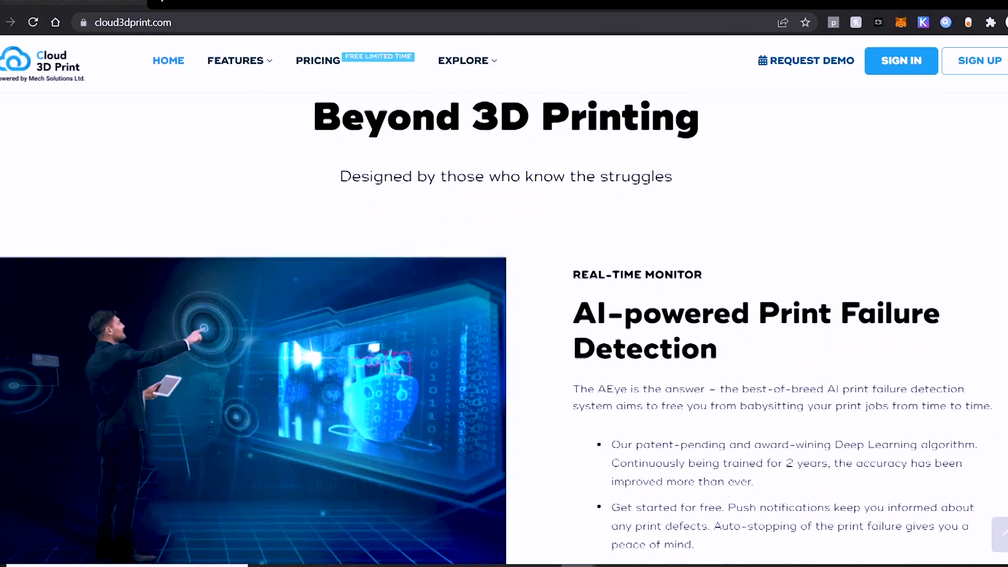
Read down the homepage, highlighting the Cloud-based Project Management heading, then return to the top
left_click_drag(780, 233, 524, 187)
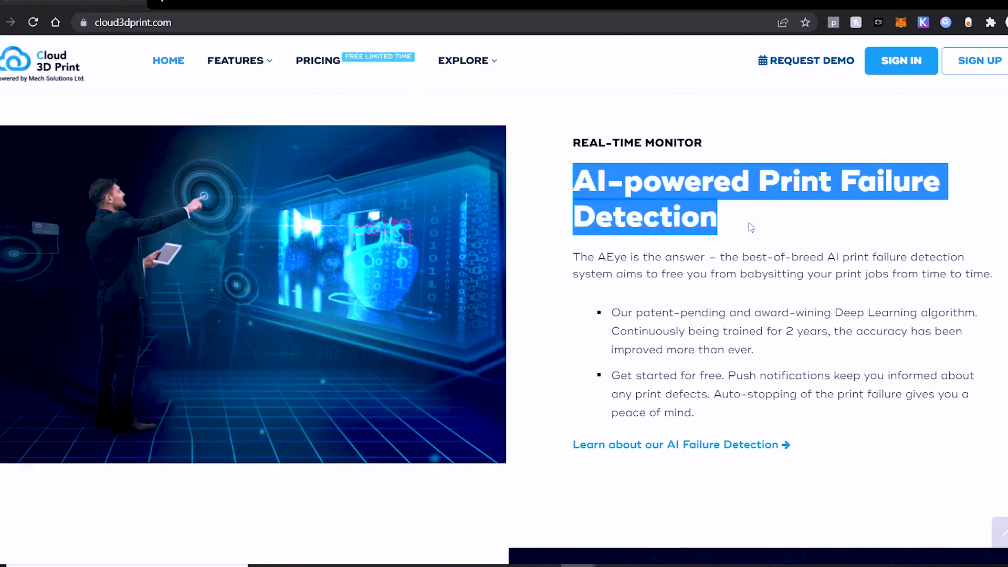
left_click(930, 242)
scroll(504, 330, "down", 7)
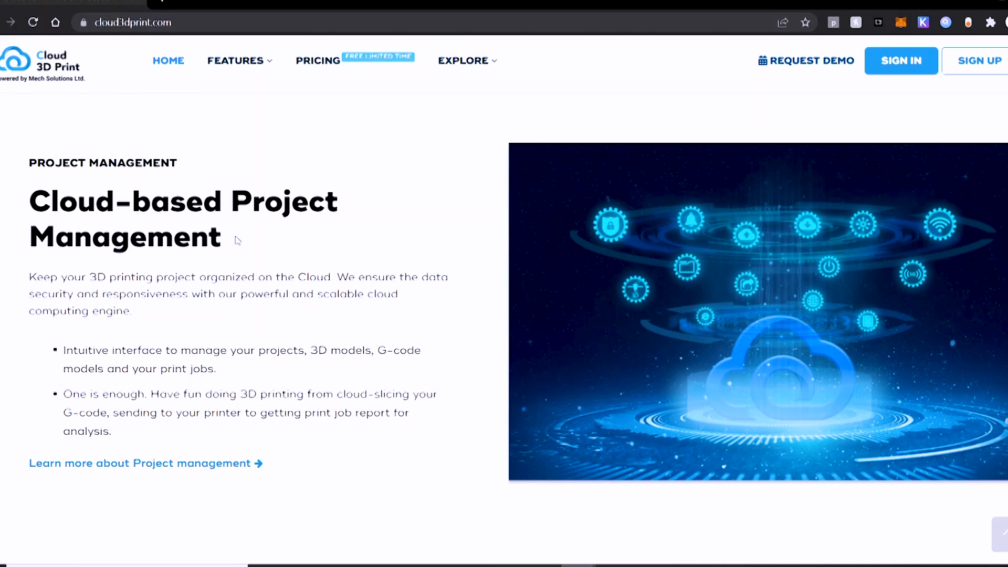
left_click_drag(238, 240, 26, 202)
scroll(376, 295, "down", 8)
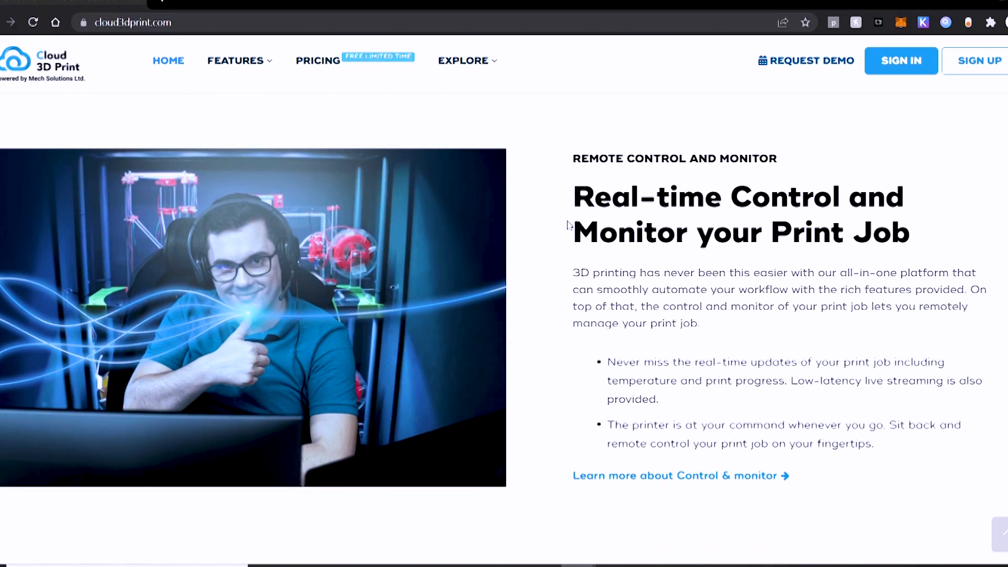
left_click_drag(568, 224, 929, 241)
left_click(945, 221)
scroll(944, 279, "down", 6)
scroll(944, 279, "down", 2)
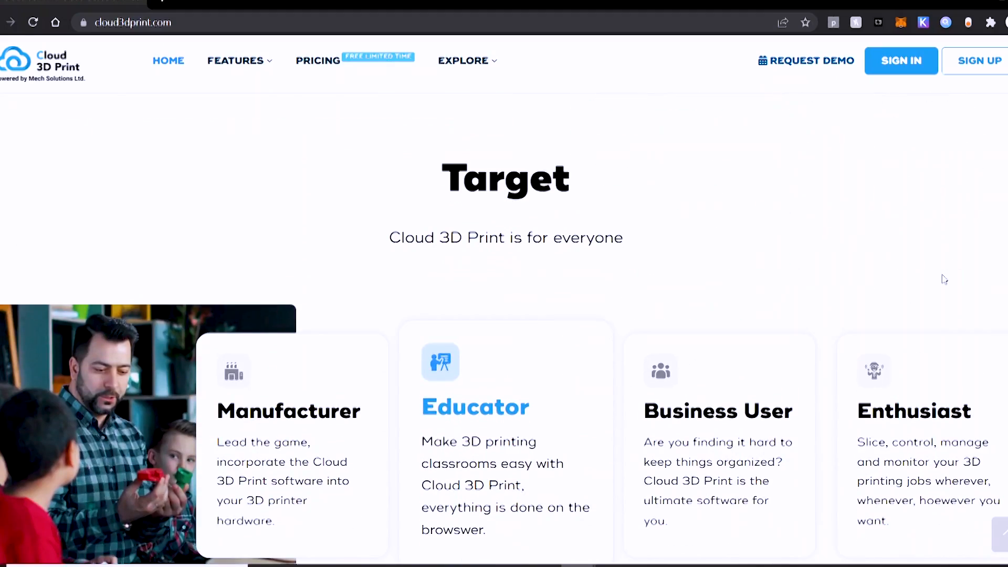
scroll(944, 279, "down", 3)
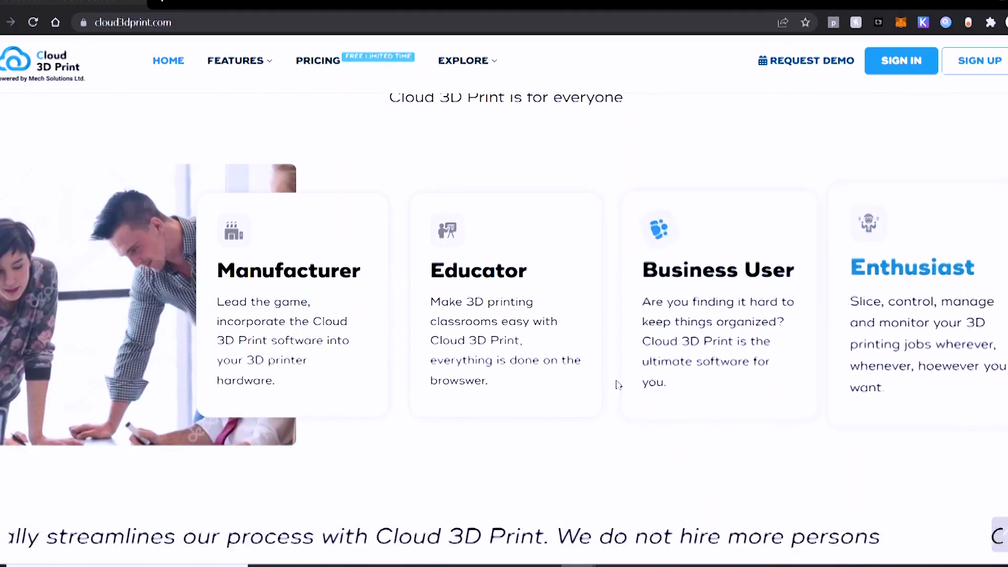
scroll(549, 452, "down", 12)
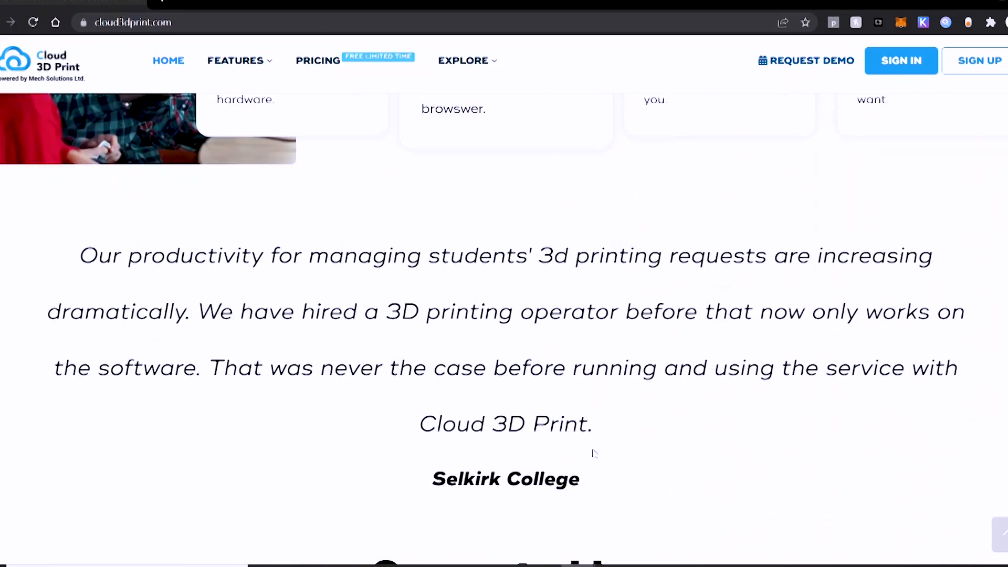
scroll(832, 451, "down", 12)
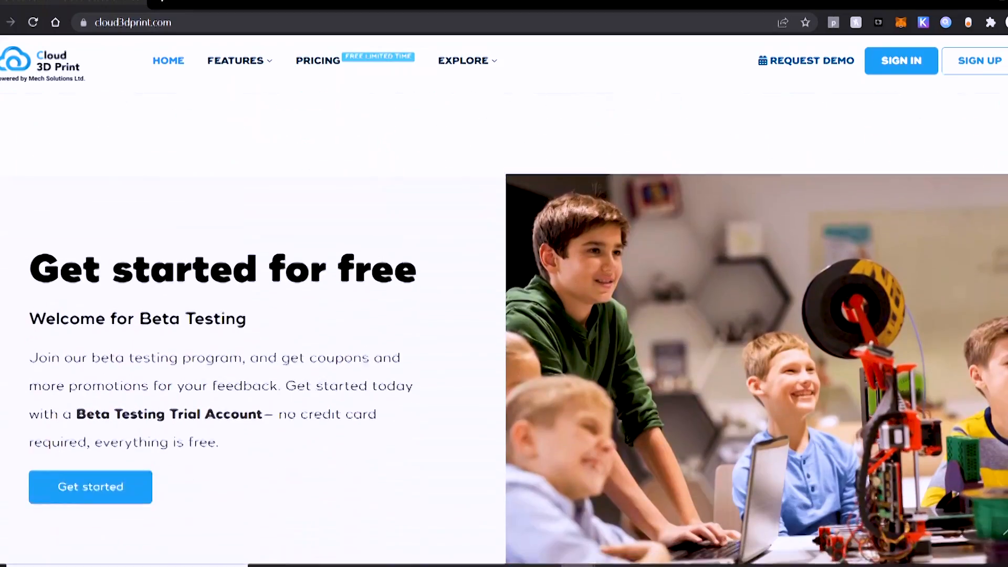
key("Home")
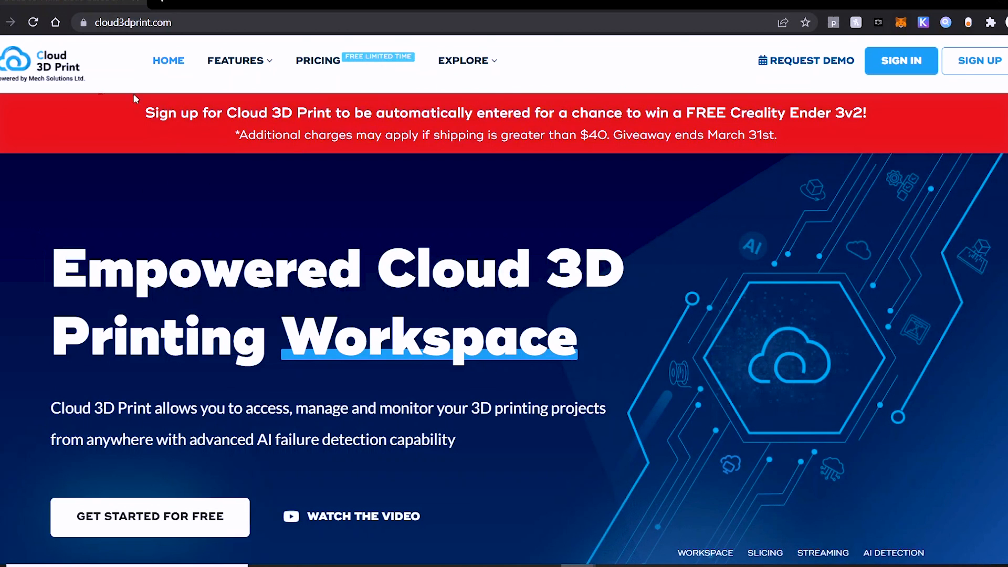
Sign up, review the Setup Wizard's supported Pi models and minimum SD card size, then start RPi setup
left_click(976, 65)
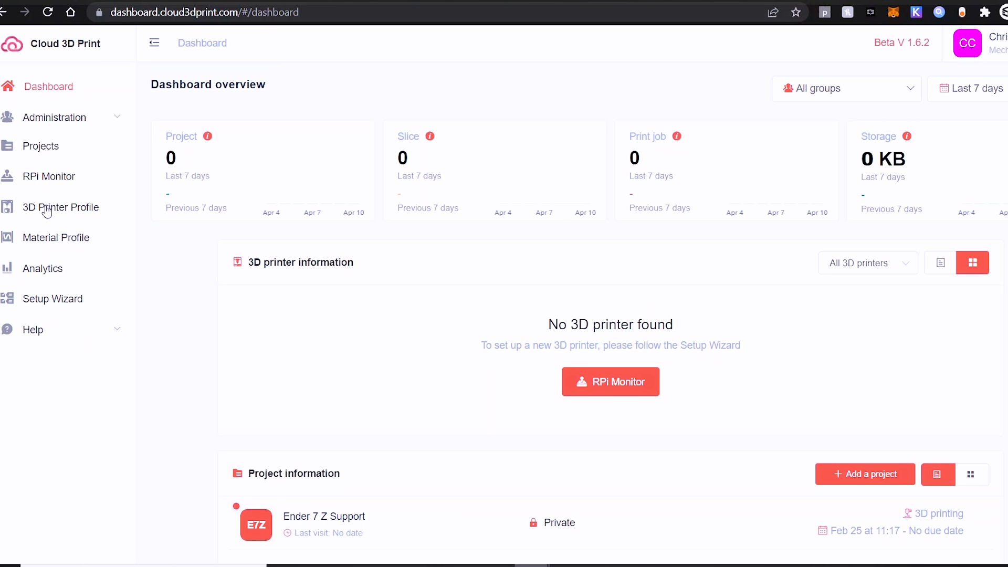
left_click(48, 300)
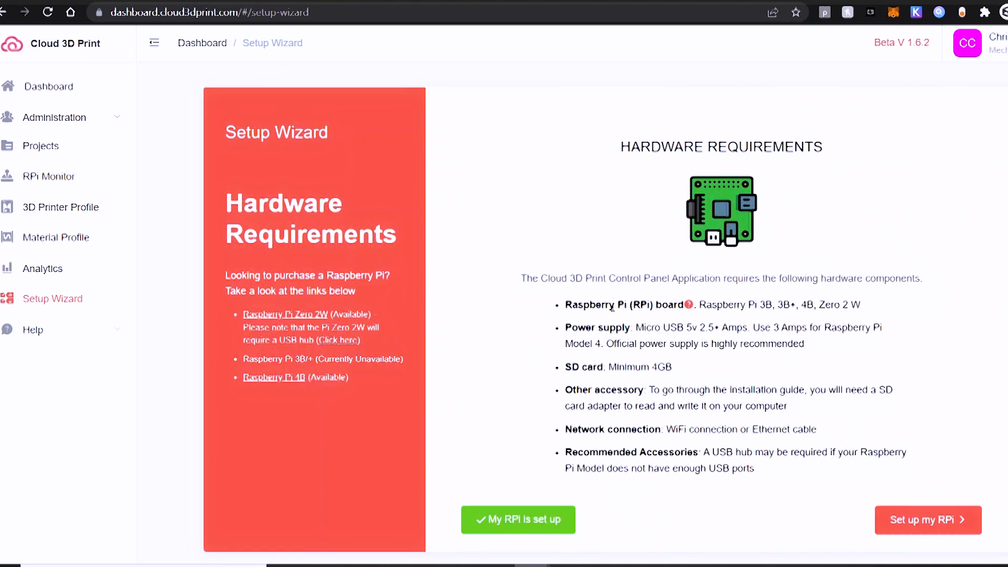
left_click_drag(706, 305, 887, 310)
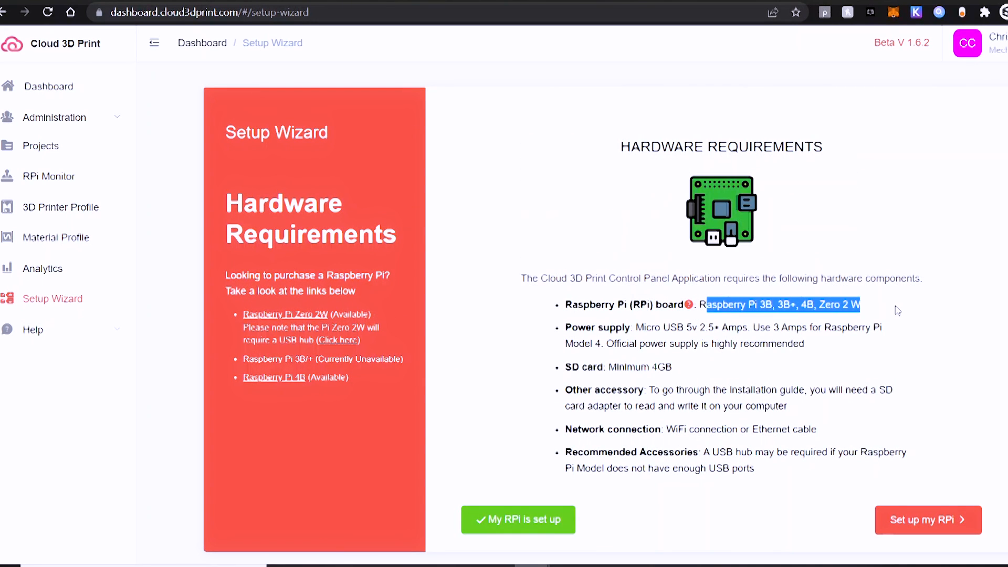
left_click(902, 309)
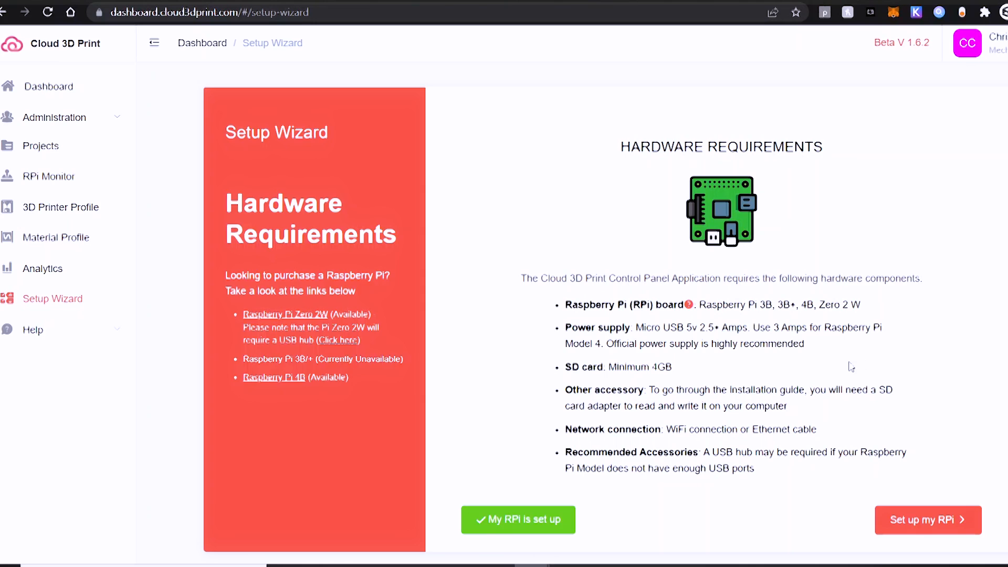
left_click_drag(729, 369, 598, 368)
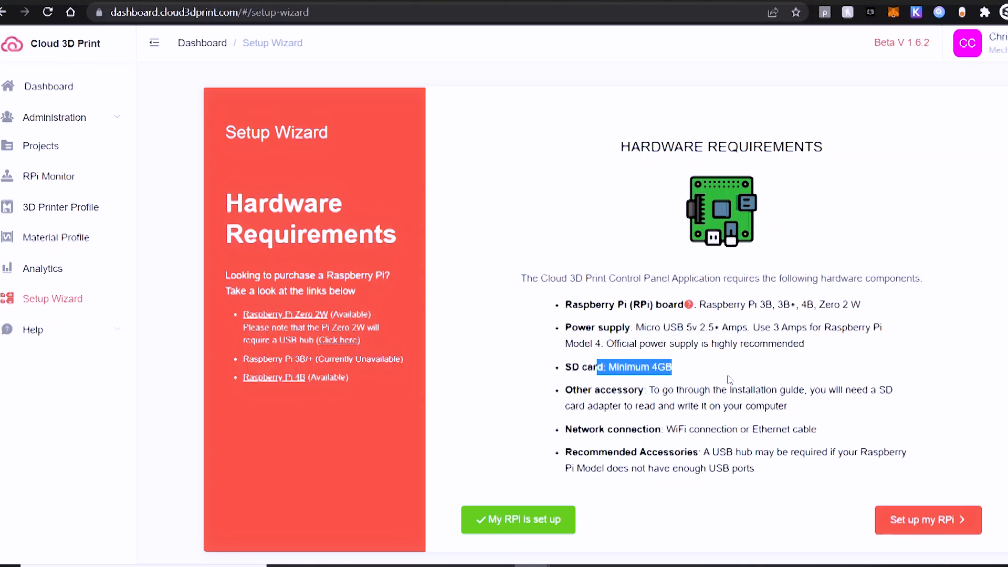
left_click(733, 373)
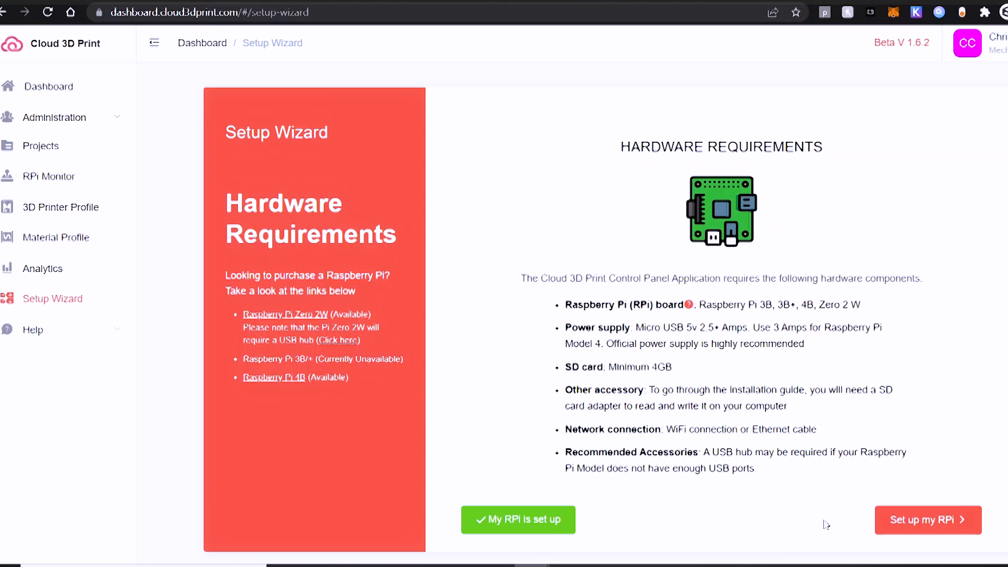
left_click(894, 520)
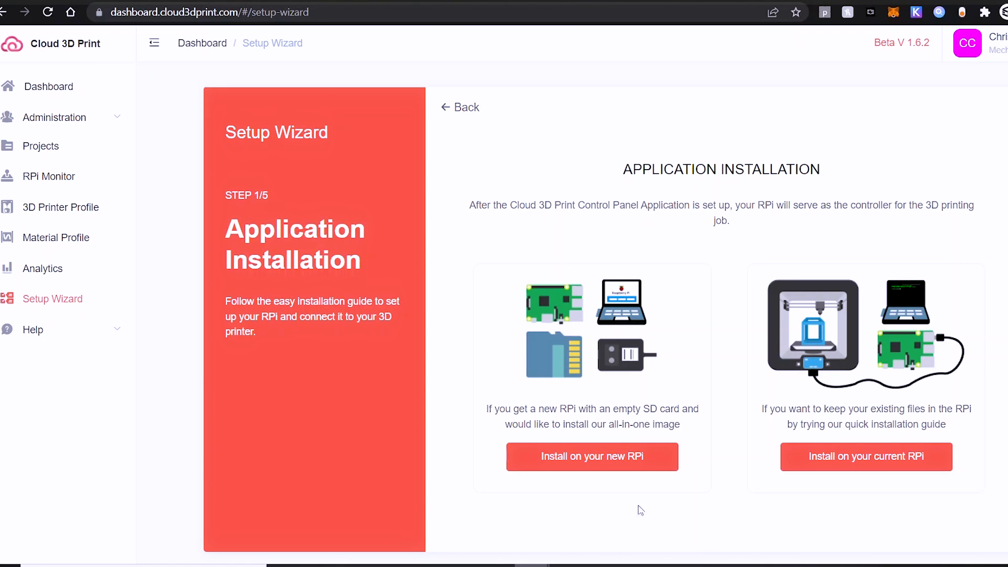
Choose installing on a new Raspberry Pi and scroll to the 'Install the image on your RPi' section
left_click(611, 462)
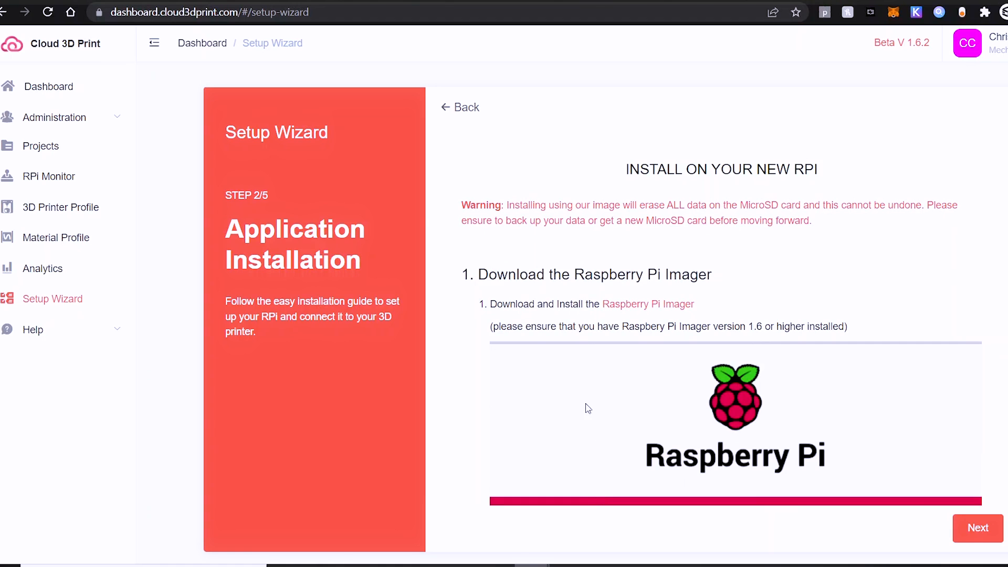
scroll(587, 409, "down", 3)
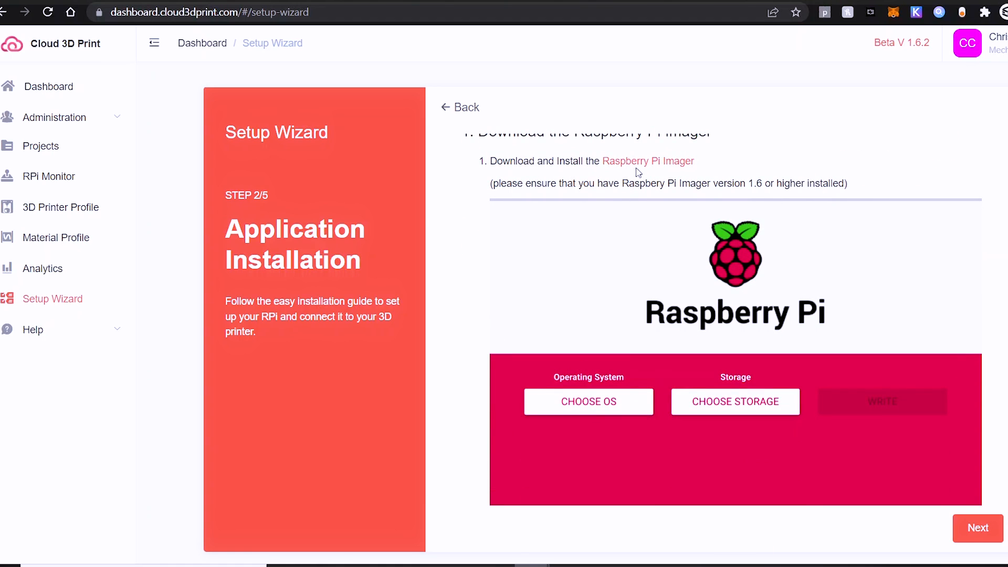
scroll(630, 355, "down", 3)
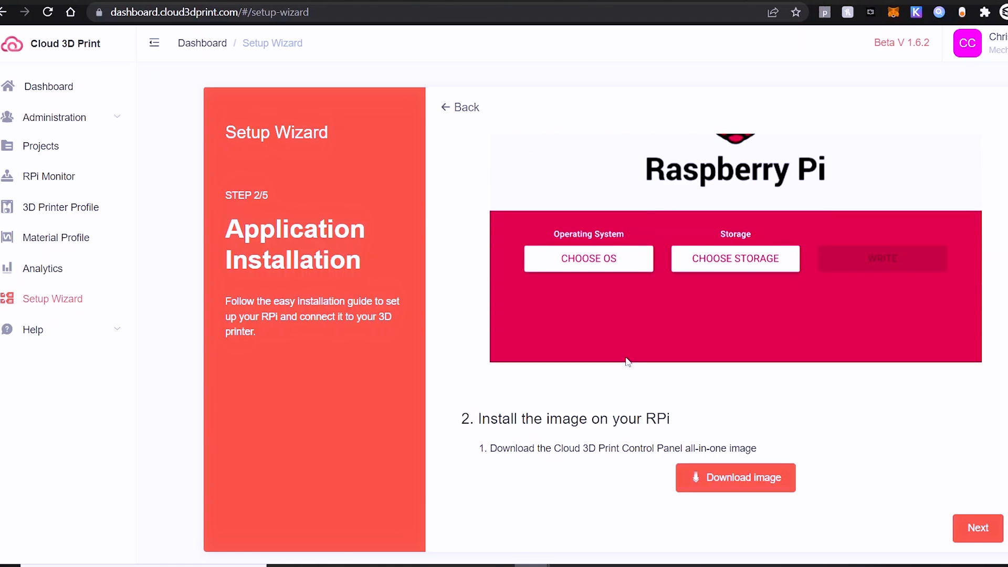
scroll(671, 420, "down", 2)
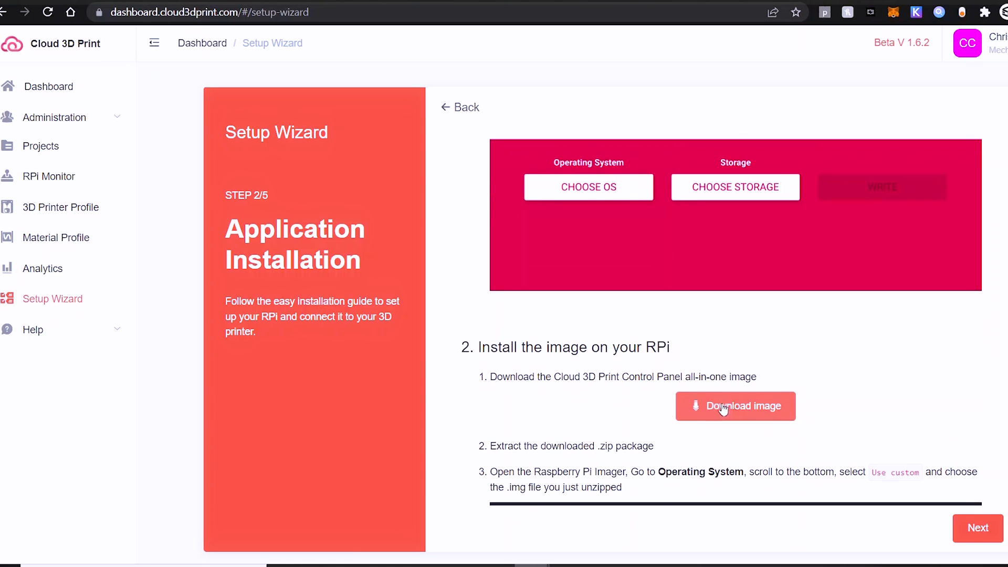
scroll(569, 409, "down", 2)
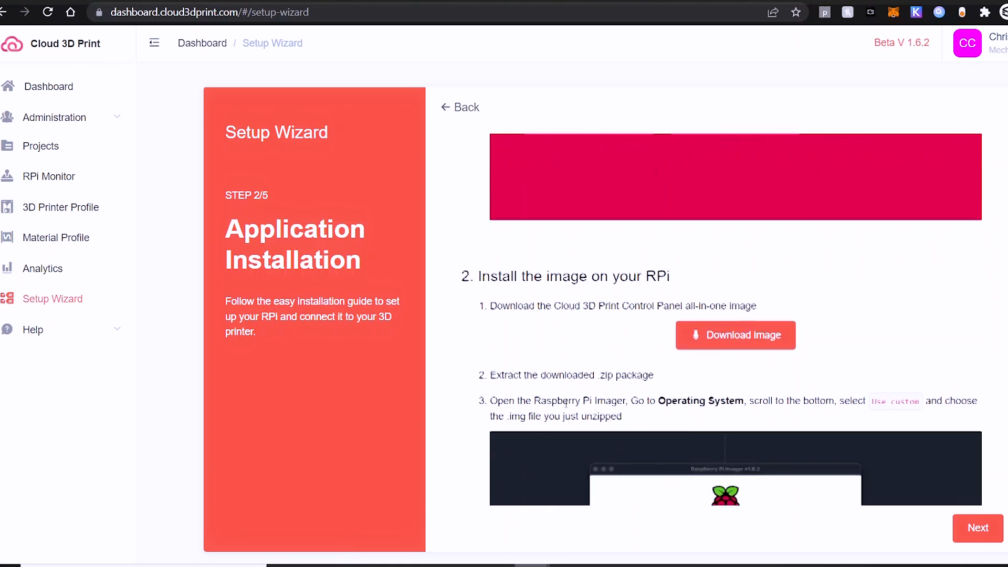
Download the Control Panel all-in-one image and review the extract-zip and Imager instructions
left_click(717, 339)
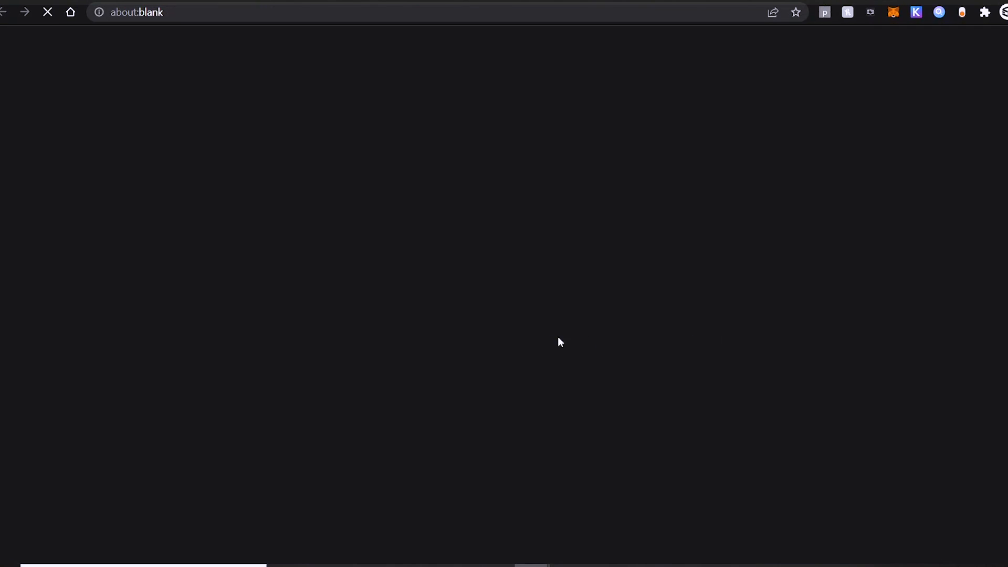
scroll(536, 330, "down", 2)
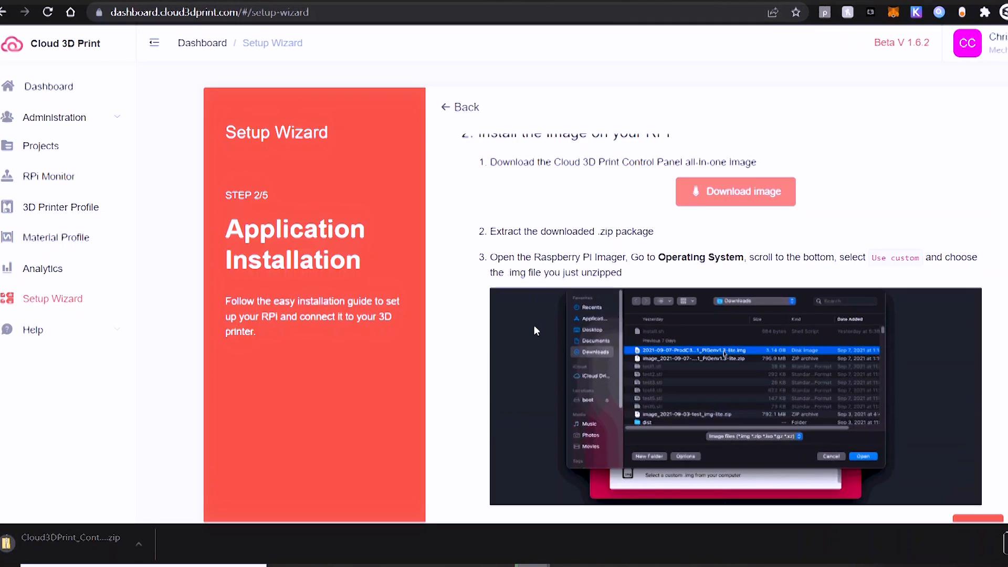
scroll(534, 322, "up", 1)
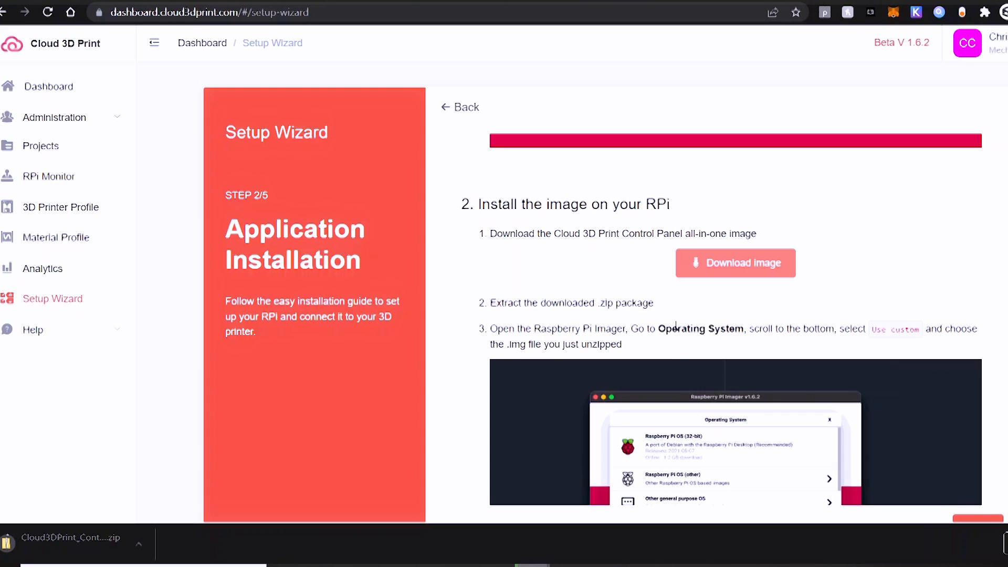
left_click_drag(663, 311, 483, 304)
left_click(665, 312)
scroll(666, 310, "down", 4)
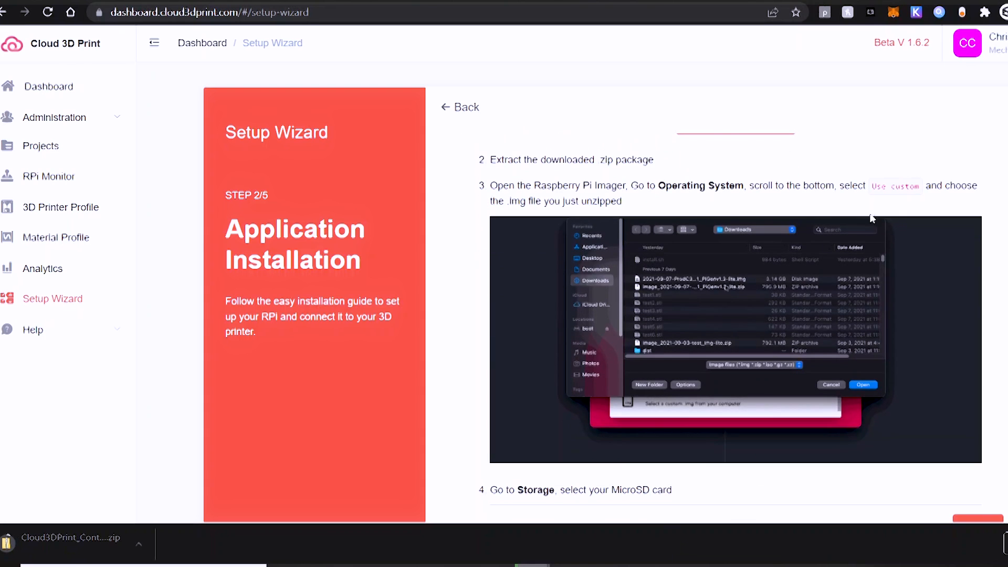
left_click_drag(646, 210, 489, 191)
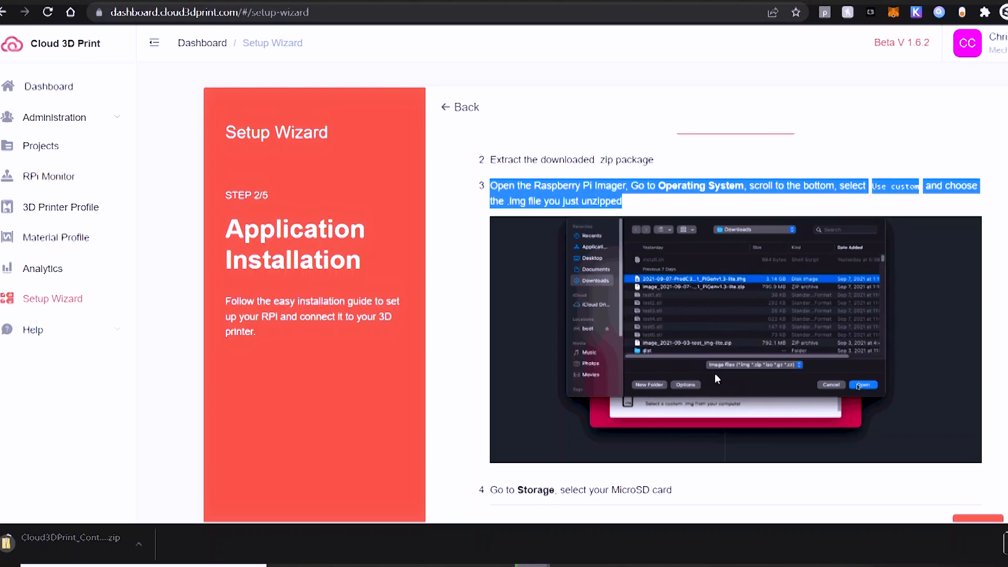
left_click(990, 447)
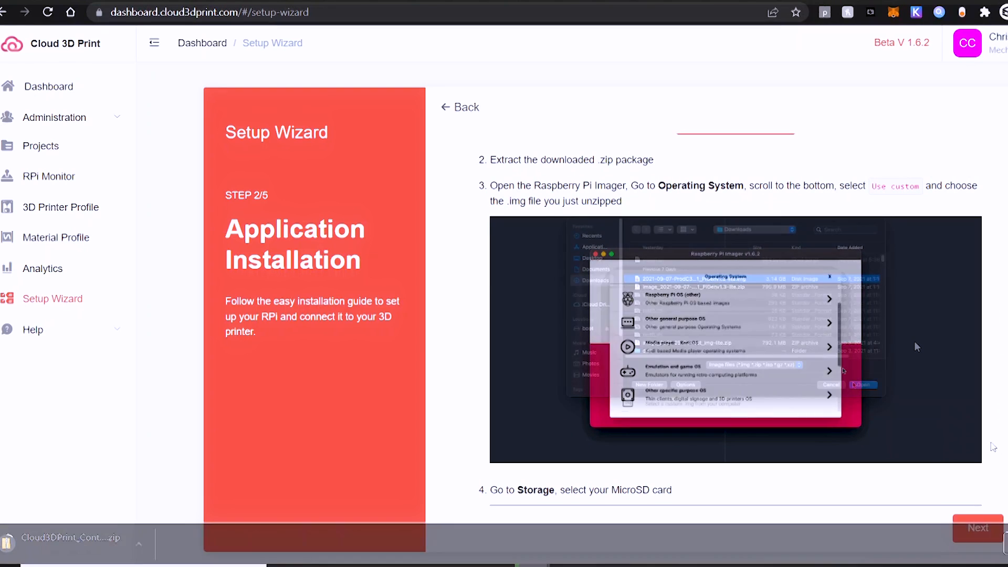
Read on through the advanced-configuration and hostname advice to the closing 'That is all…' sentence
scroll(914, 342, "down", 5)
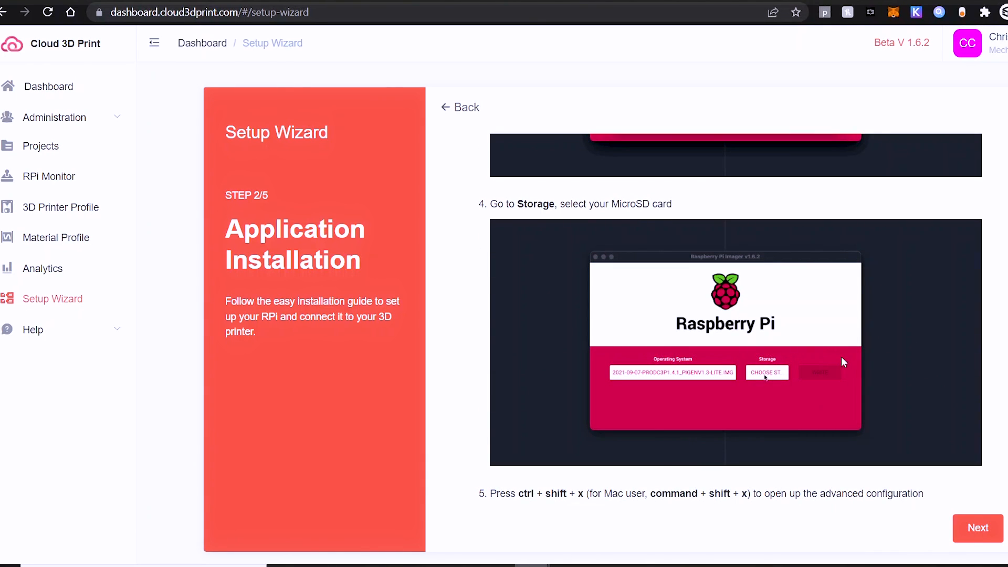
scroll(841, 362, "down", 1)
left_click_drag(491, 421, 587, 422)
scroll(837, 418, "down", 1)
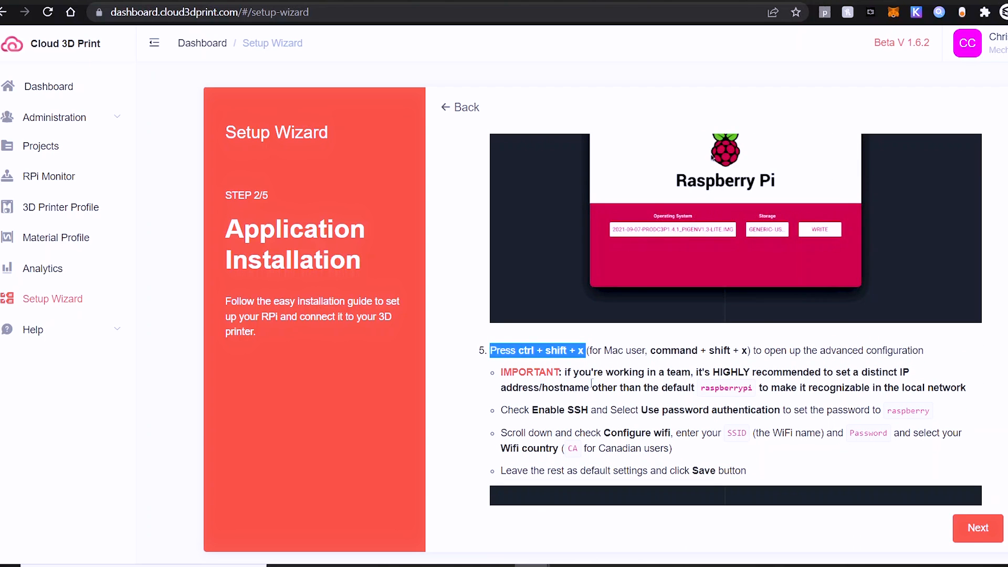
left_click_drag(566, 373, 992, 389)
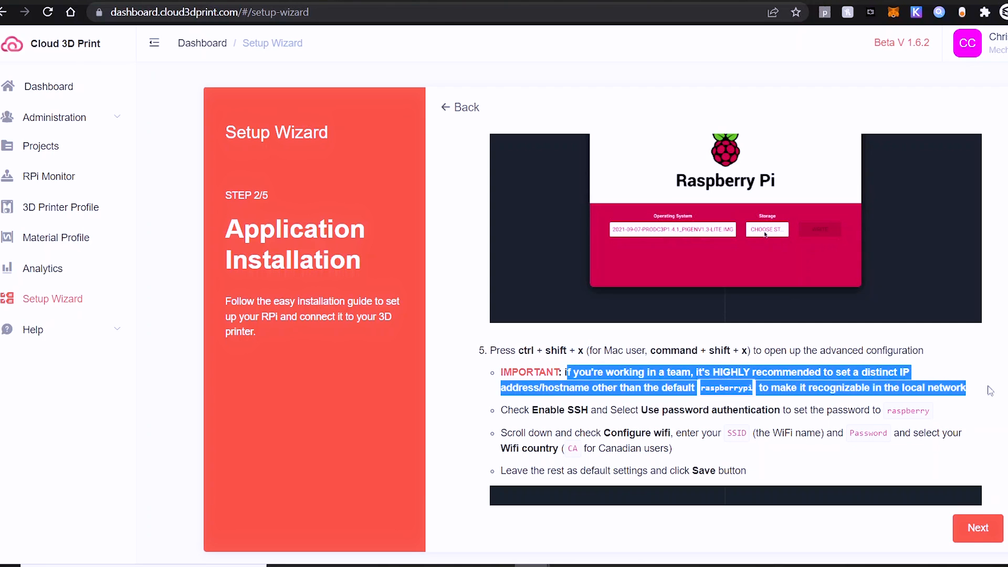
left_click(972, 401)
scroll(819, 414, "down", 1)
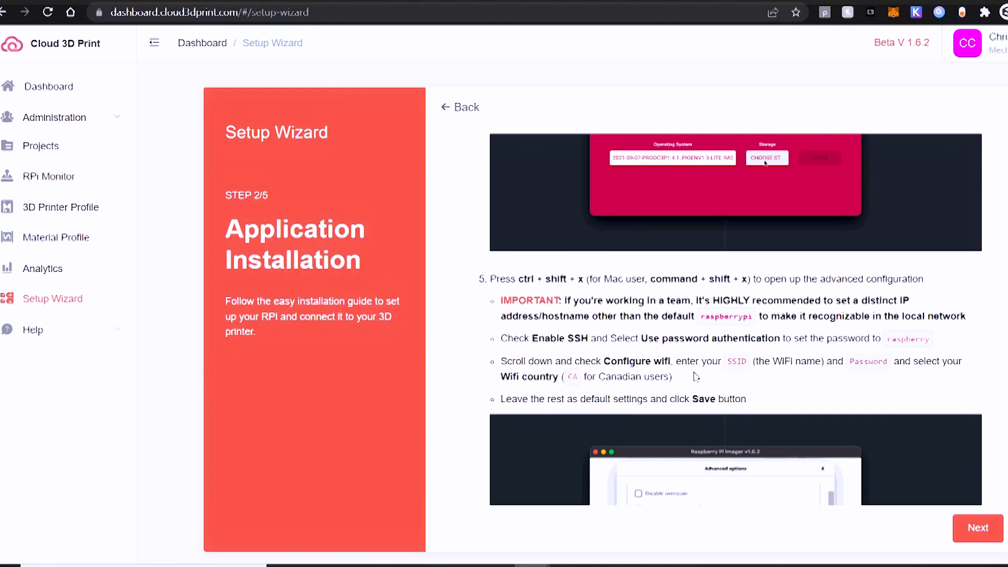
scroll(697, 382, "down", 1)
scroll(696, 377, "down", 3)
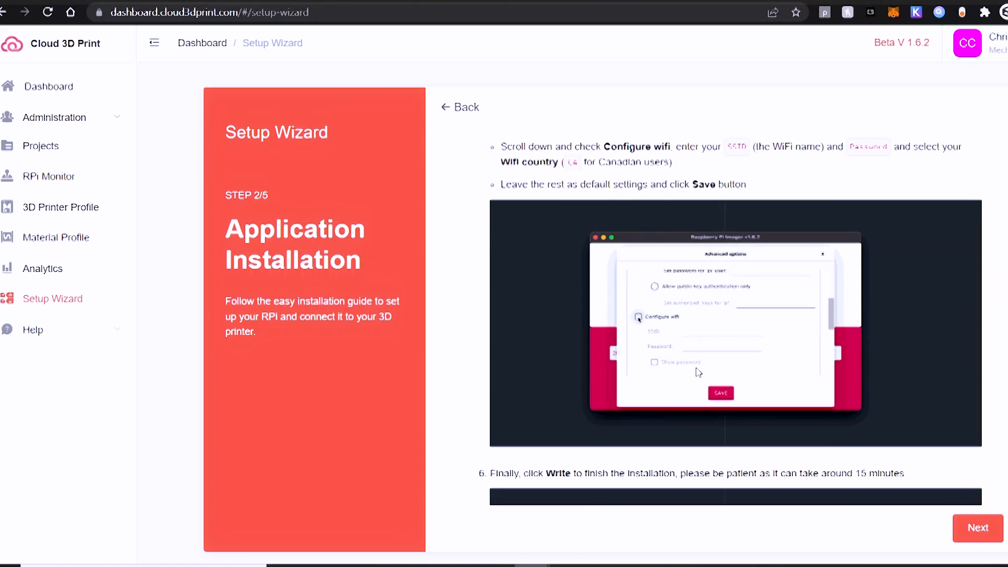
scroll(697, 372, "down", 3)
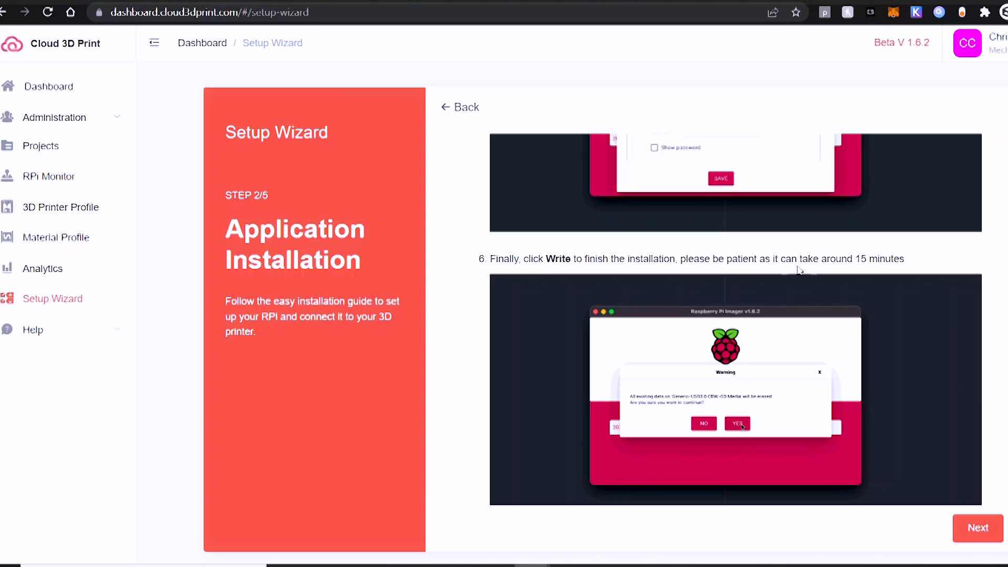
scroll(939, 336, "down", 2)
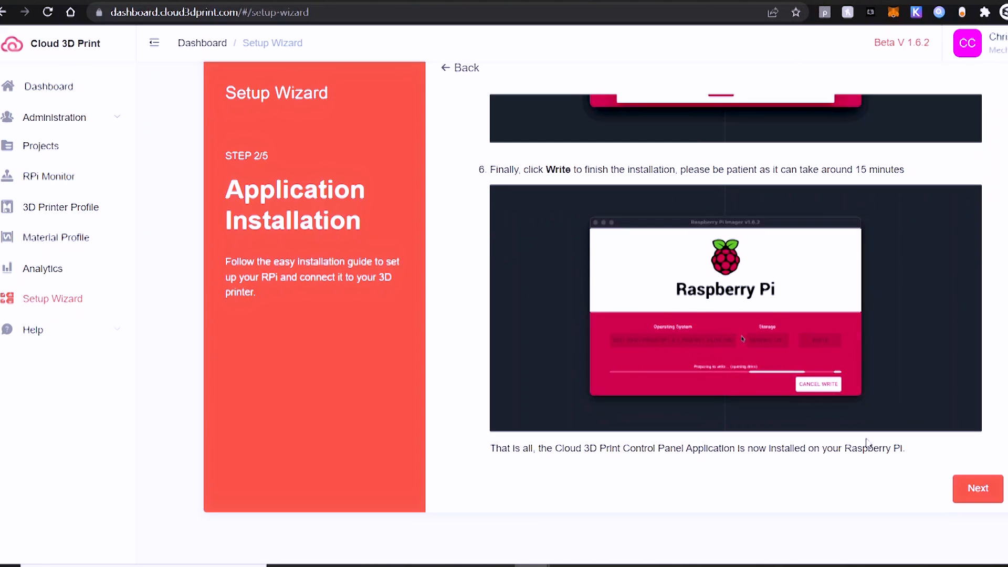
left_click_drag(484, 450, 908, 451)
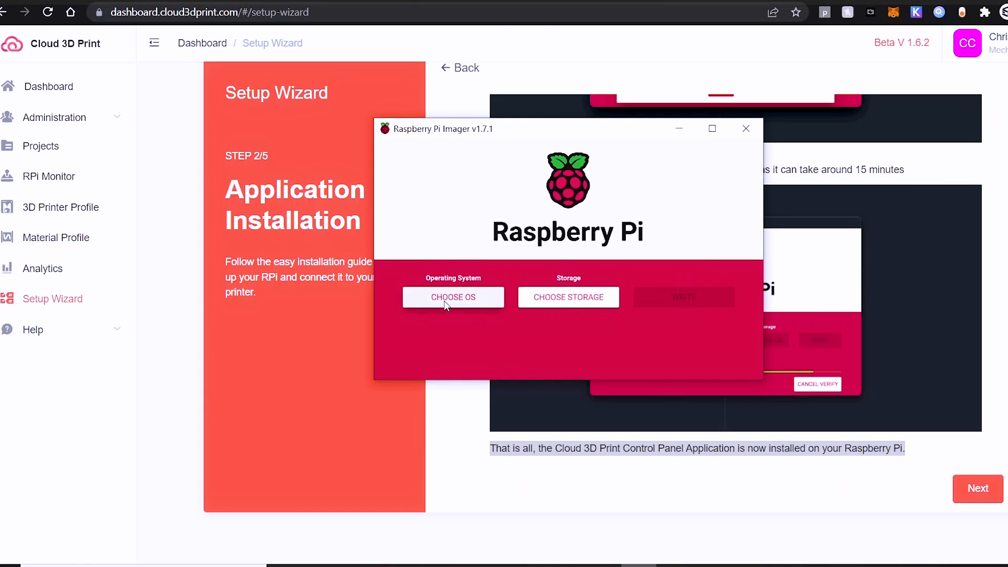
Select the custom C3P-v1.6.21-lite.img image and the 31.3 GB SDHC card as storage
left_click(444, 298)
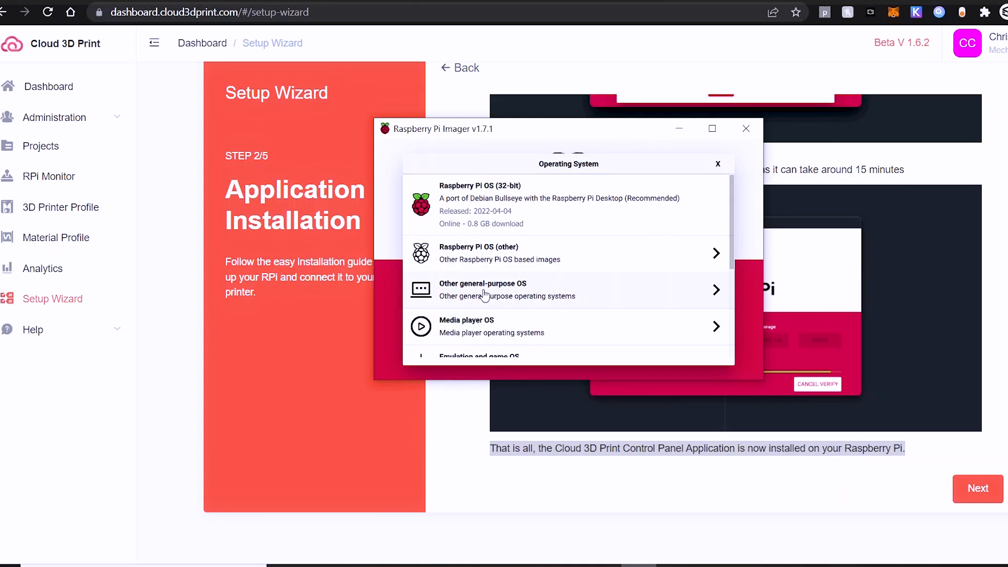
scroll(484, 297, "down", 5)
left_click(473, 339)
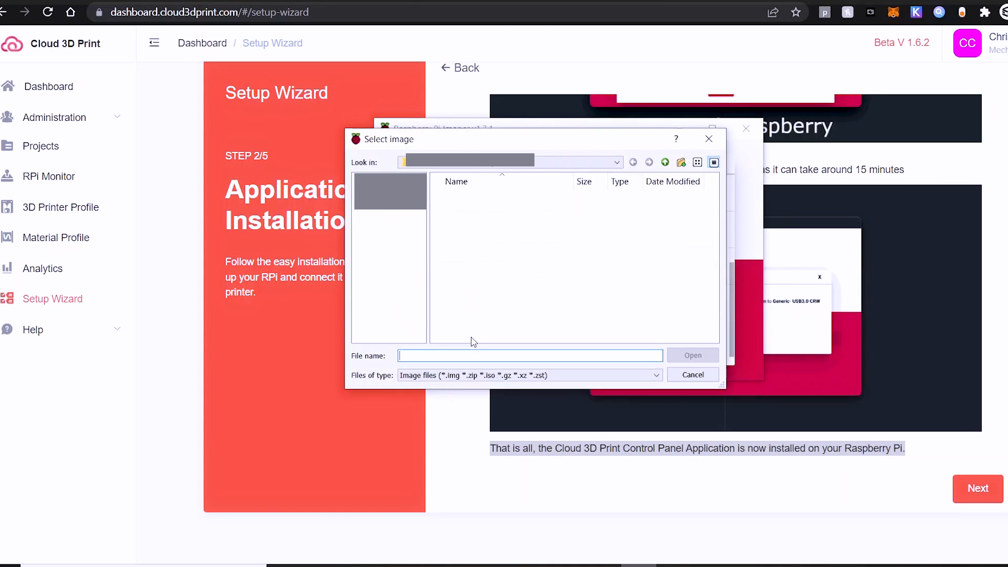
left_click(473, 198)
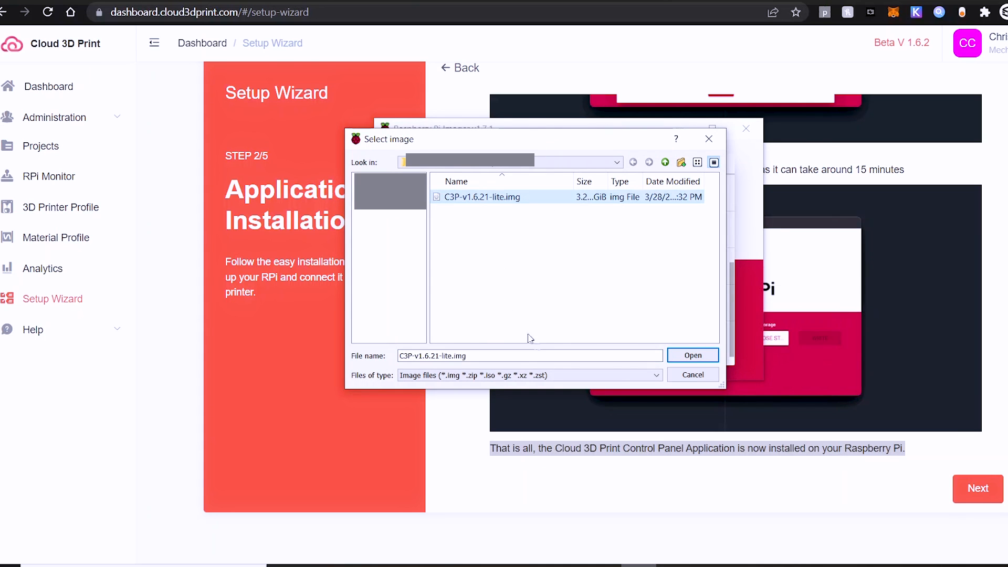
left_click(693, 356)
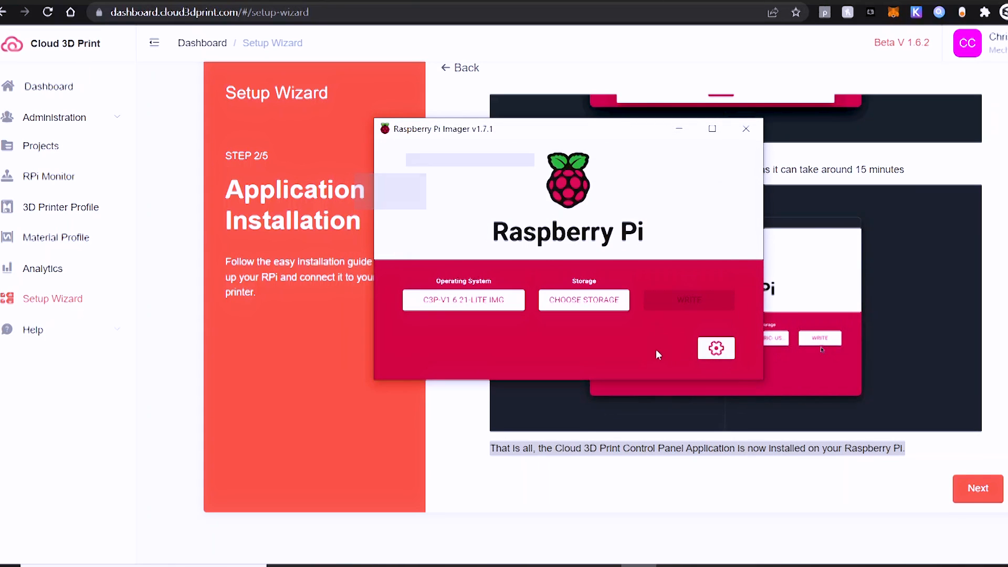
left_click(583, 299)
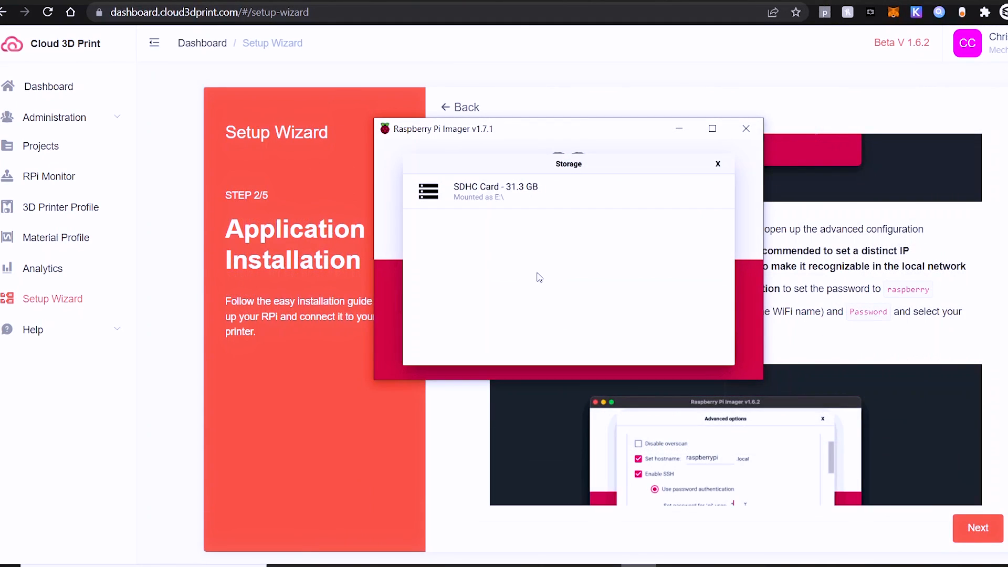
left_click(503, 198)
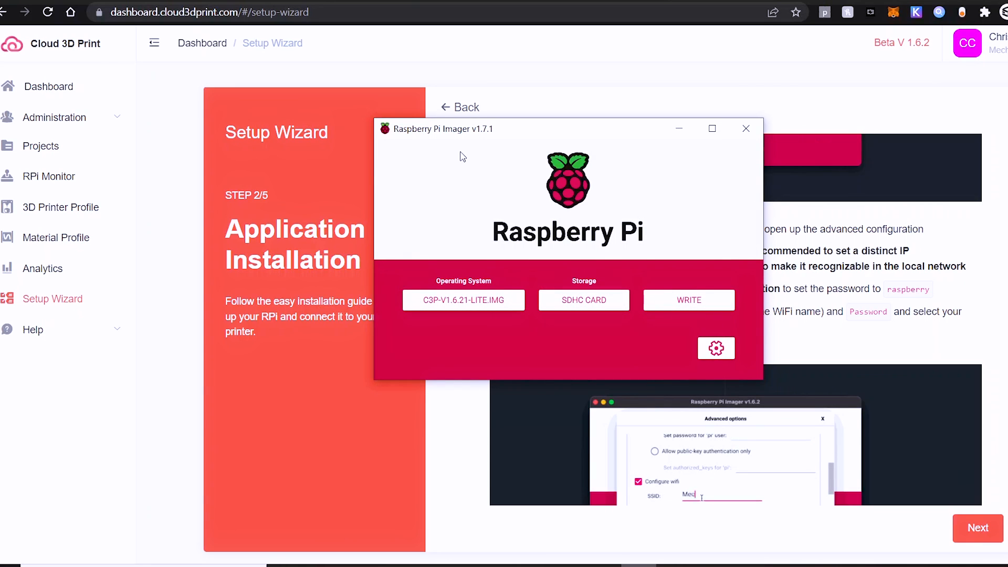
key("ctrl+shift+x")
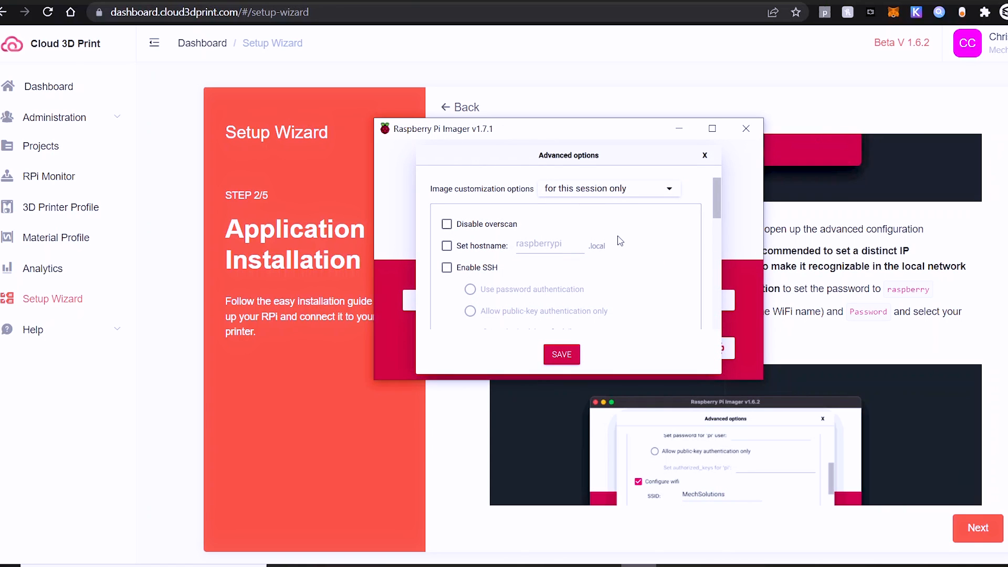
Enable SSH with password authentication in the advanced options
scroll(577, 231, "down", 3)
left_click(490, 195)
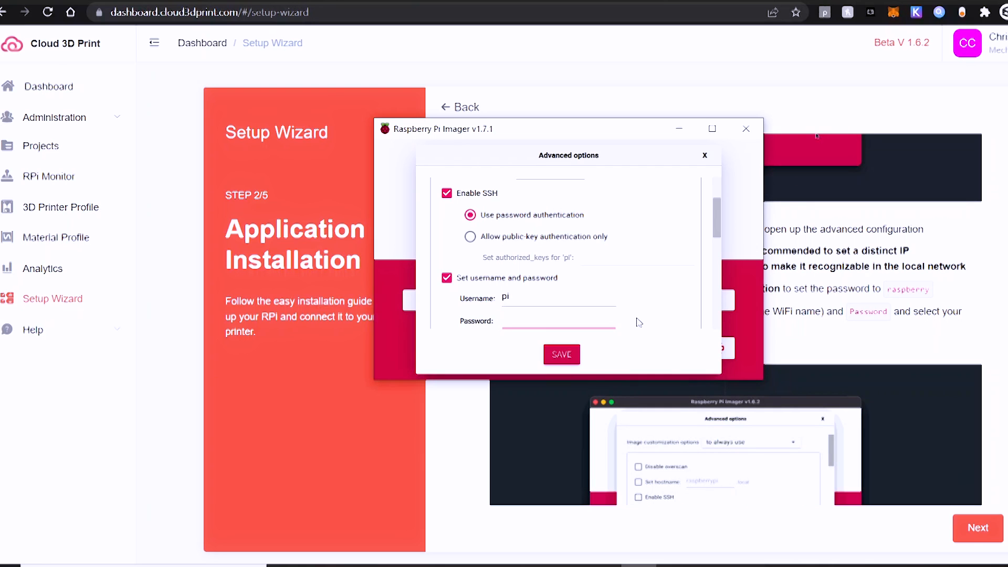
scroll(641, 317, "down", 5)
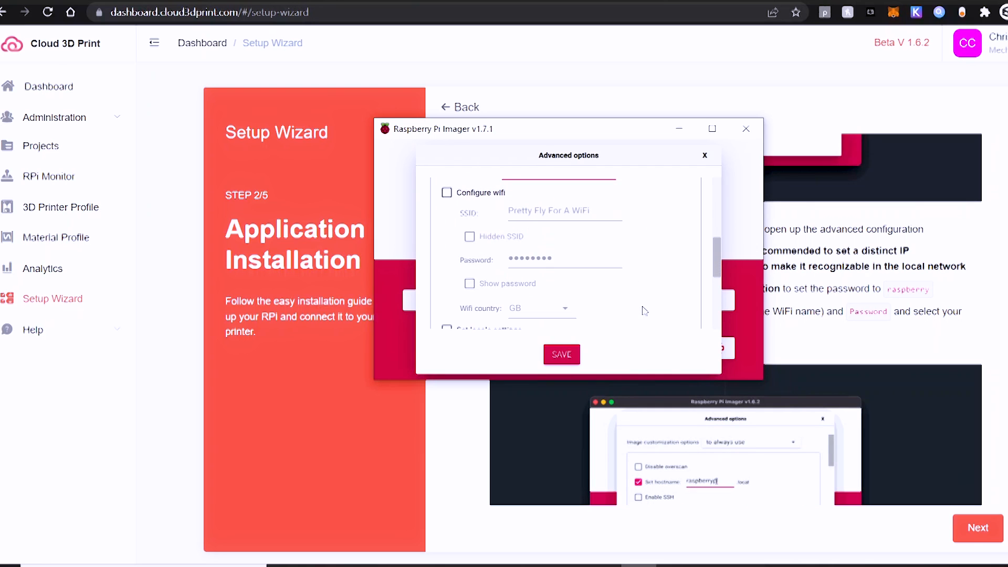
scroll(643, 311, "down", 2)
scroll(478, 261, "up", 4)
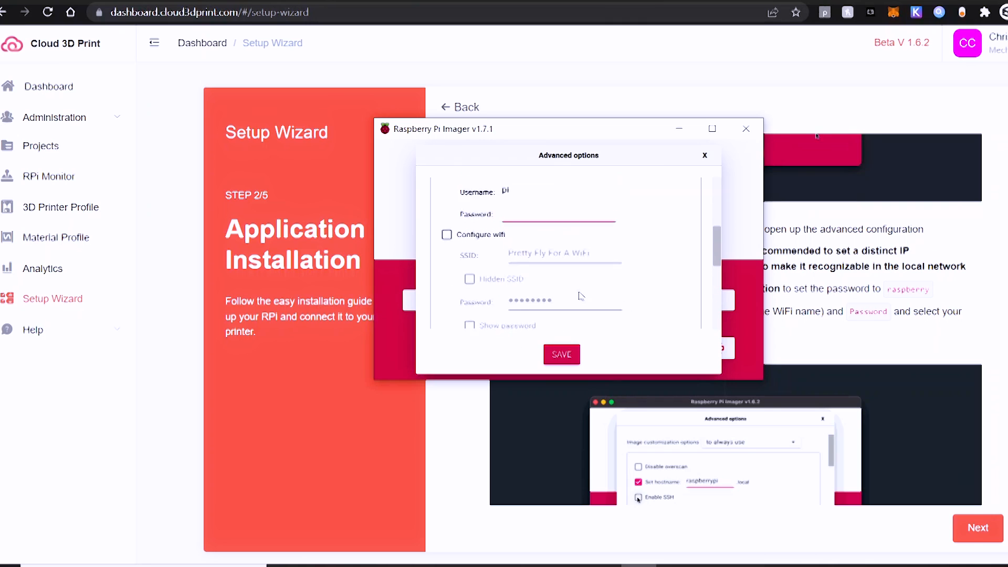
Turn on wifi configuration with the wifi country set to GB
left_click(478, 257)
scroll(630, 286, "down", 2)
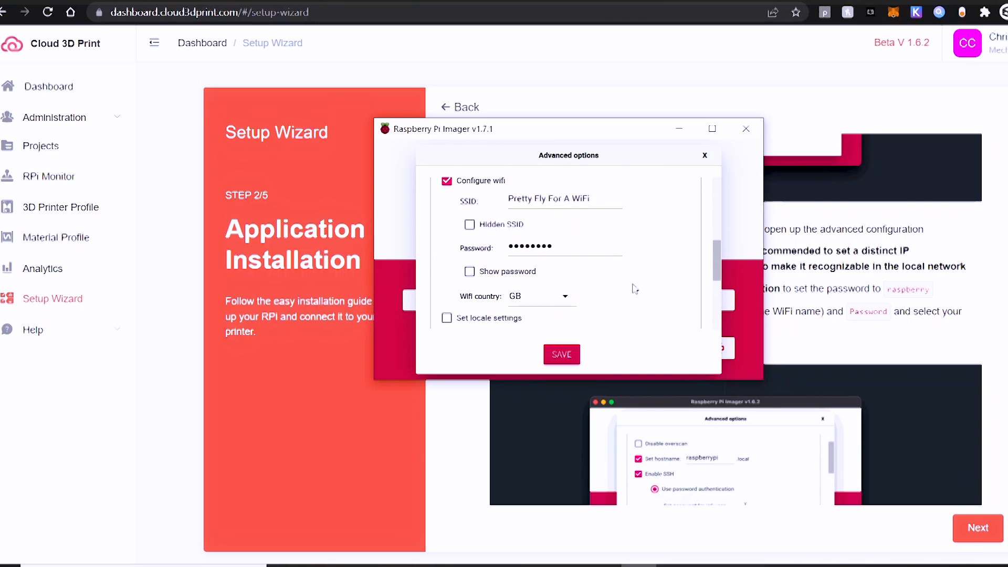
scroll(647, 288, "down", 3)
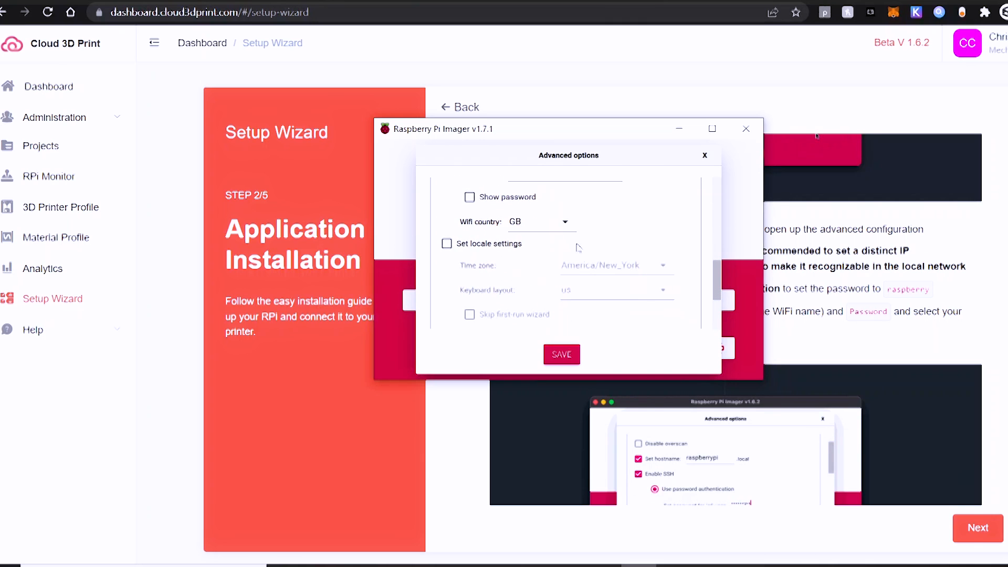
left_click(566, 222)
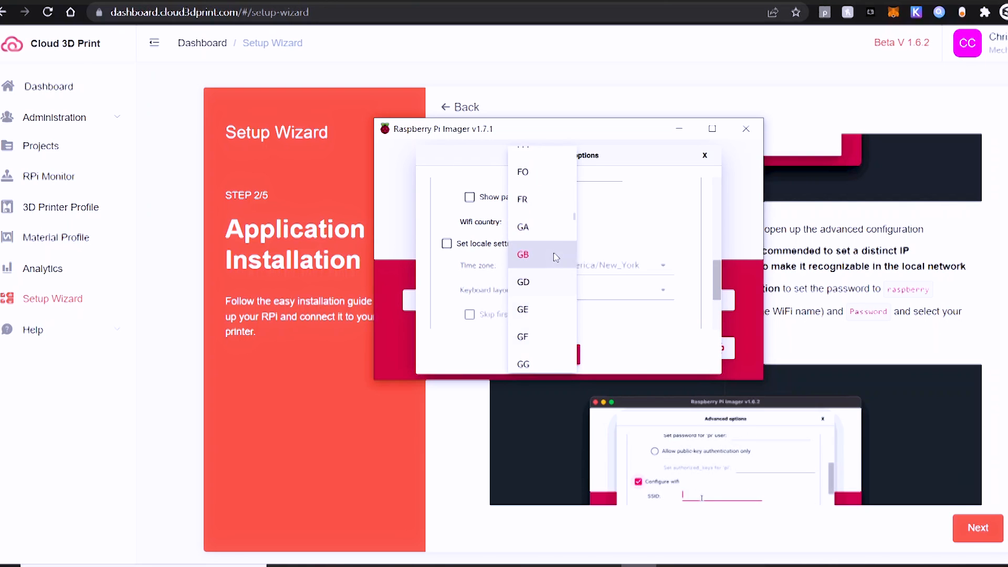
scroll(554, 260, "up", 4)
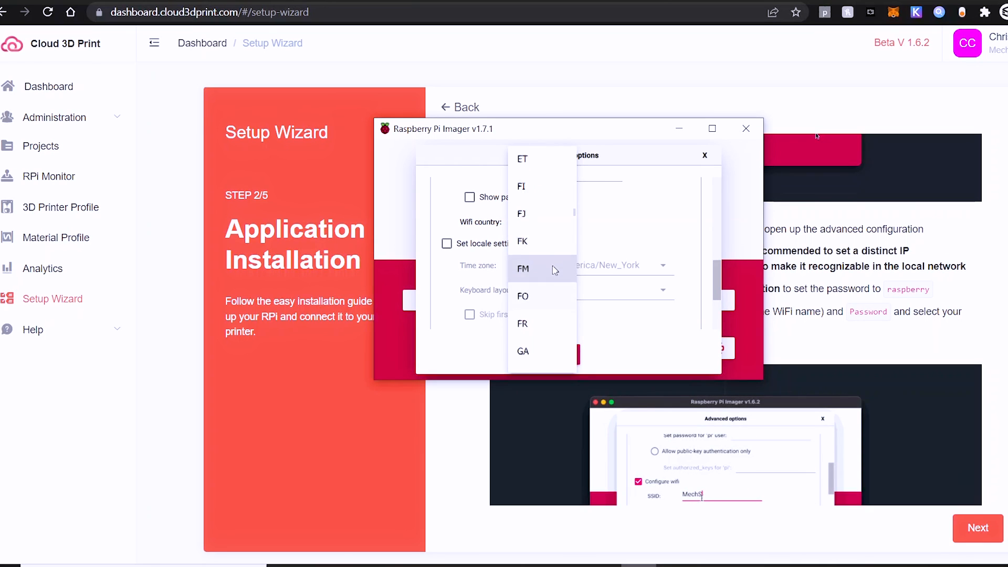
left_click(586, 193)
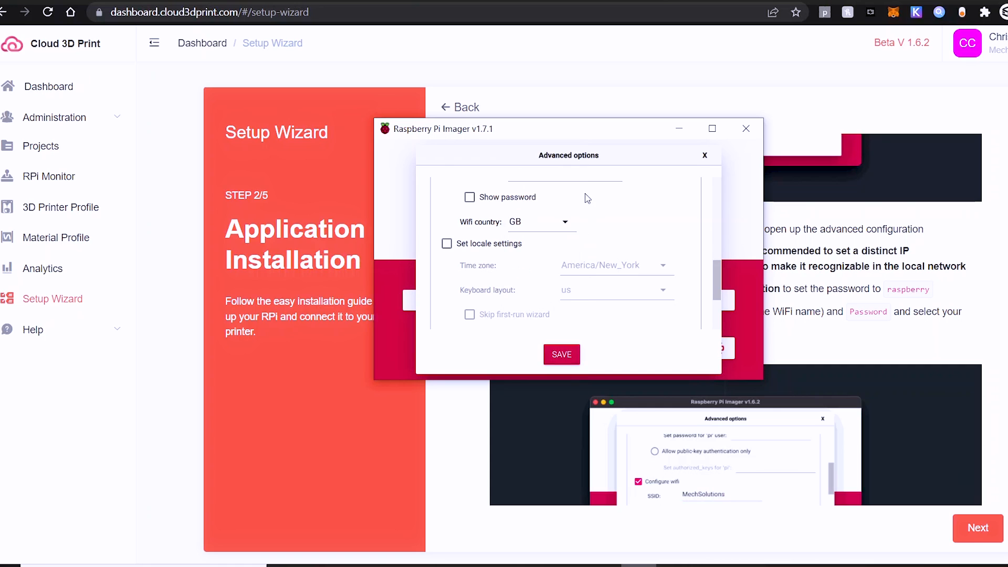
Recheck the wifi country list, leaving GB unchanged, and save the advanced options
left_click(572, 220)
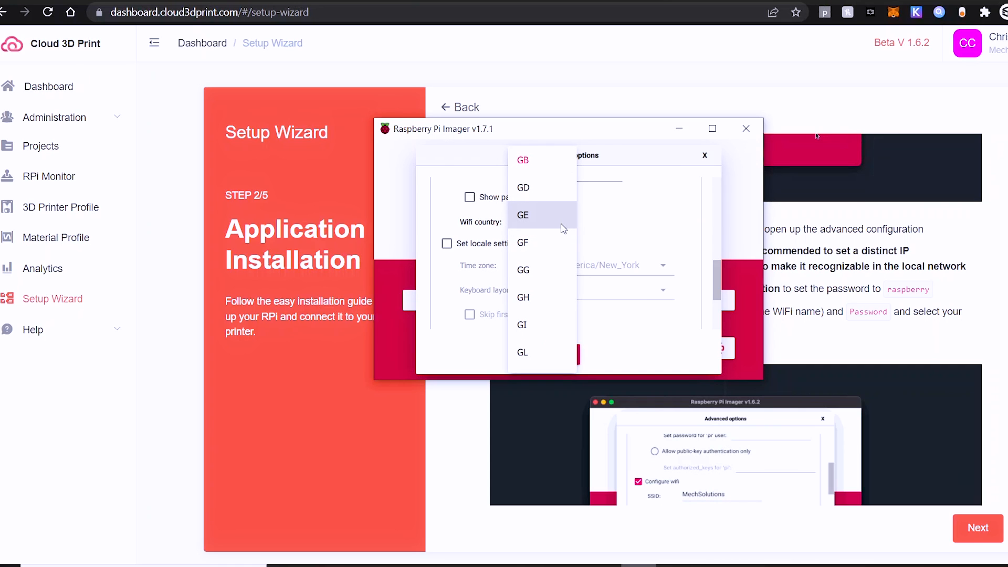
scroll(527, 243, "up", 3)
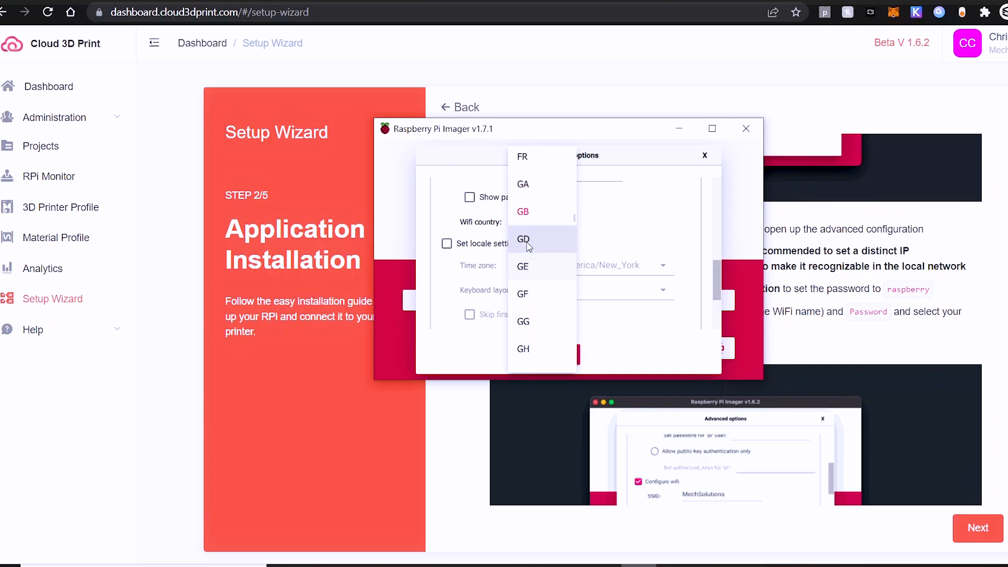
scroll(528, 243, "up", 1)
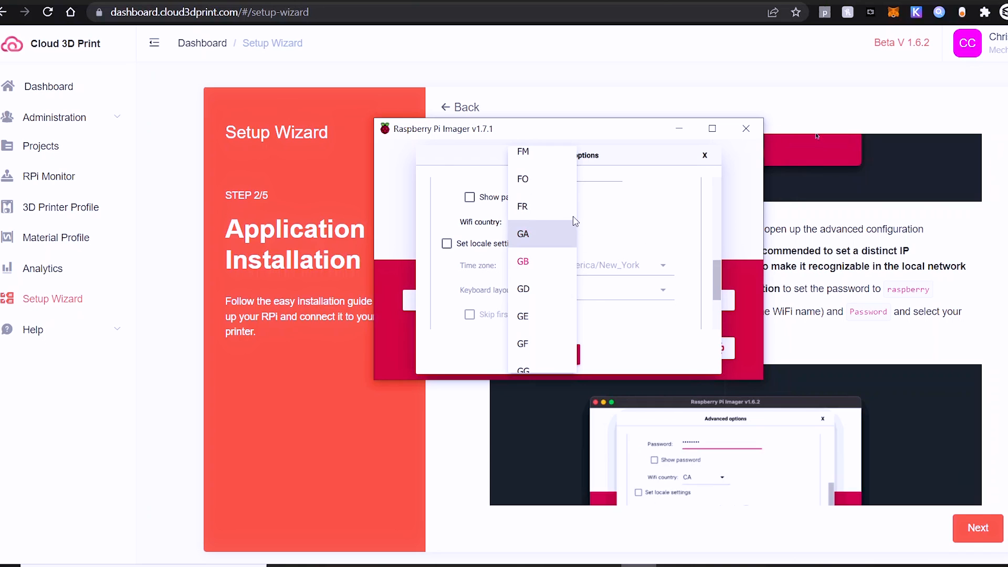
scroll(577, 216, "up", 1)
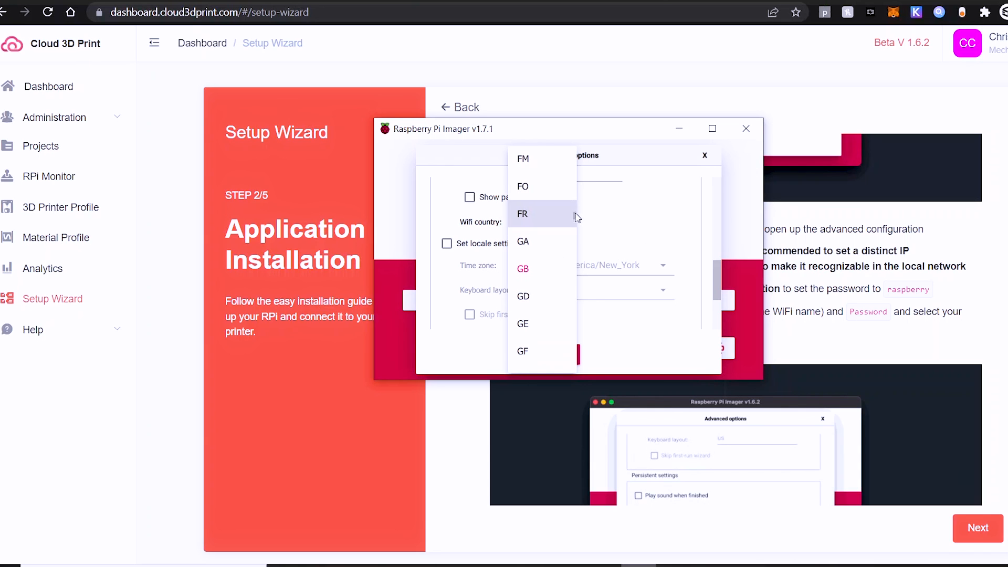
scroll(553, 247, "up", 4)
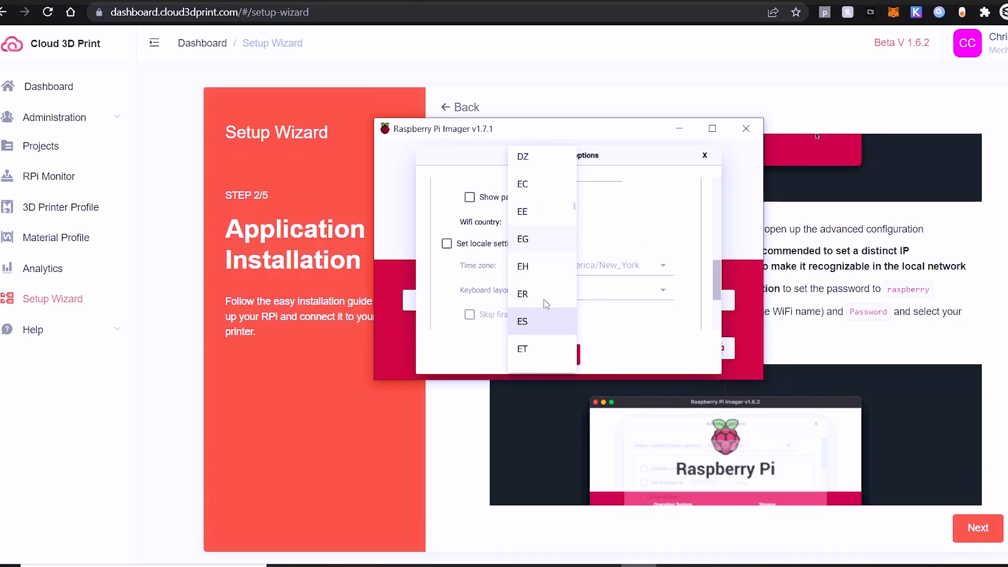
scroll(538, 350, "up", 5)
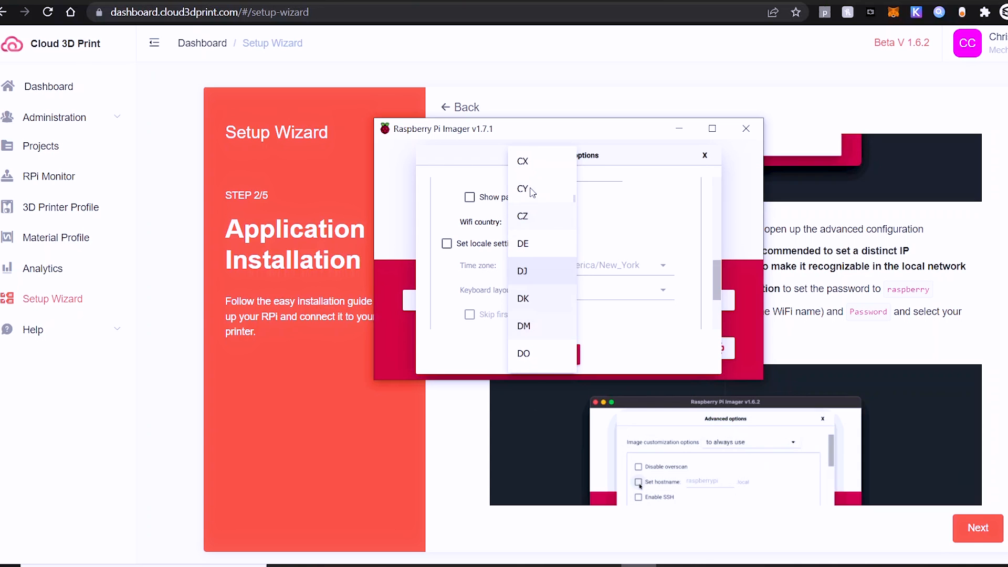
left_click(530, 338)
scroll(557, 326, "down", 4)
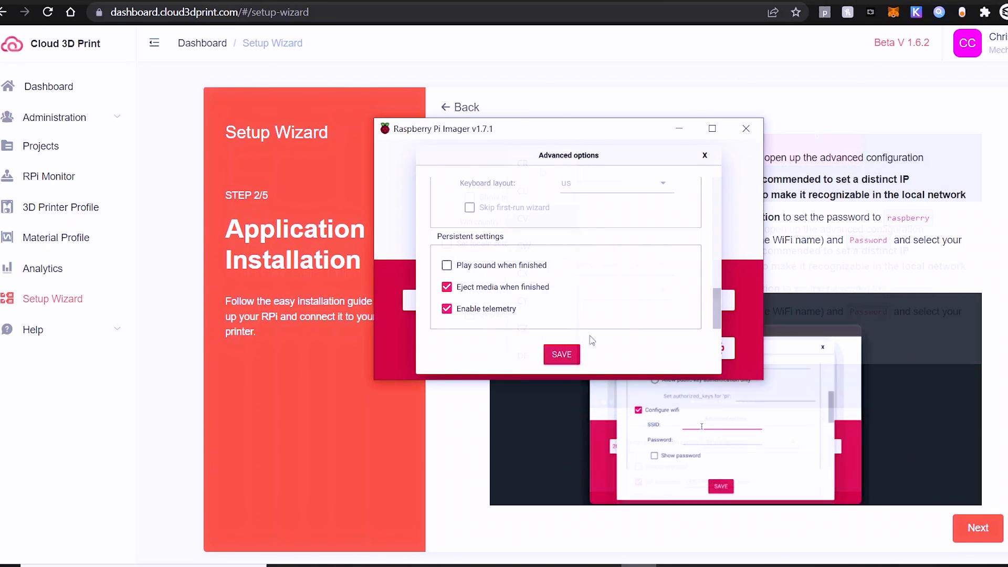
left_click(560, 357)
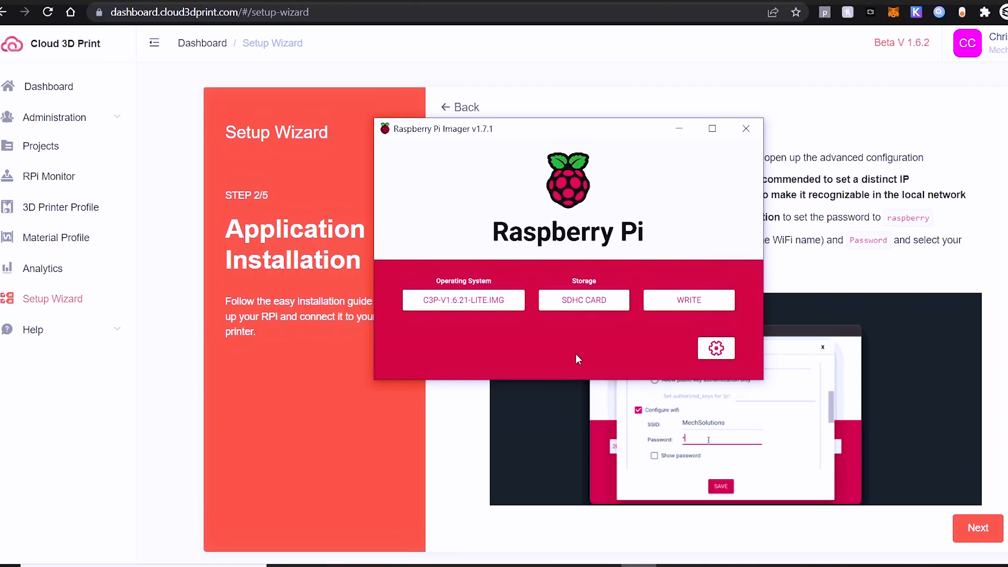
Write C3P-v1.6.21-lite.img to the SDHC card, confirming the erase, then close Imager after success
left_click(698, 306)
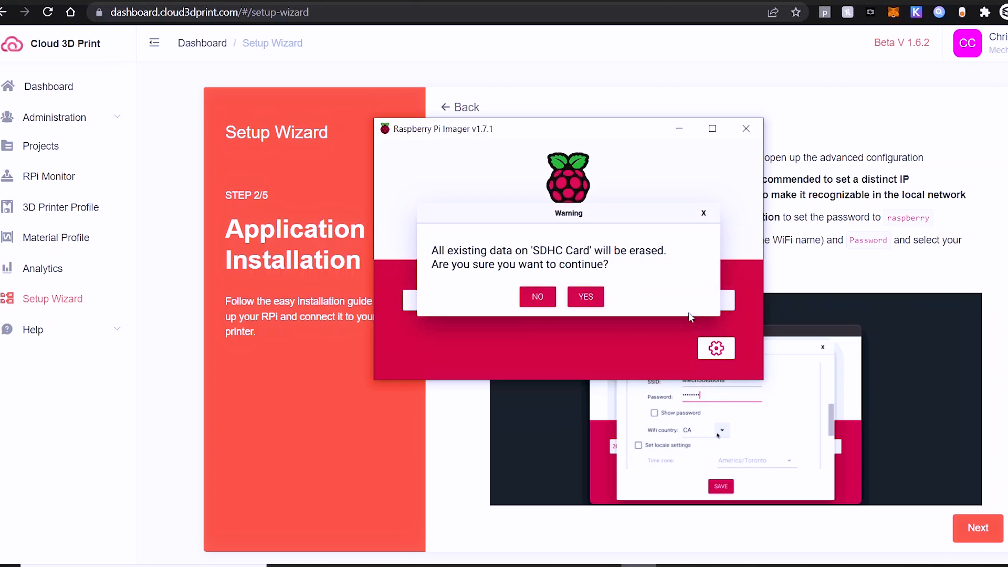
left_click(585, 297)
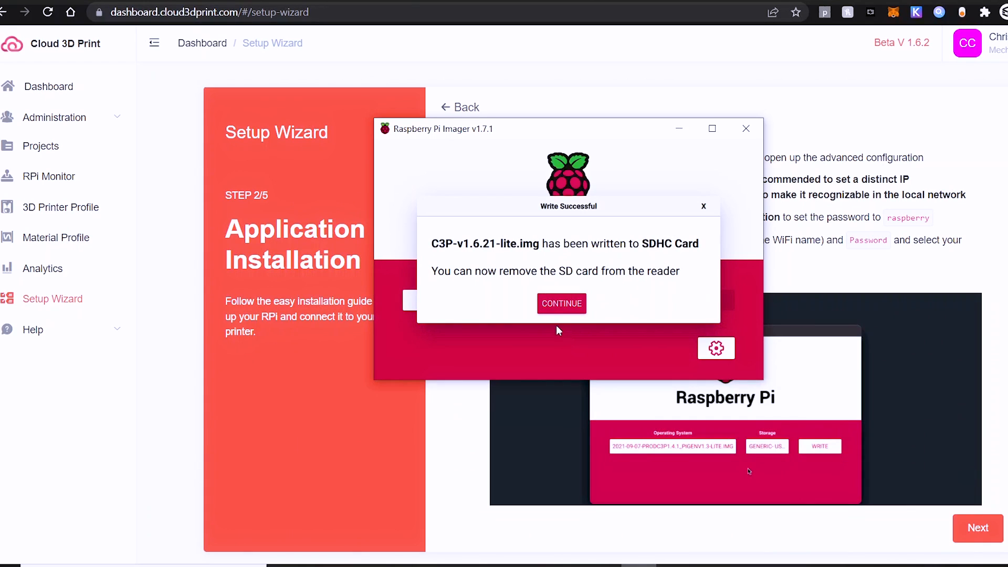
left_click(555, 306)
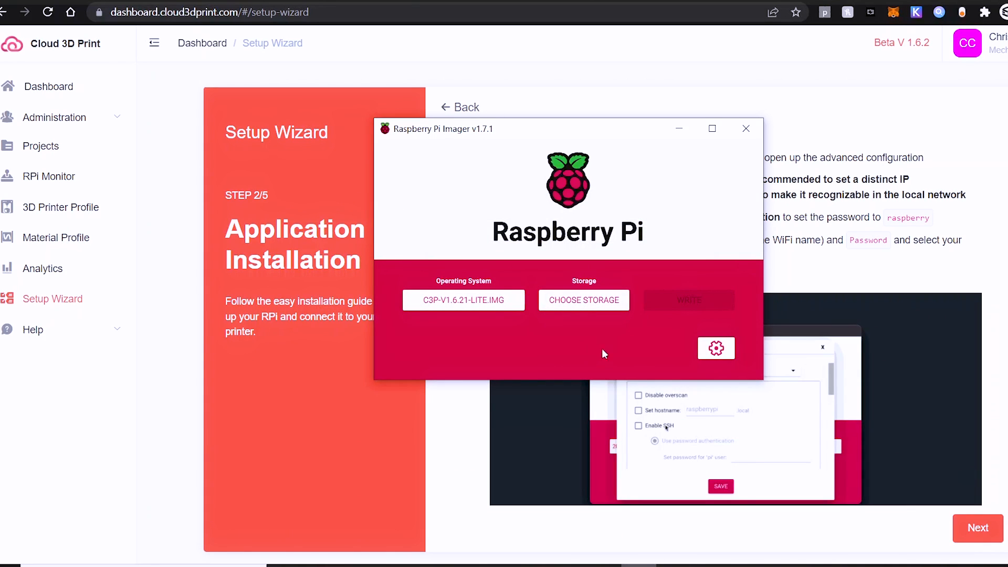
left_click(745, 128)
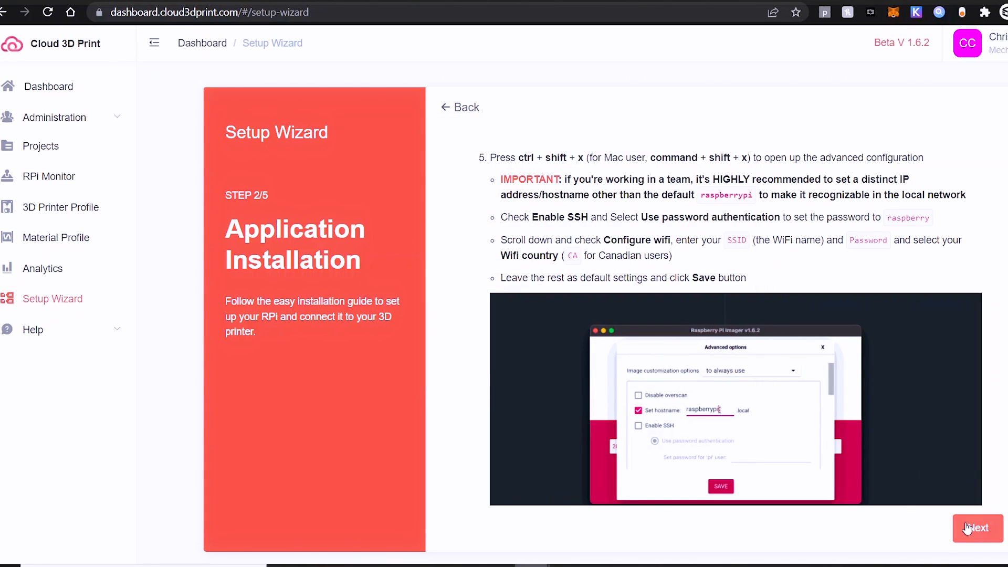
Move through steps 3/5 and 4/5, noting the SD card, power and startup-wait instructions, to step 5/5
left_click(965, 527)
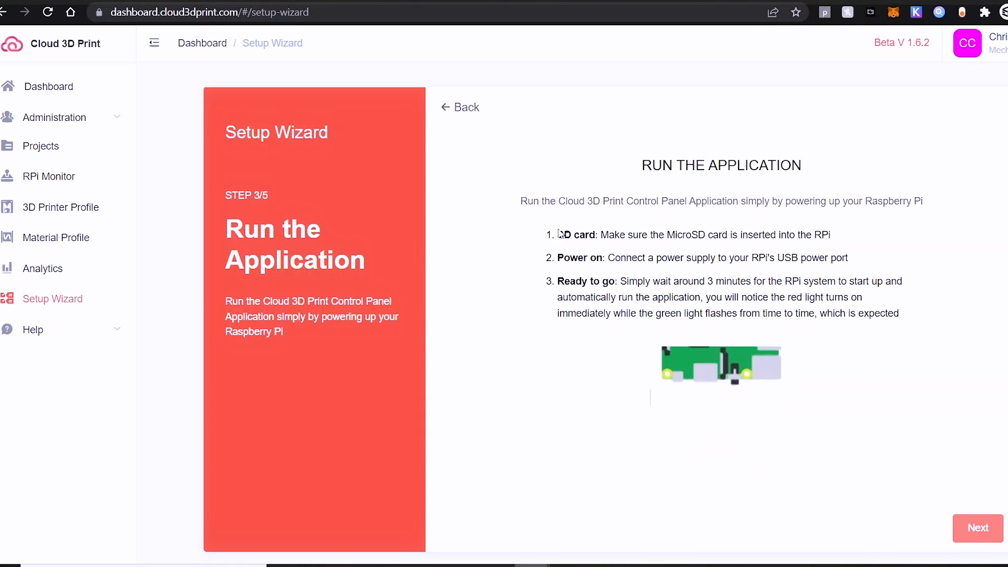
left_click_drag(556, 235, 843, 262)
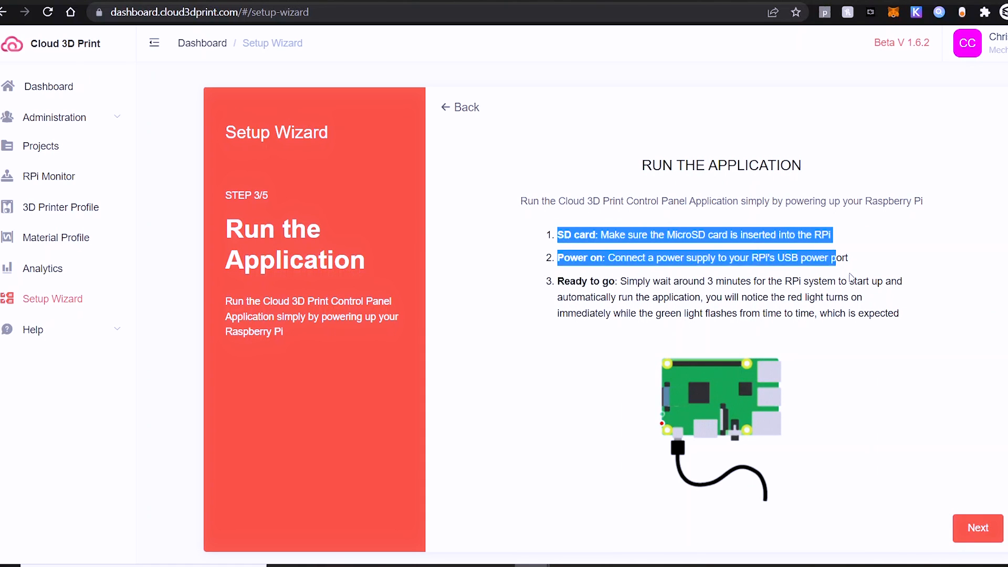
left_click(849, 313)
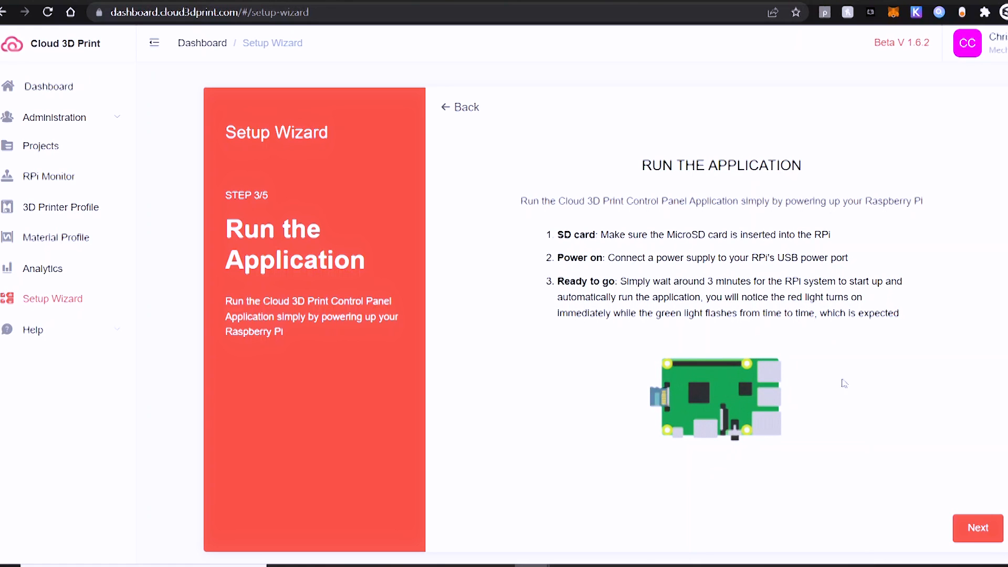
left_click_drag(704, 279, 901, 284)
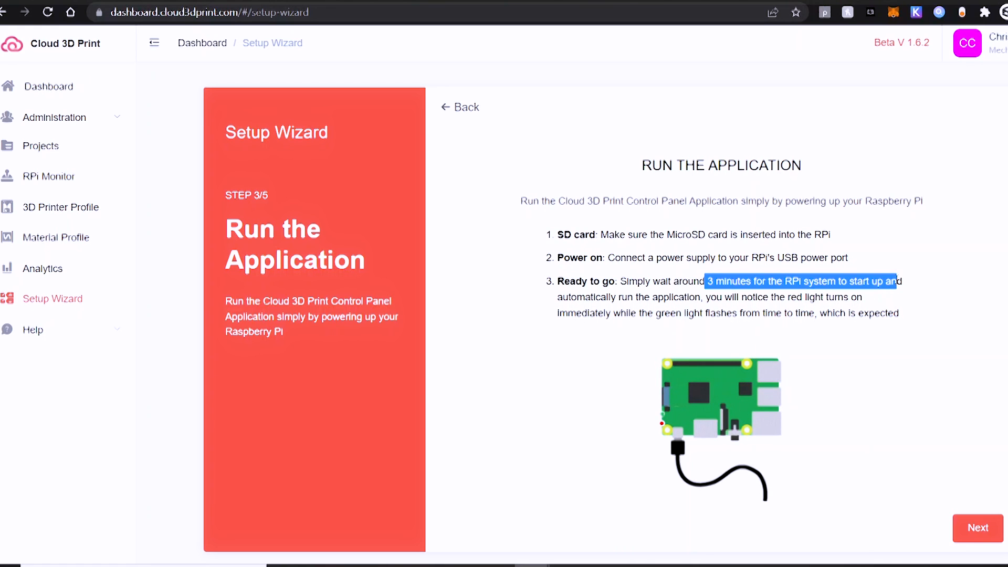
left_click(641, 295)
left_click_drag(641, 296, 882, 297)
left_click(882, 313)
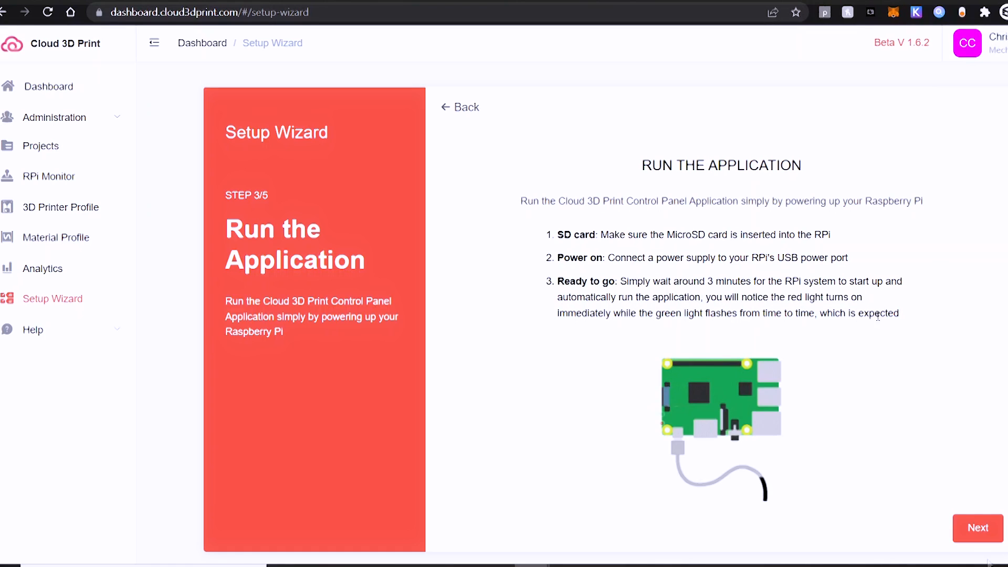
left_click(978, 529)
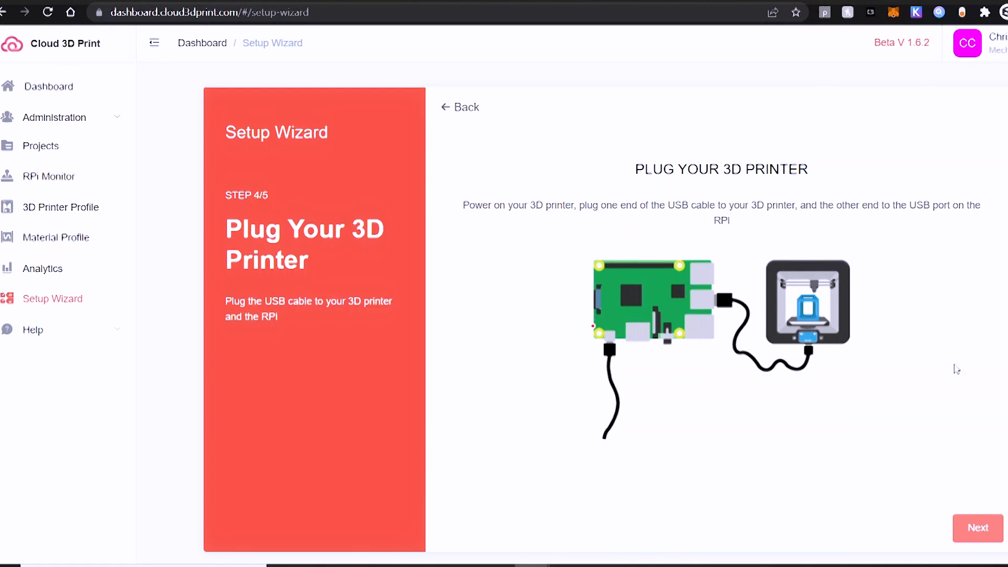
left_click(966, 533)
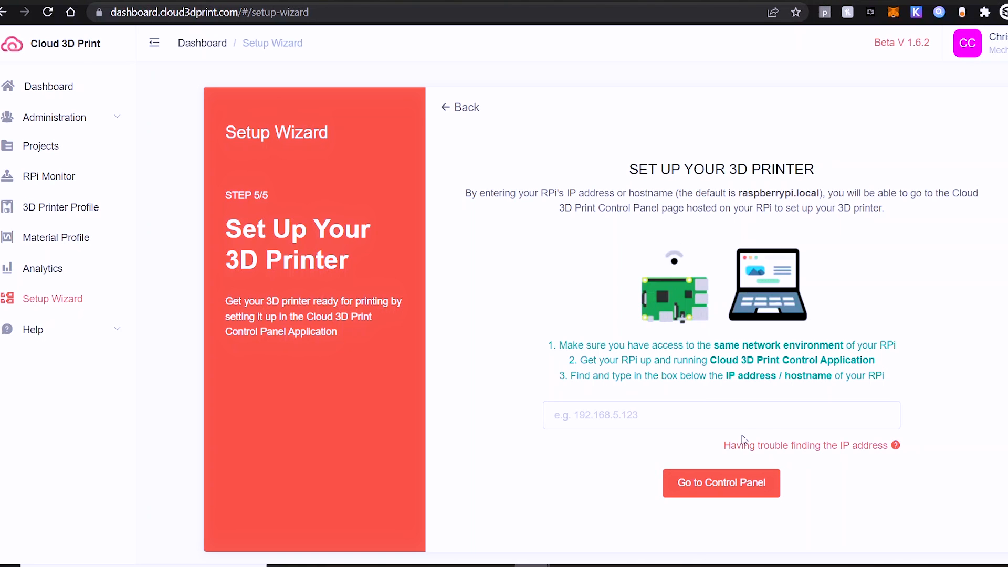
Enter the Pi address 192.168.1.116 and go to its Control Panel
left_click(782, 420)
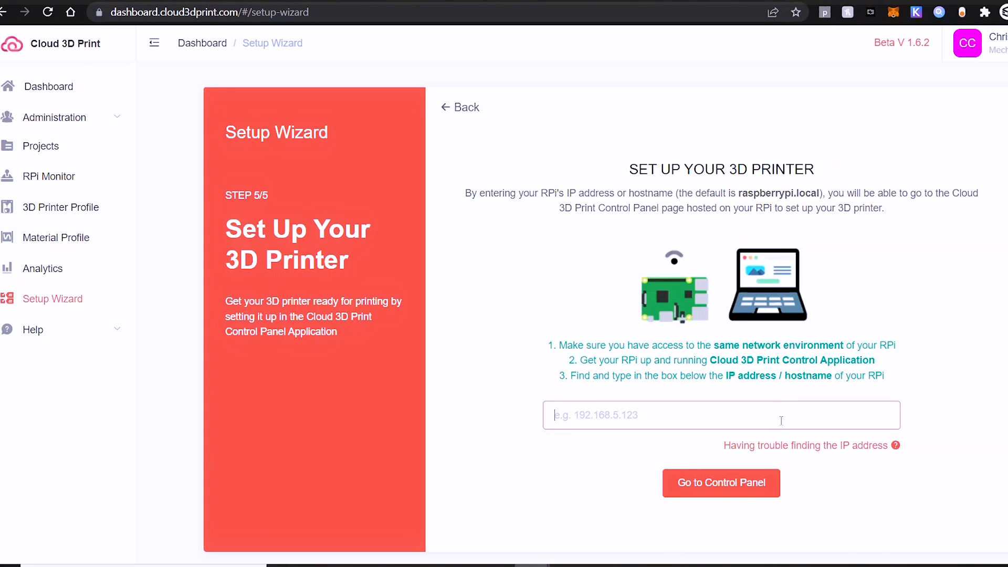
type("192.168.1.116")
left_click(752, 484)
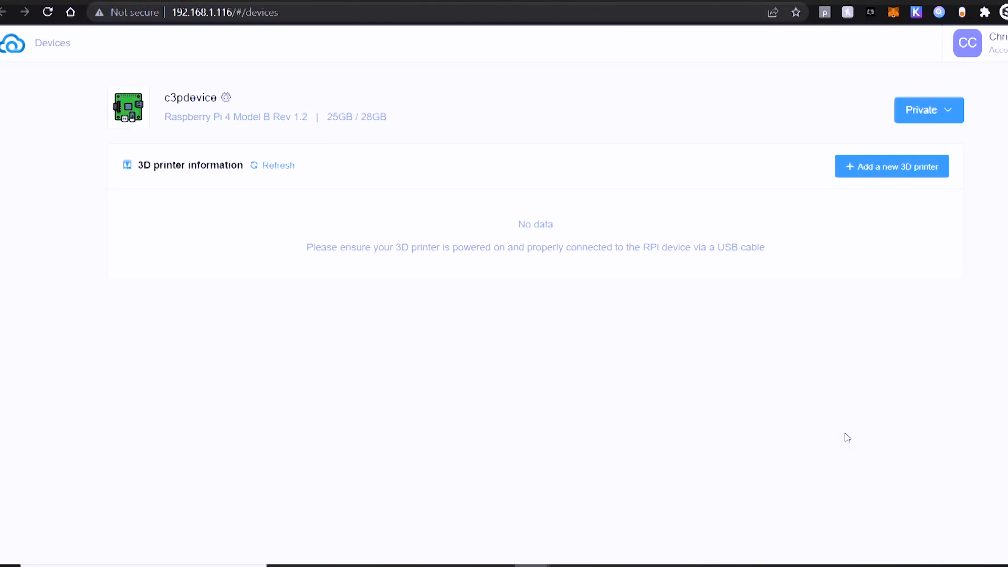
Add printer nicknamed 'Ender 7' with model Creality Ender-7 to c3pdevice
left_click(889, 167)
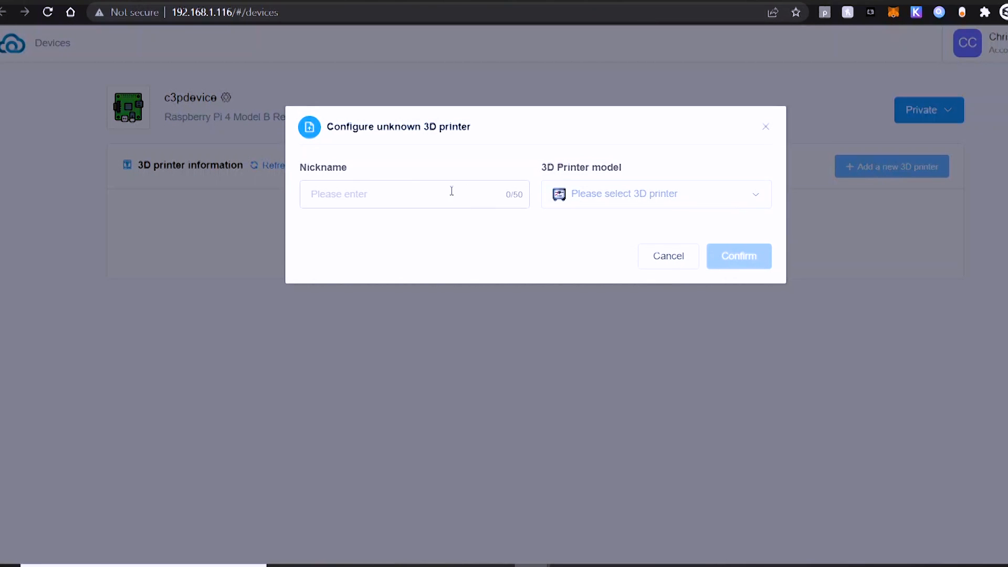
left_click(452, 191)
type("Ender 7")
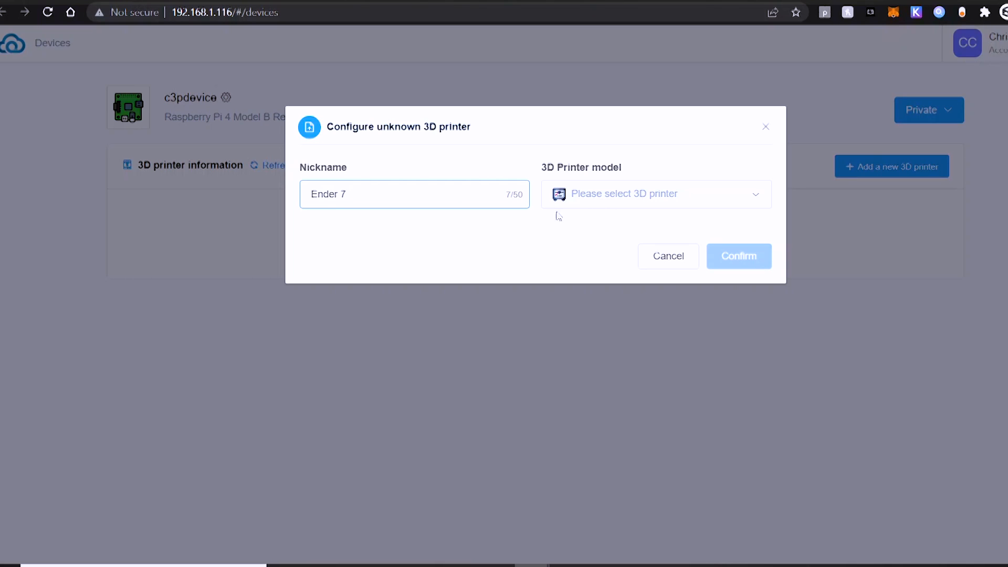
left_click(624, 207)
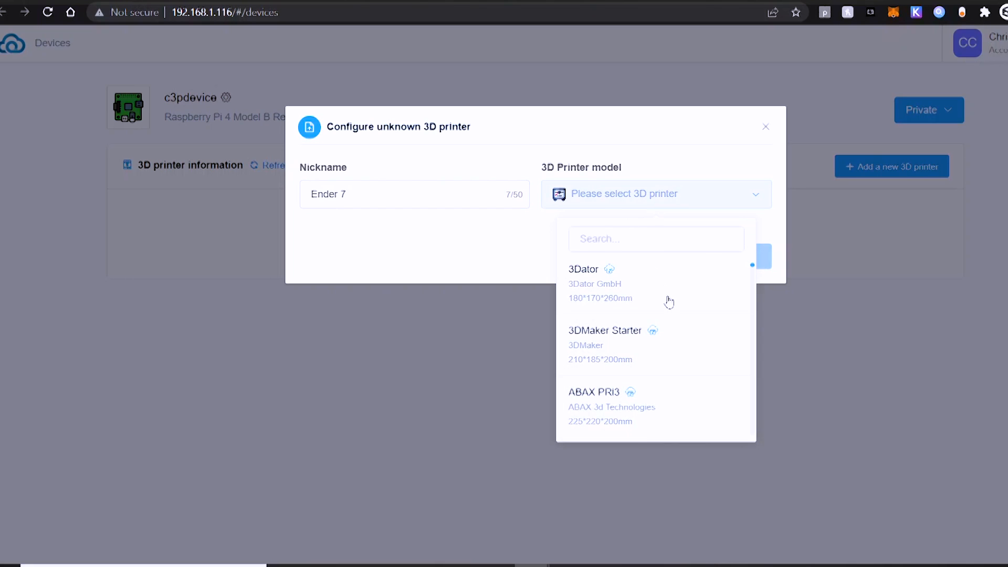
scroll(669, 302, "down", 10)
scroll(692, 317, "down", 8)
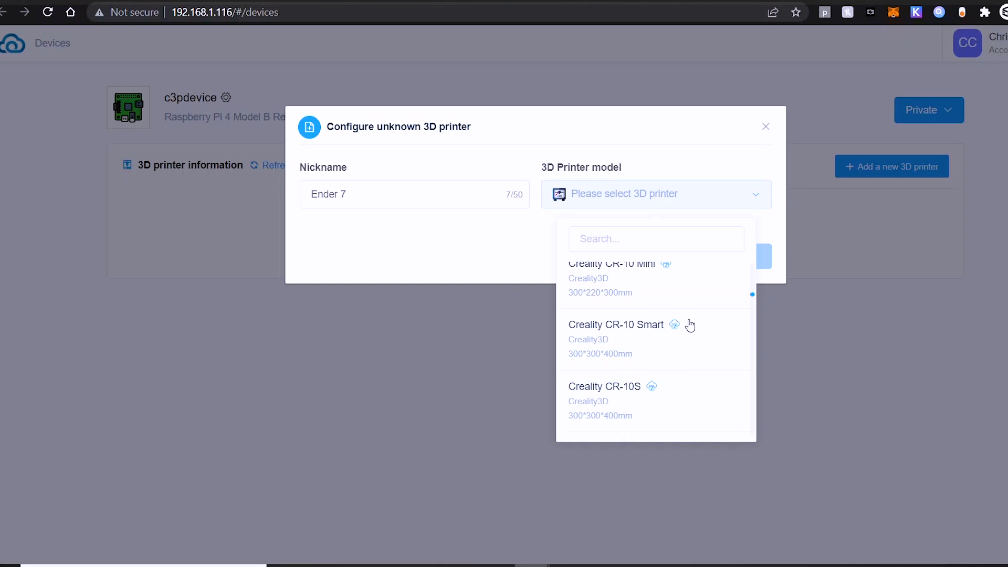
scroll(690, 326, "down", 8)
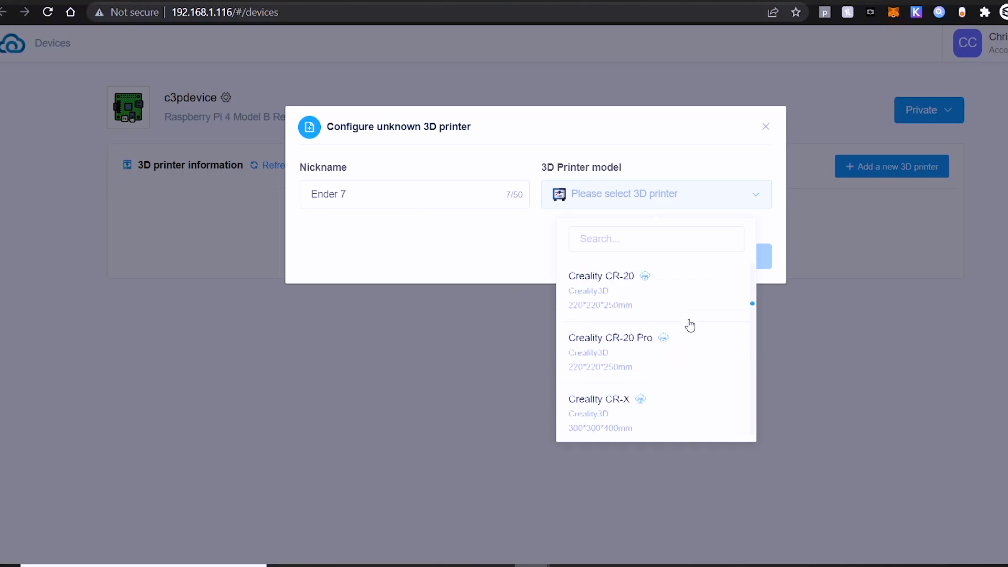
scroll(689, 325, "down", 8)
scroll(690, 325, "down", 6)
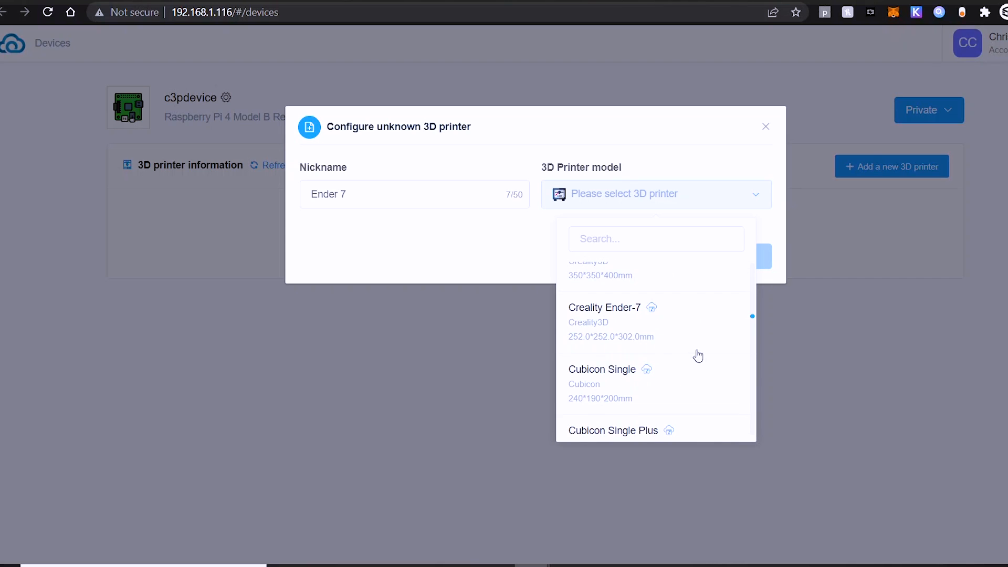
left_click(624, 328)
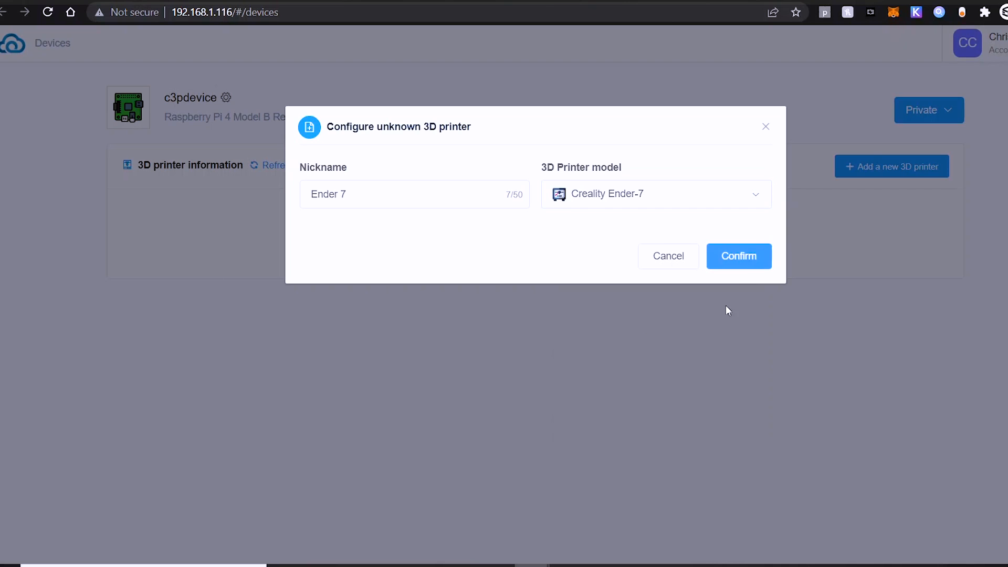
left_click(740, 267)
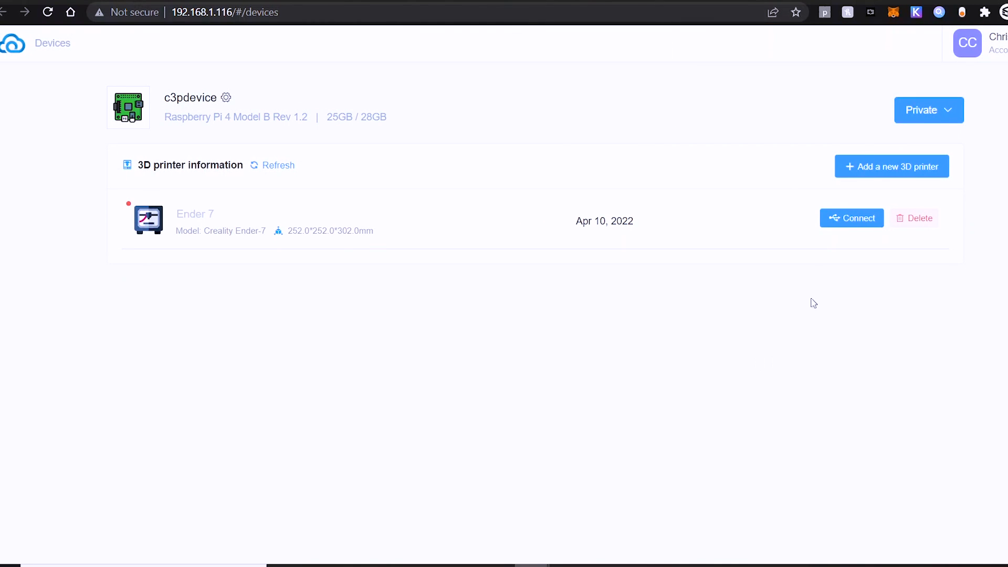
Connect Ender 7 on port ttyUSB0 at 115200 baud, then return to the setup wizard
left_click(850, 223)
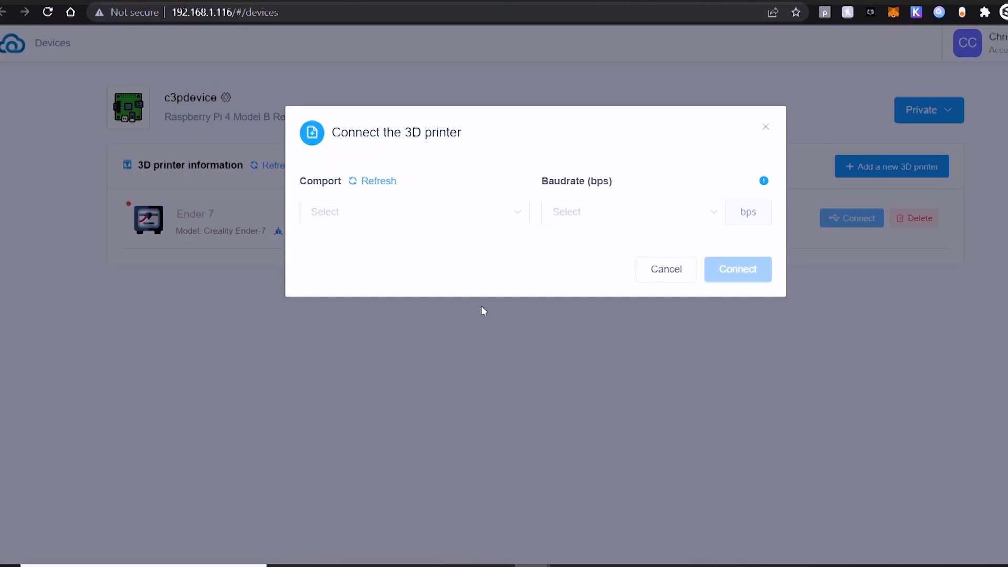
left_click(514, 216)
left_click(386, 184)
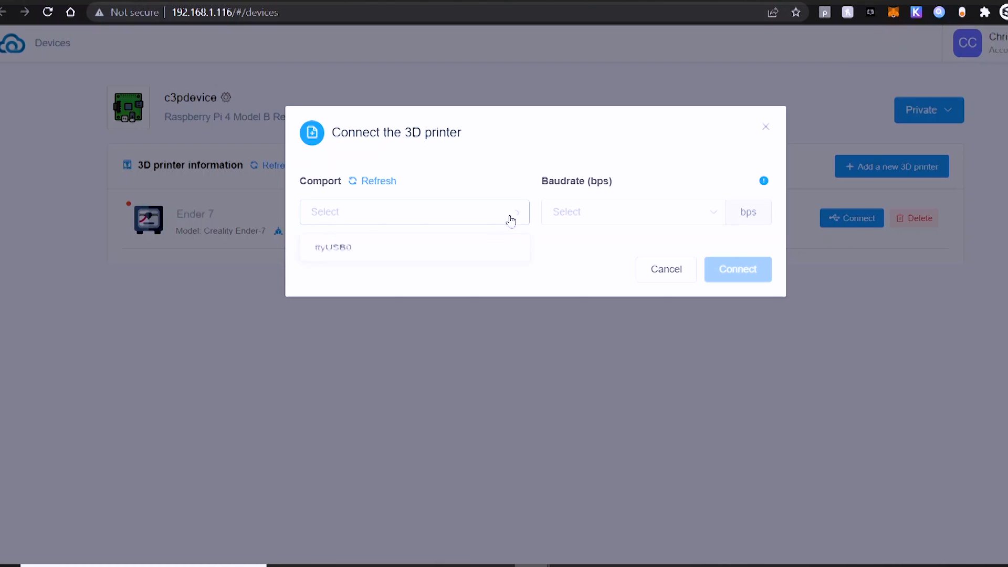
left_click(410, 247)
left_click(671, 230)
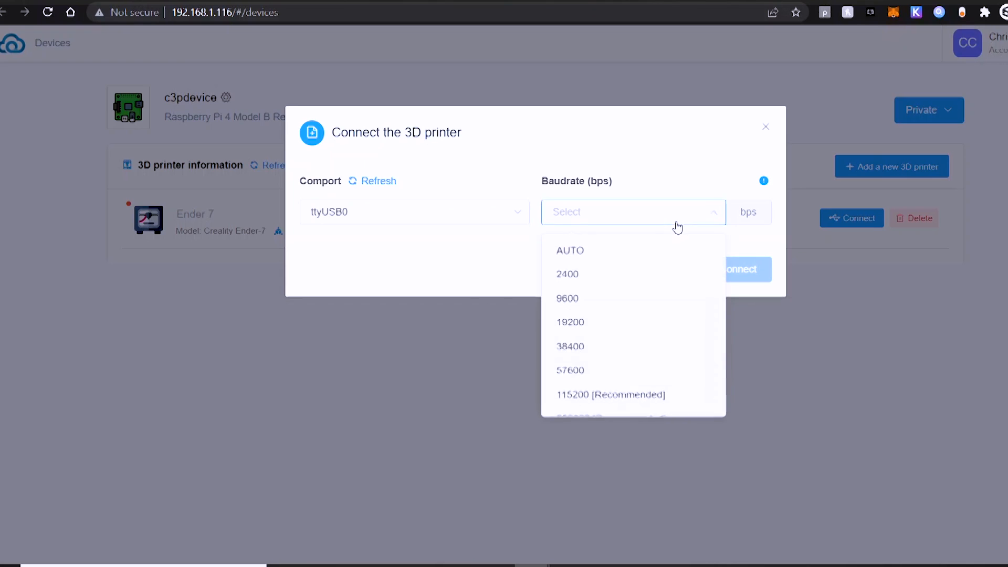
left_click(603, 253)
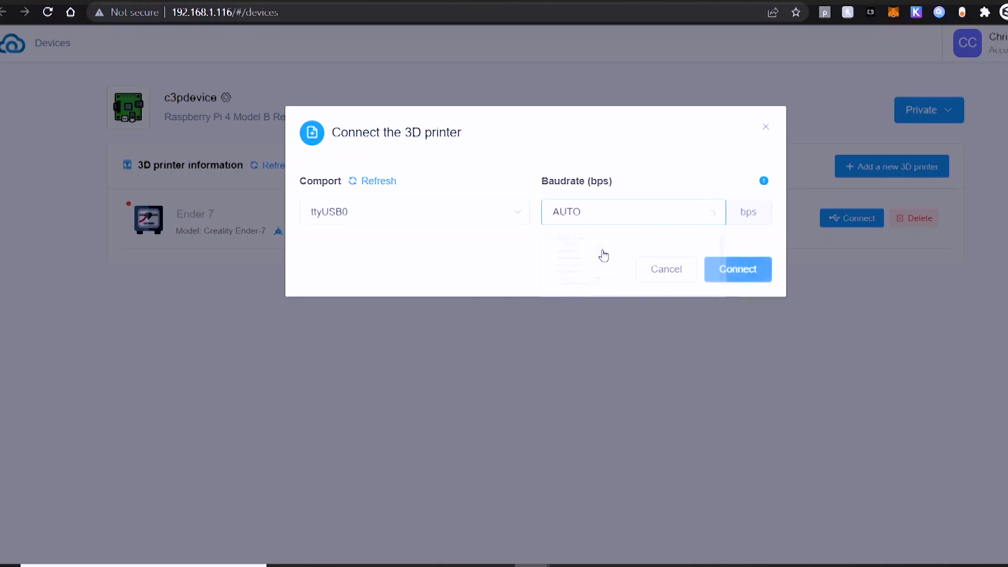
left_click(697, 223)
left_click(599, 398)
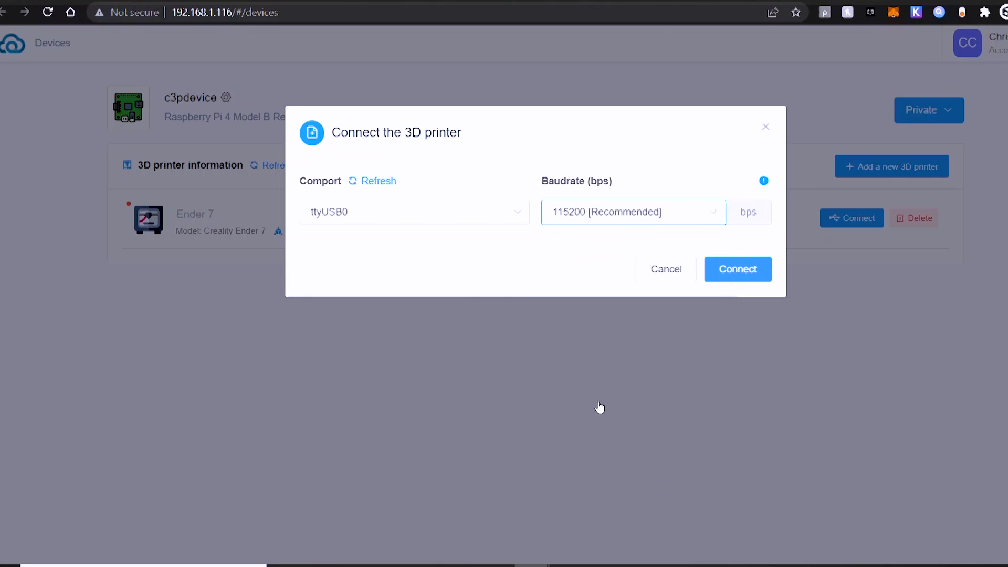
left_click(724, 273)
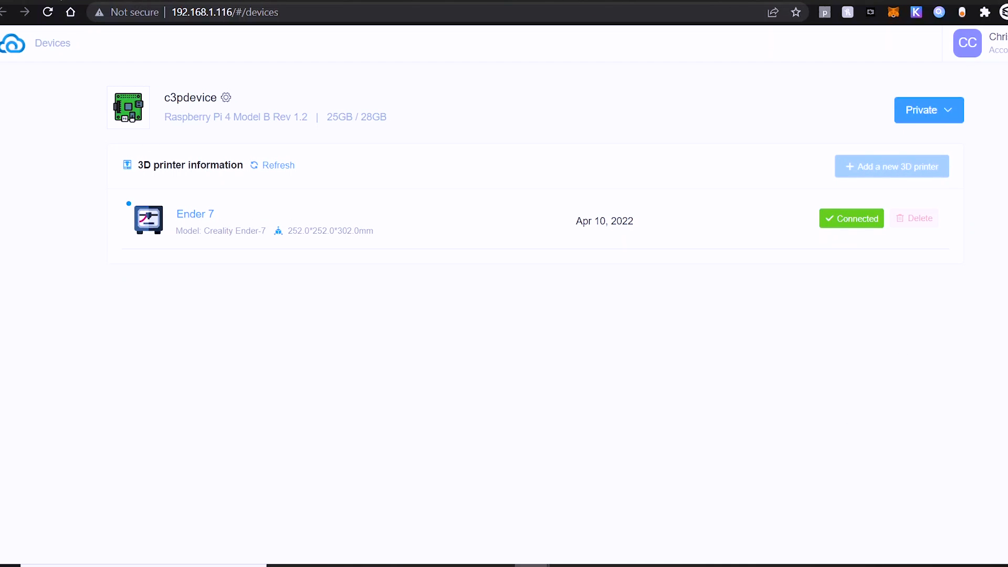
left_click(12, 1)
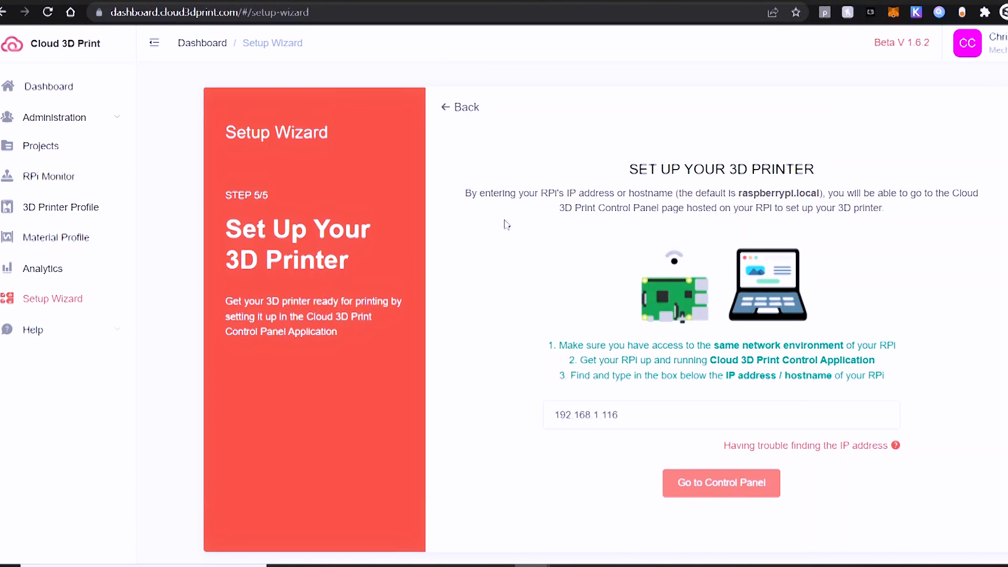
Go to the Dashboard and open the Ender 7 printer's RPi monitor with its live camera feed
left_click_drag(226, 192, 280, 189)
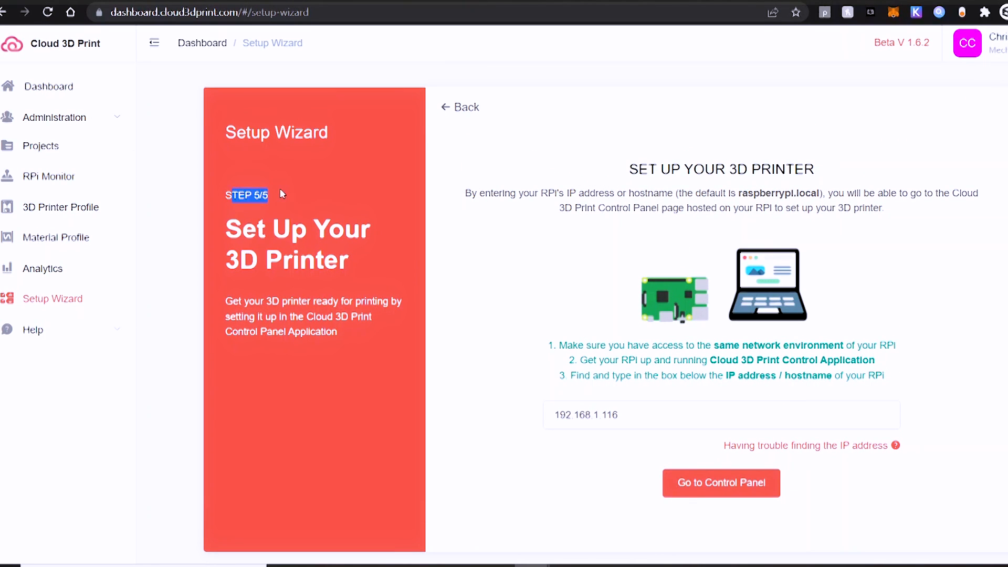
left_click(42, 89)
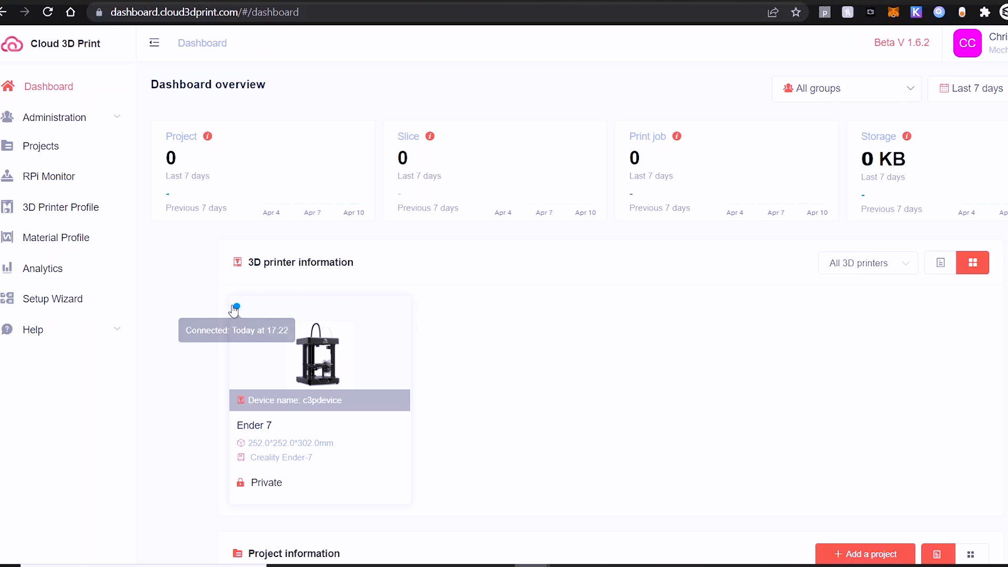
left_click(283, 333)
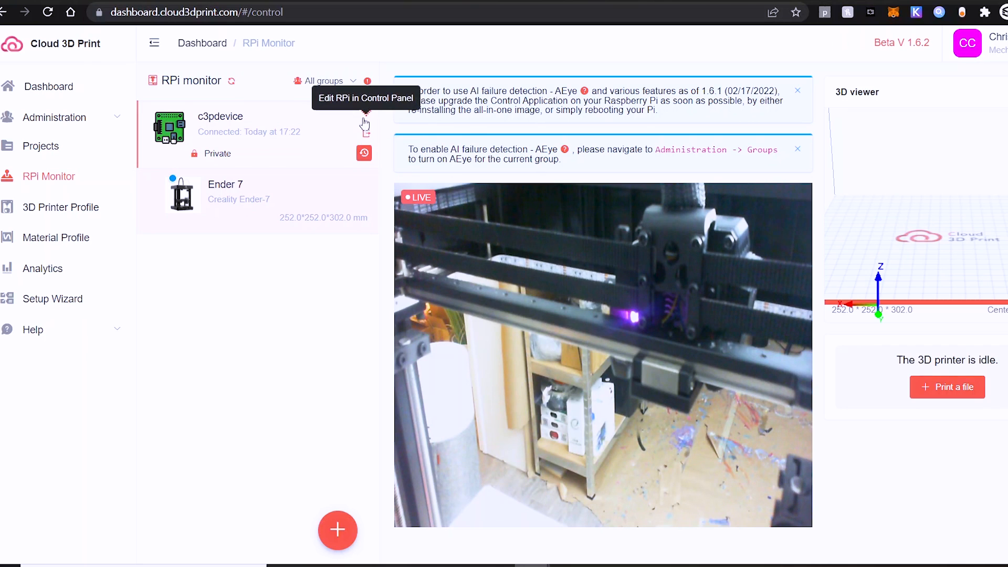
Disconnect Ender 7 from c3pdevice through the Raspberry Pi's Control Panel
left_click(366, 134)
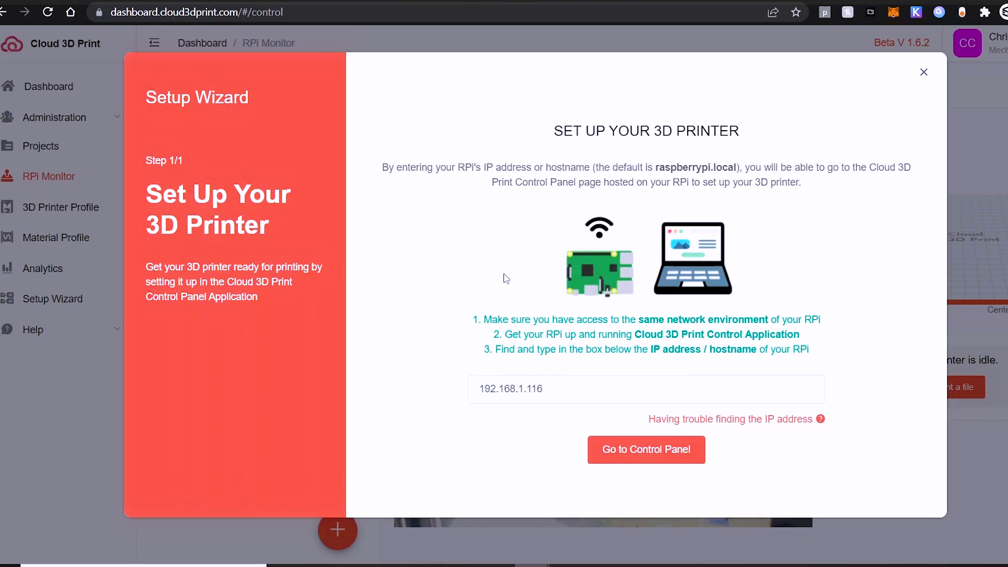
left_click(625, 450)
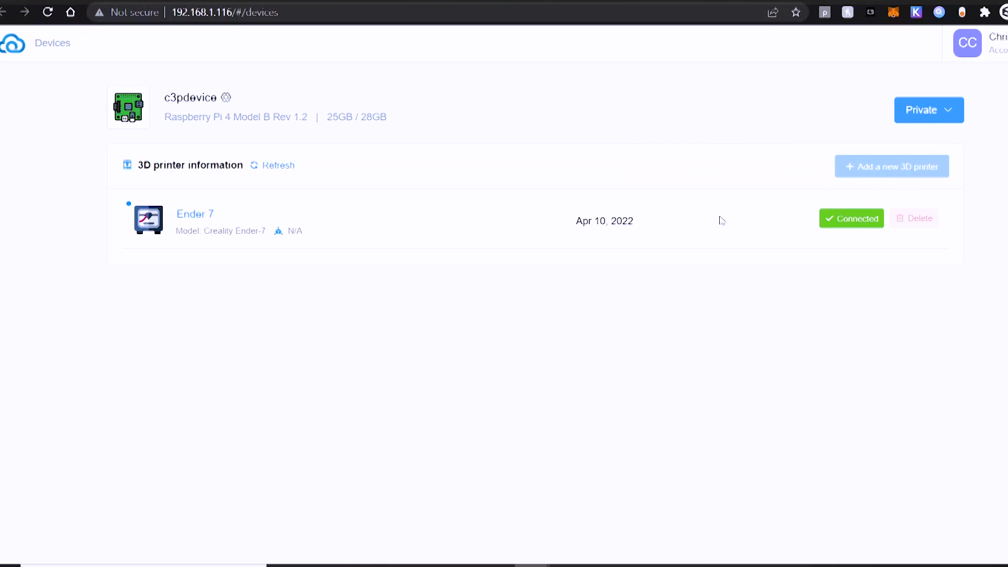
left_click(858, 220)
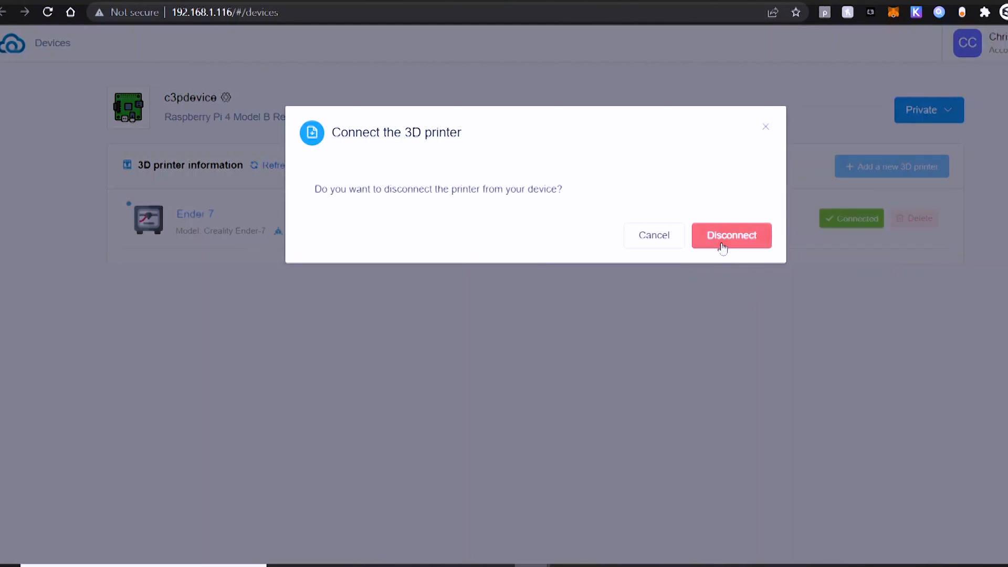
left_click(751, 242)
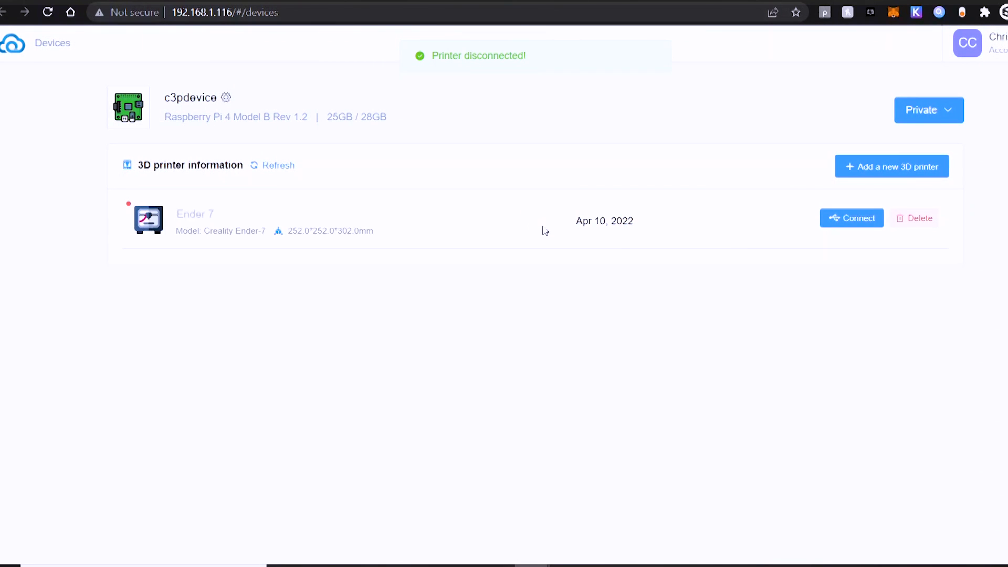
Delete the Ender 7 printer and start a new printer profile with group Private and brand Creality3D
left_click(904, 223)
left_click(654, 324)
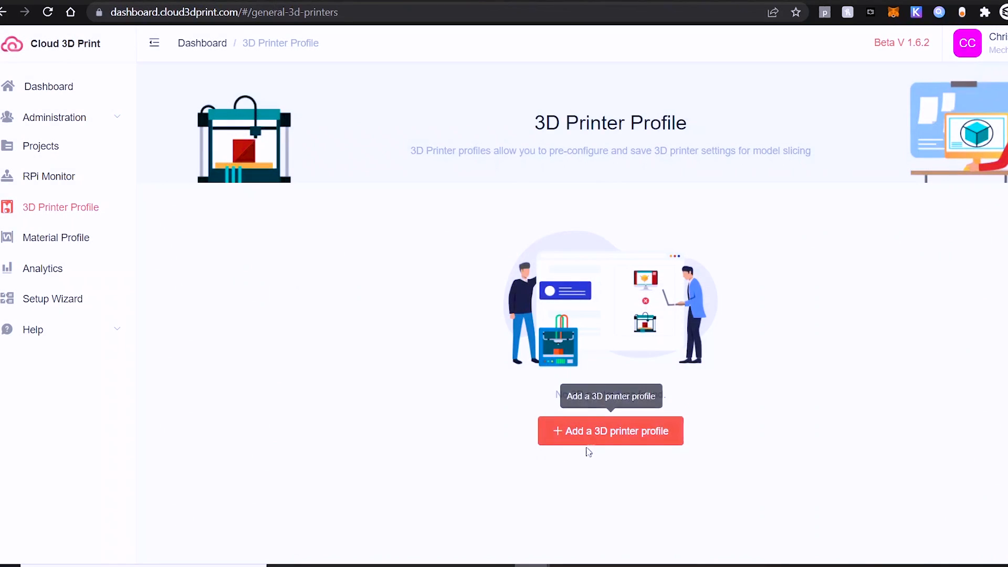
left_click(546, 430)
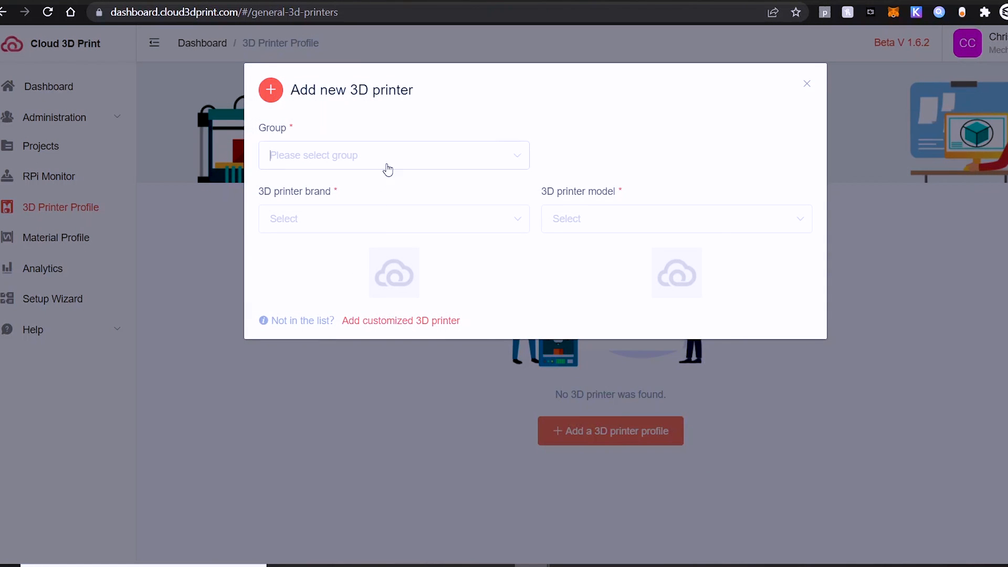
left_click(388, 169)
left_click(373, 194)
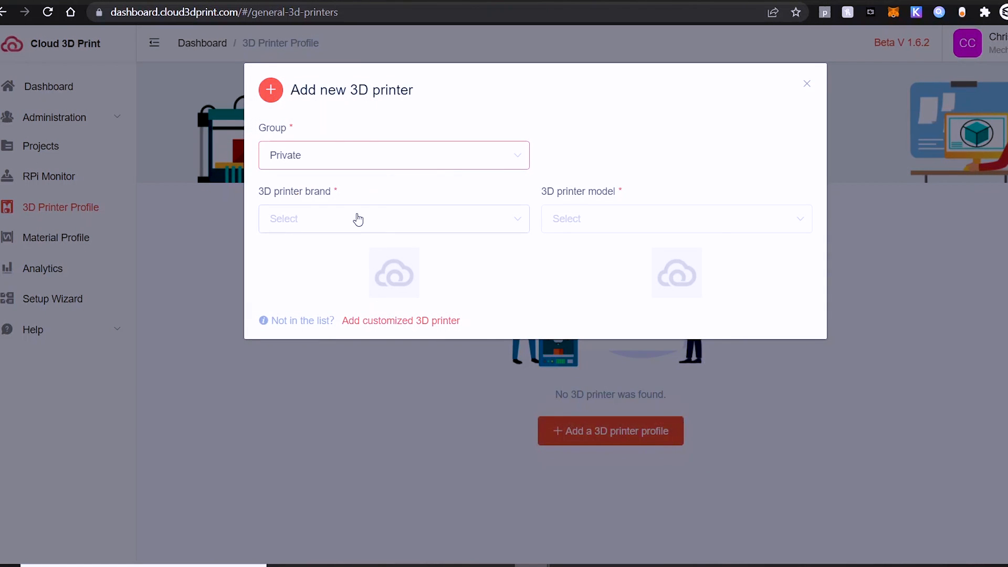
left_click(358, 219)
scroll(342, 293, "down", 5)
scroll(345, 302, "up", 2)
left_click(332, 265)
Choose the Creality Ender-7 model and view its preset printhead and G-code settings
left_click(590, 224)
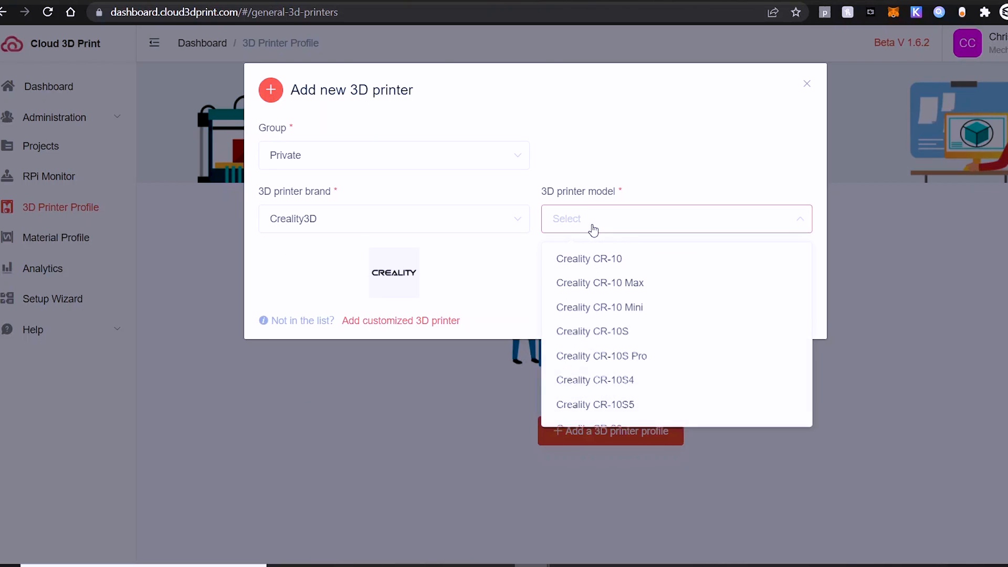
scroll(635, 334, "down", 3)
scroll(637, 336, "down", 3)
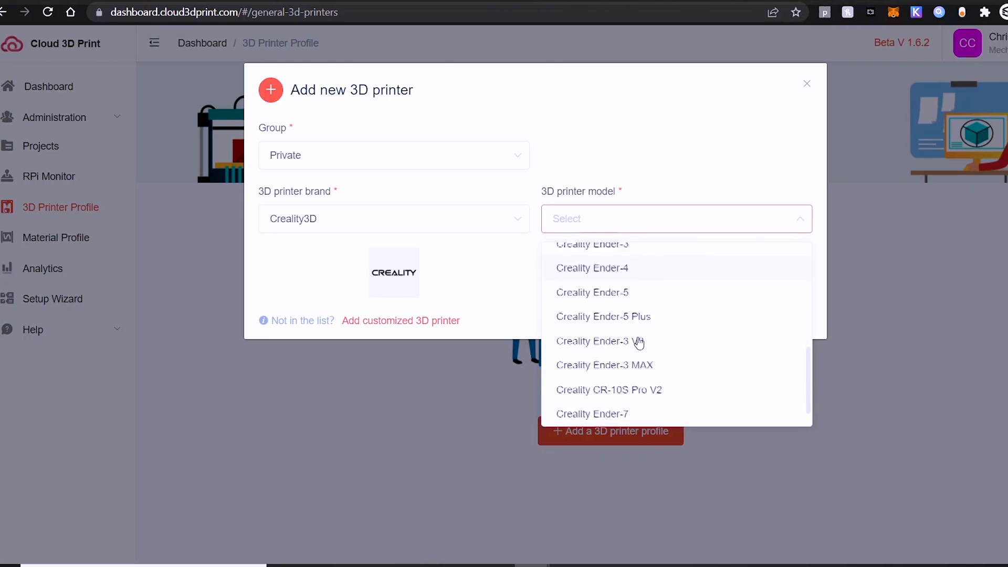
left_click(625, 410)
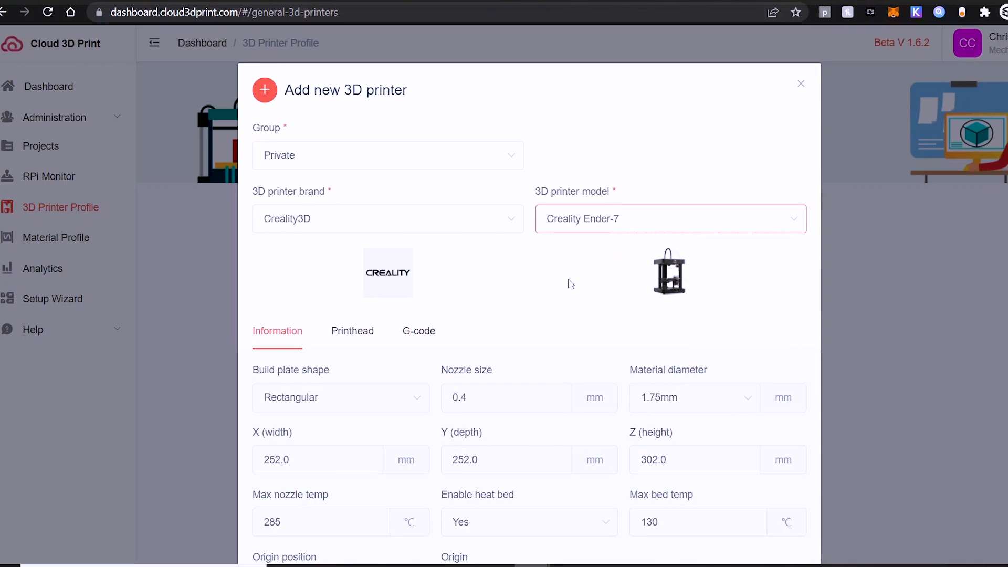
scroll(720, 382, "down", 2)
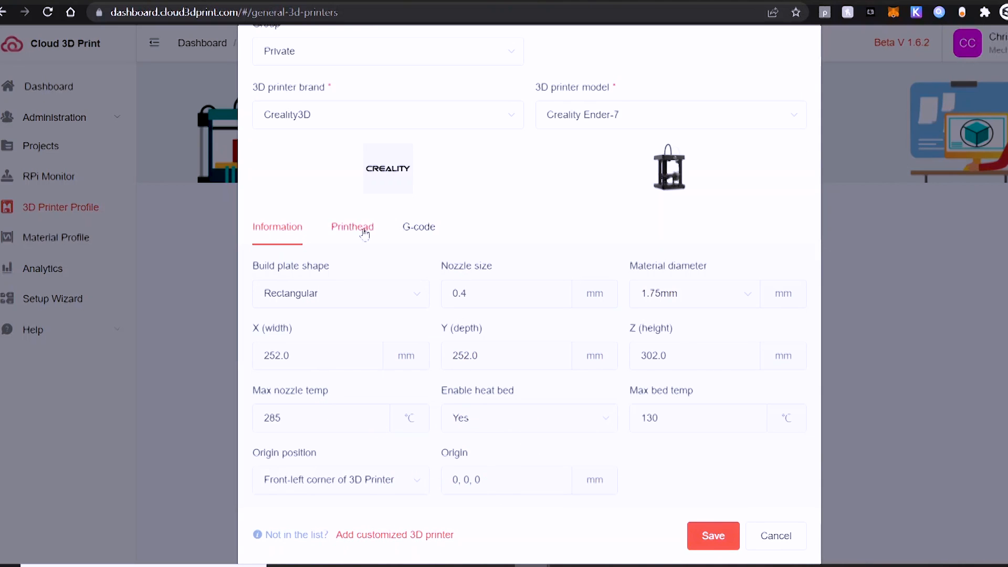
left_click(358, 228)
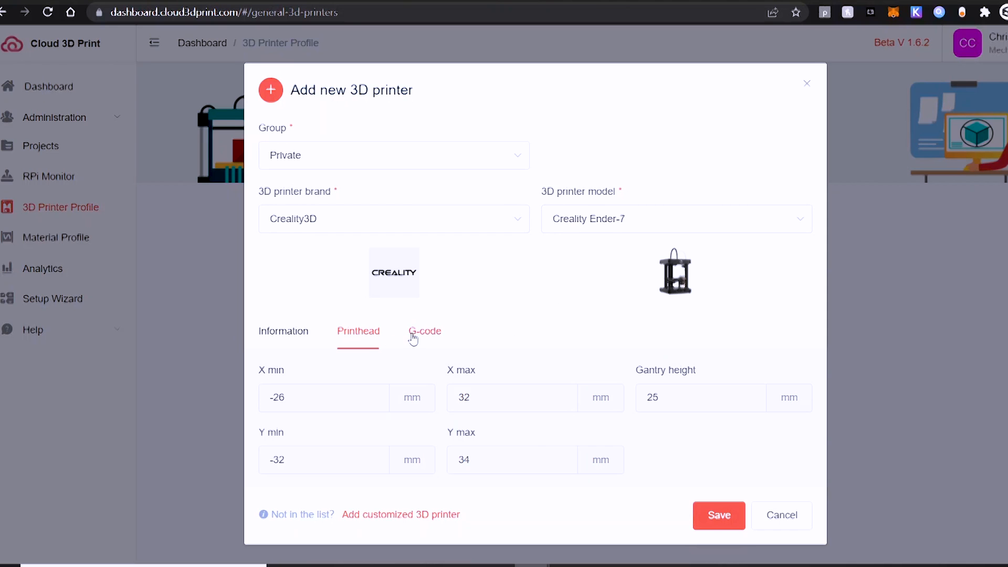
left_click(413, 336)
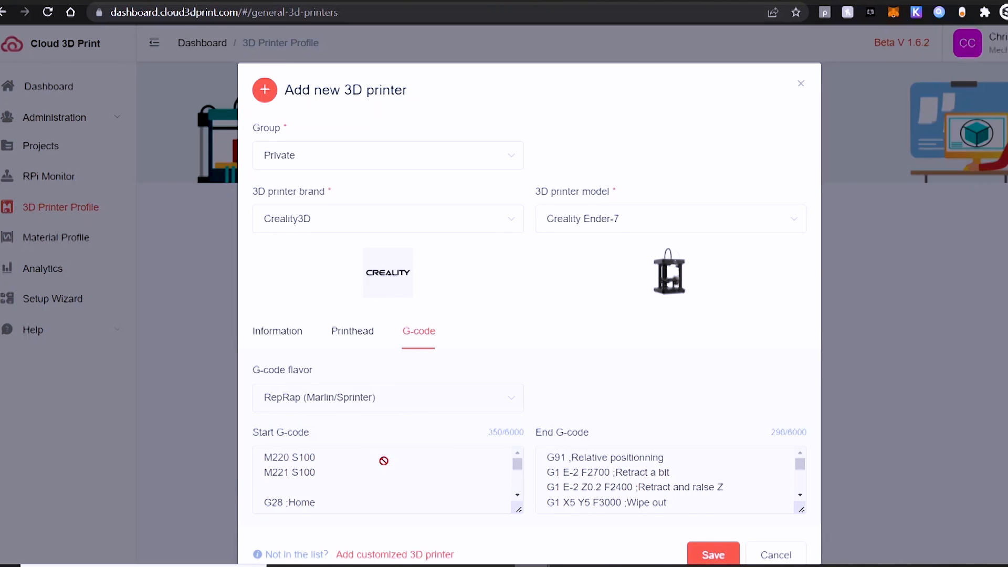
scroll(555, 357, "down", 1)
Copy the Ender-7 preset's Start G-code into a new untitled Notepad note
left_click_drag(513, 448, 518, 469)
double_click(406, 470)
left_click_drag(410, 478, 247, 422)
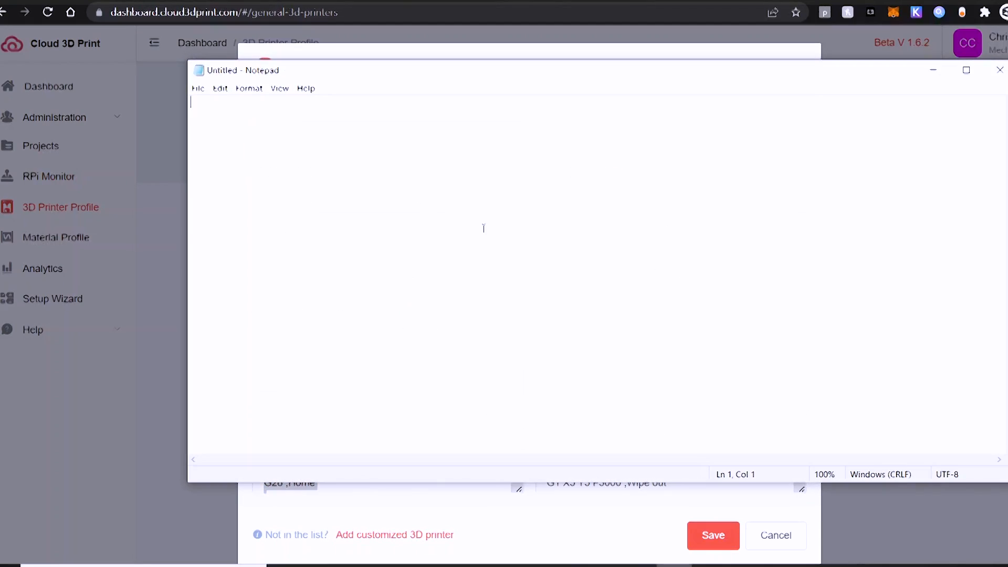
type("M220 S100 M221 S100  G28 ;Home  G92 E0 ;Reset Extruder G1 Z2.0 F3000 ;Move Z Axis up G1 X10.1 Y20 Z0.28 F5000.0 ;Move to start position G1 X10.1 Y200.0 Z0.28 F1500.0 E15 ;Draw the first line G1 X10.4 Y200.0 Z0.28 F5000.0 ;Move to side a little G1 X10.4 Y20 Z0.28 F1500.0 E30 ;Draw the second line G92 E0 ;Reset Extruder G1 Z2.0 F3000 ;Move Z Axis up")
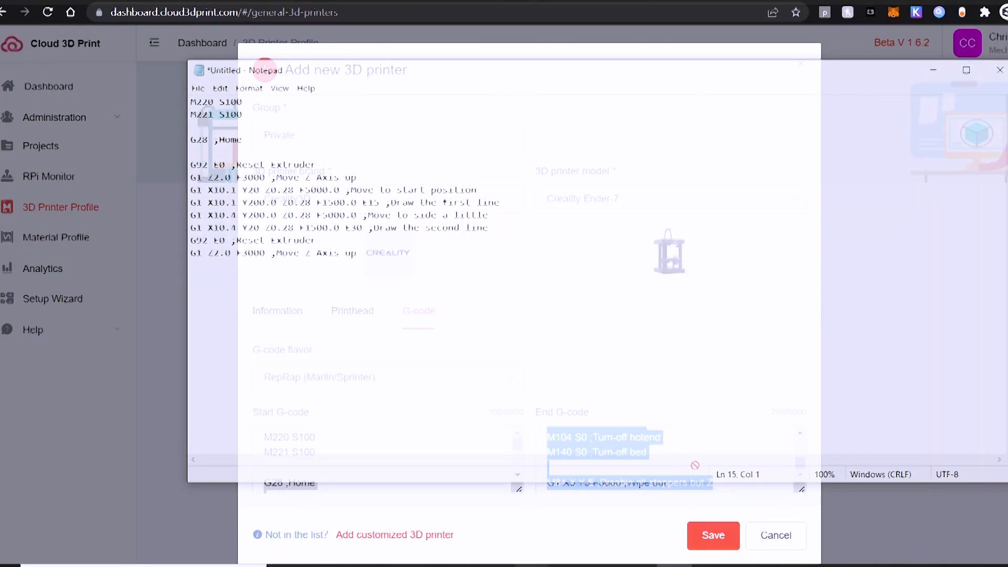
left_click(643, 450)
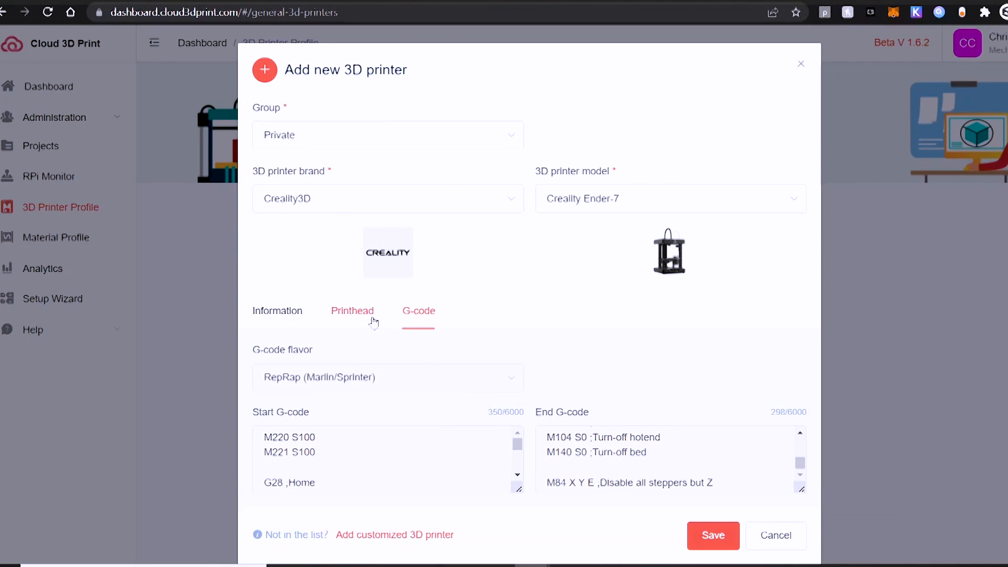
Start a customized 3D printer and upload a cropped custom logo image
left_click(288, 325)
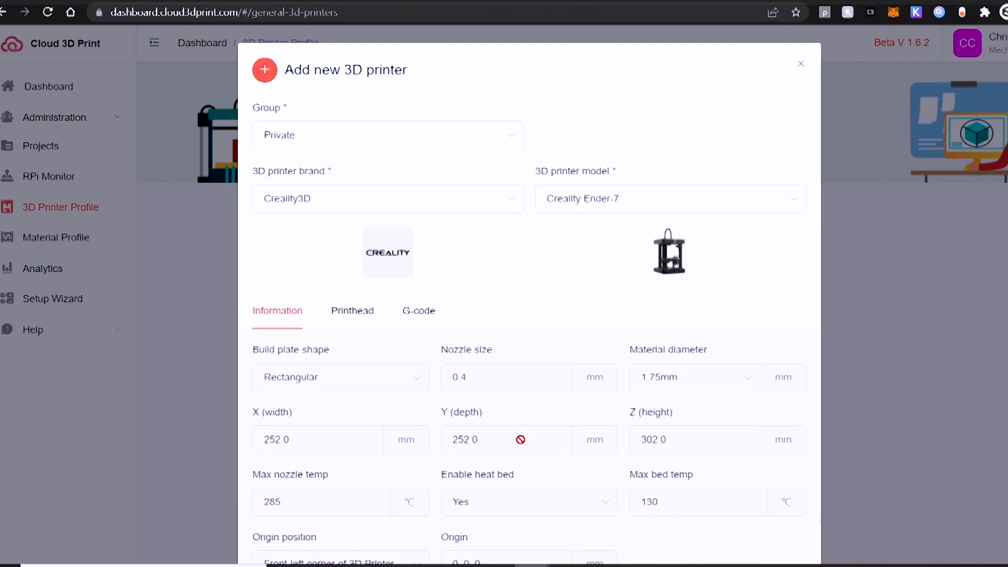
scroll(520, 438, "down", 2)
left_click(394, 535)
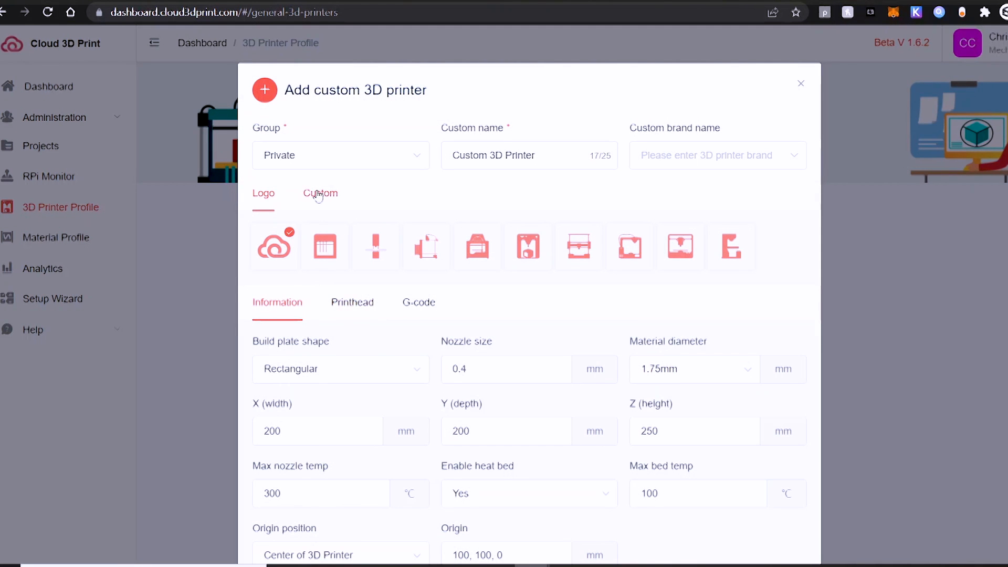
left_click(320, 193)
left_click(275, 251)
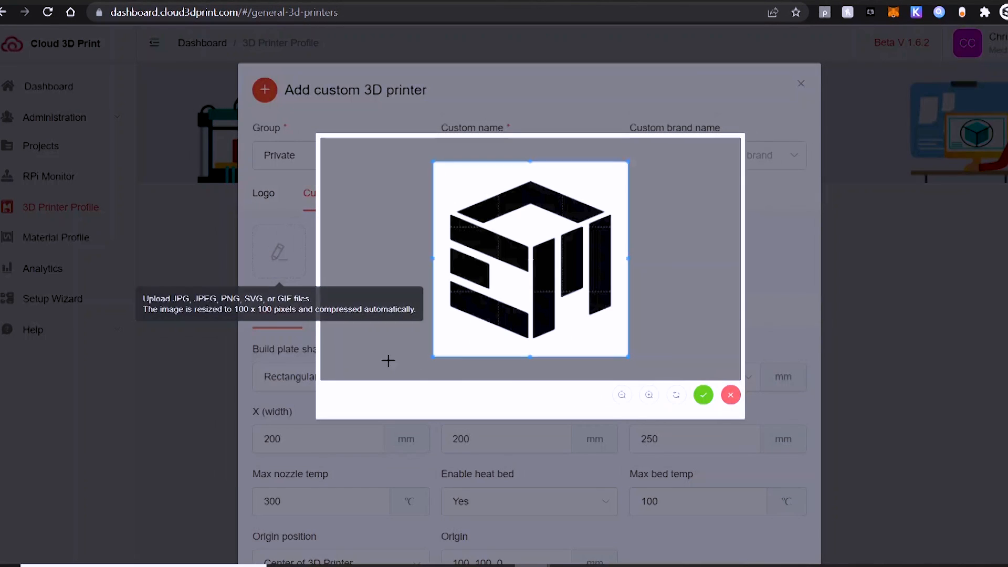
left_click(703, 395)
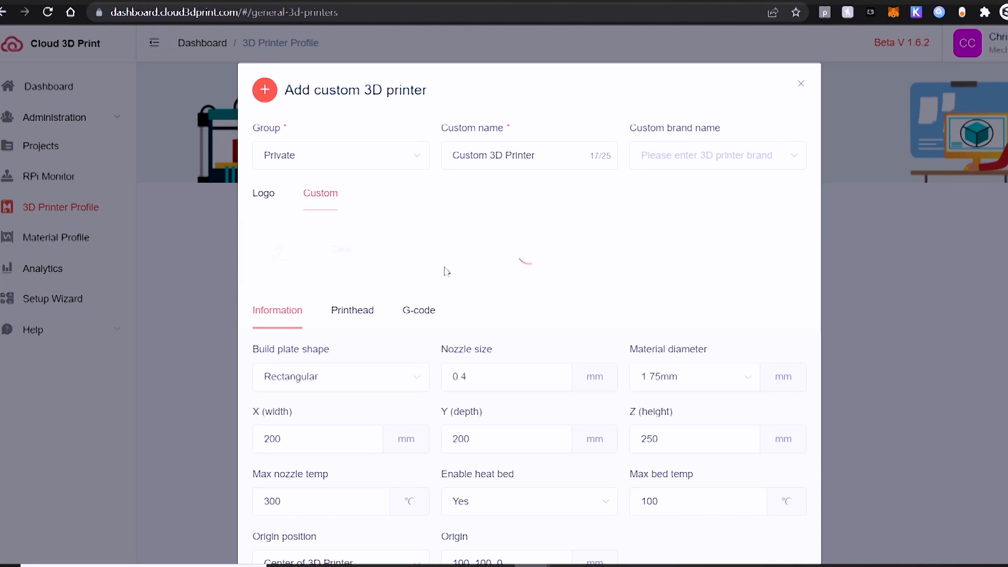
Name the custom printer Dragon Rising and set its brand to Creality3D
left_click(536, 158)
key("ctrl+a")
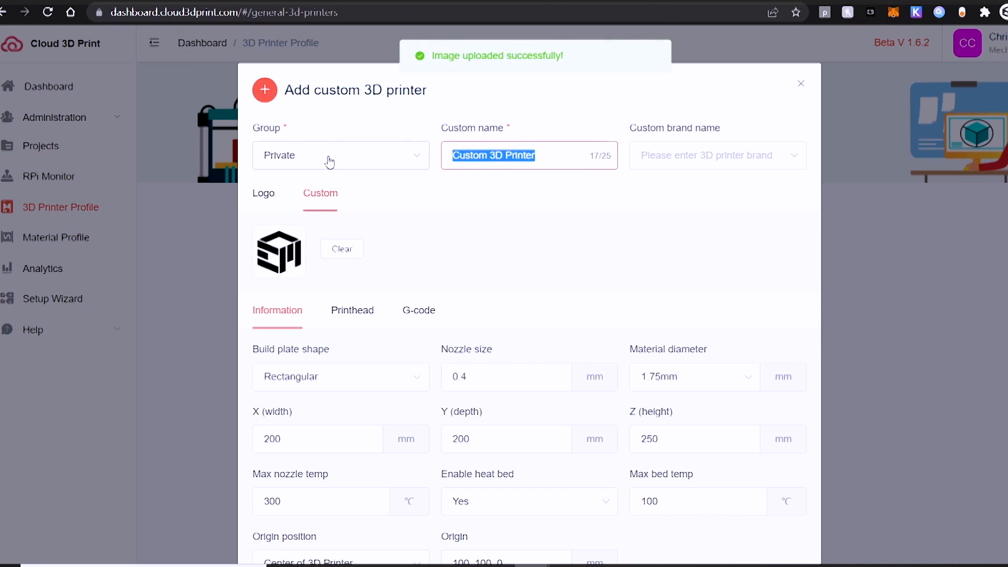
type("Dragon Rising")
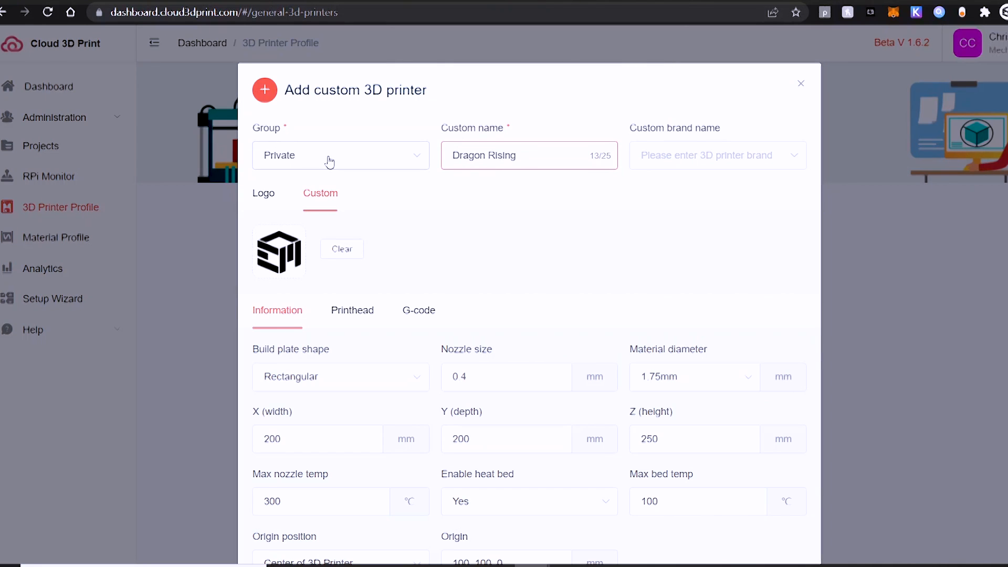
left_click(709, 155)
scroll(699, 280, "down", 3)
left_click(667, 274)
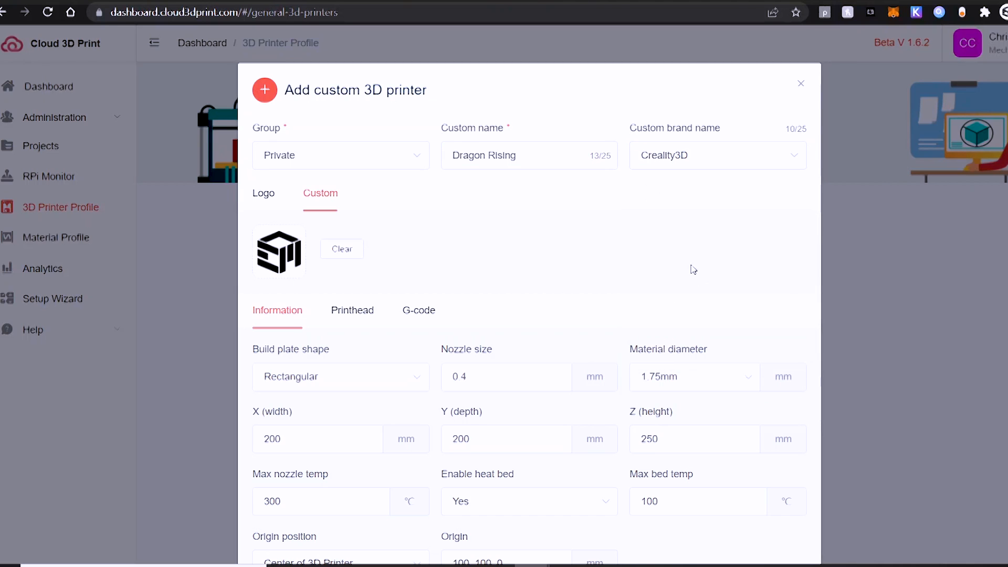
Set the build volume's X width to 250 and Y depth to 250
scroll(381, 407, "down", 2)
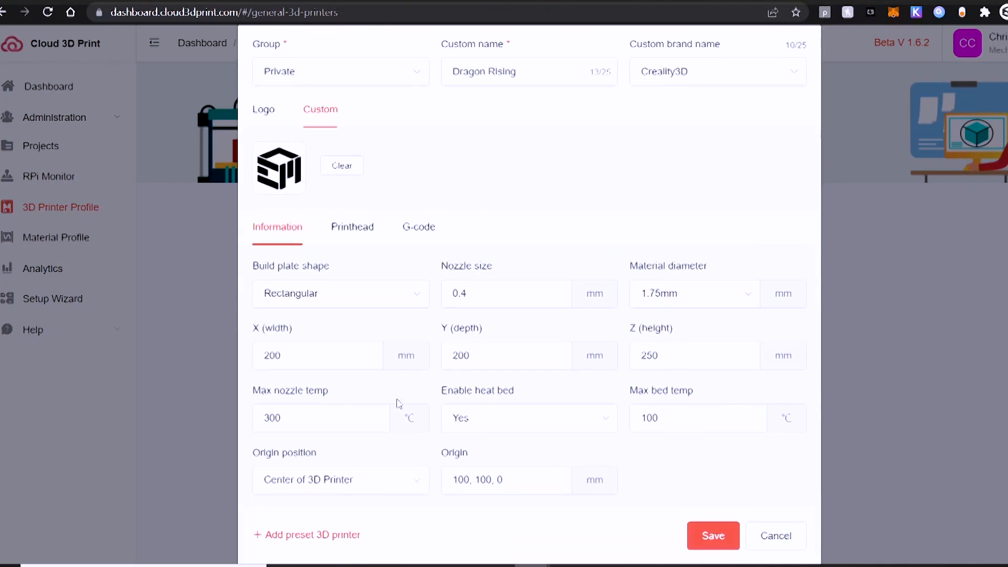
left_click(335, 361)
key("BackSpace")
key("BackSpace")
key("BackSpace")
type("50")
key("BackSpace")
key("BackSpace")
type("250")
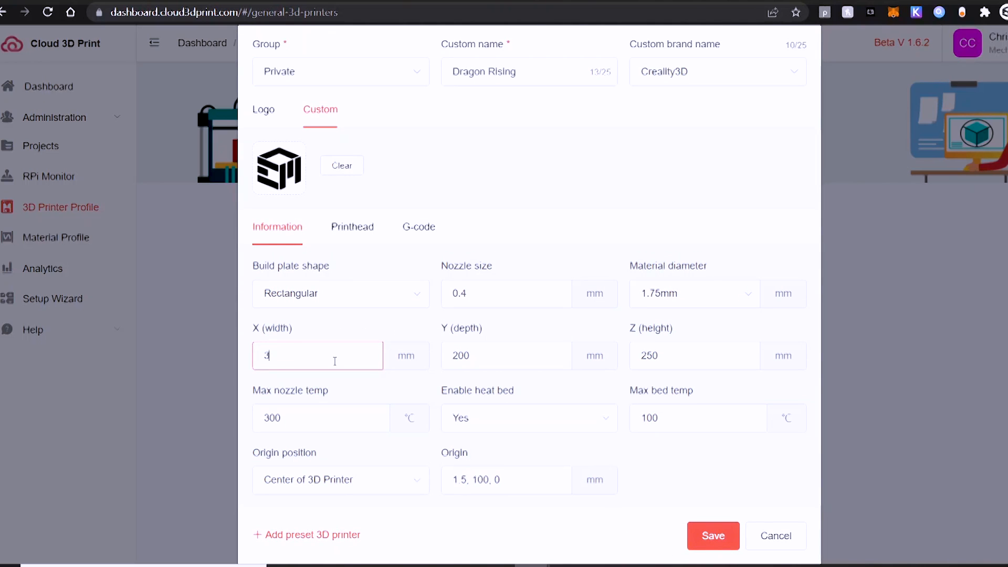
key("Tab")
type("250")
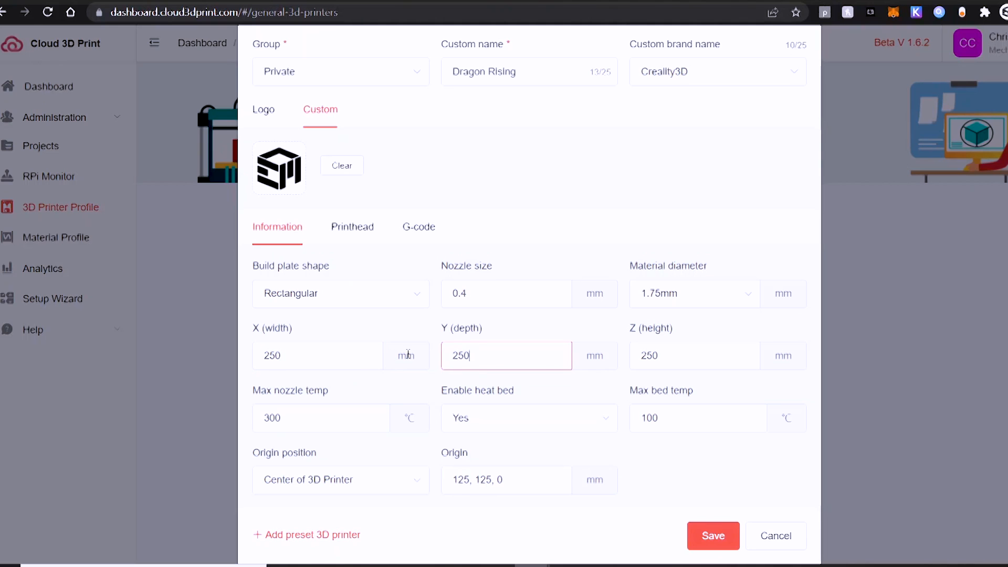
Set Z height 295, max nozzle 285 °C, max bed 130 °C, and origin at front-left corner
left_click(693, 360)
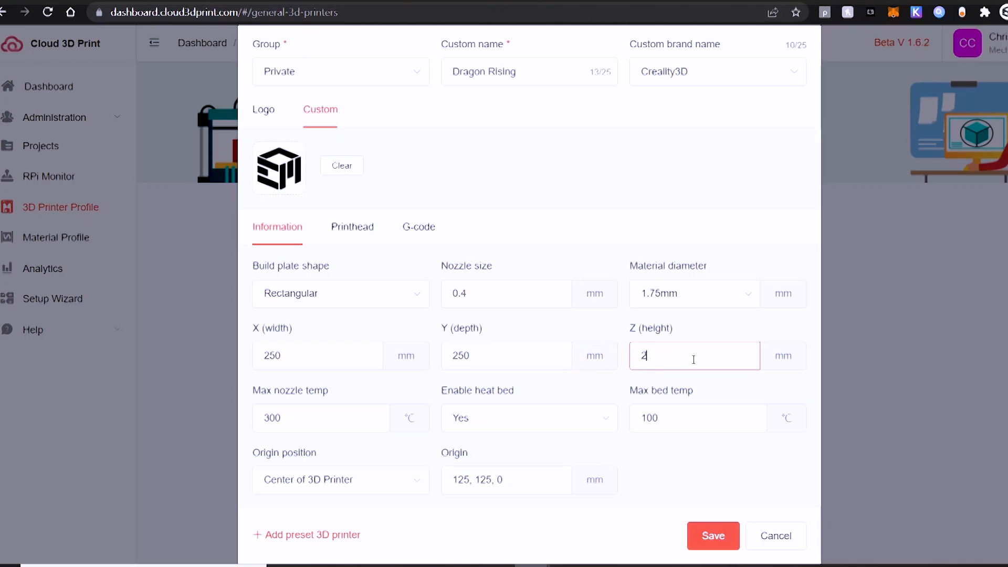
left_click(349, 411)
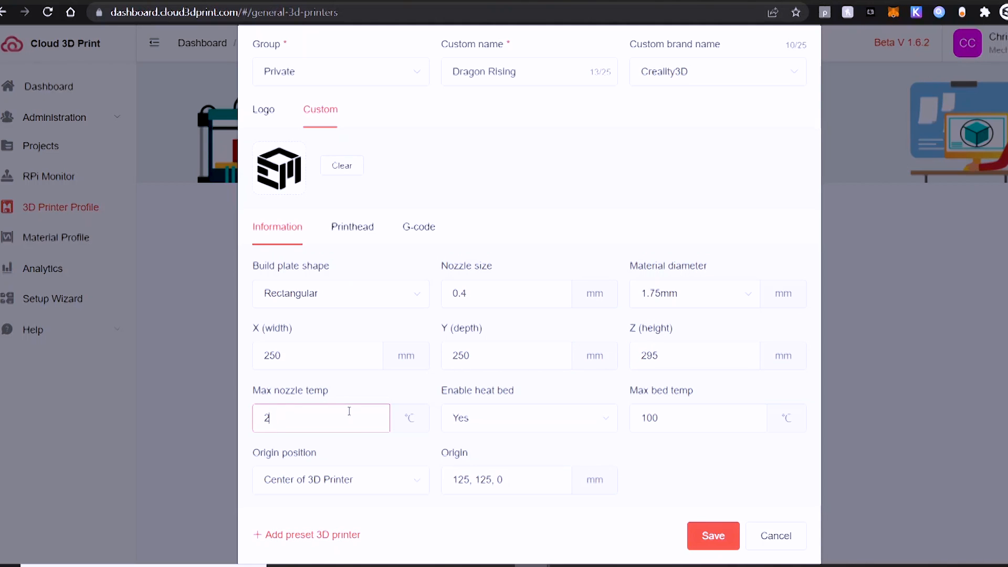
left_click(663, 421)
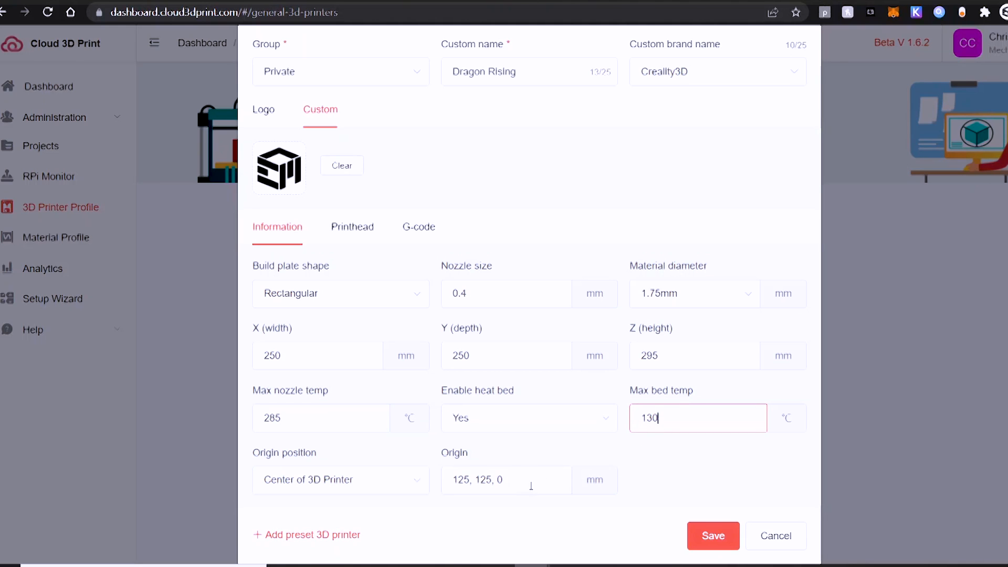
left_click(373, 486)
left_click(331, 439)
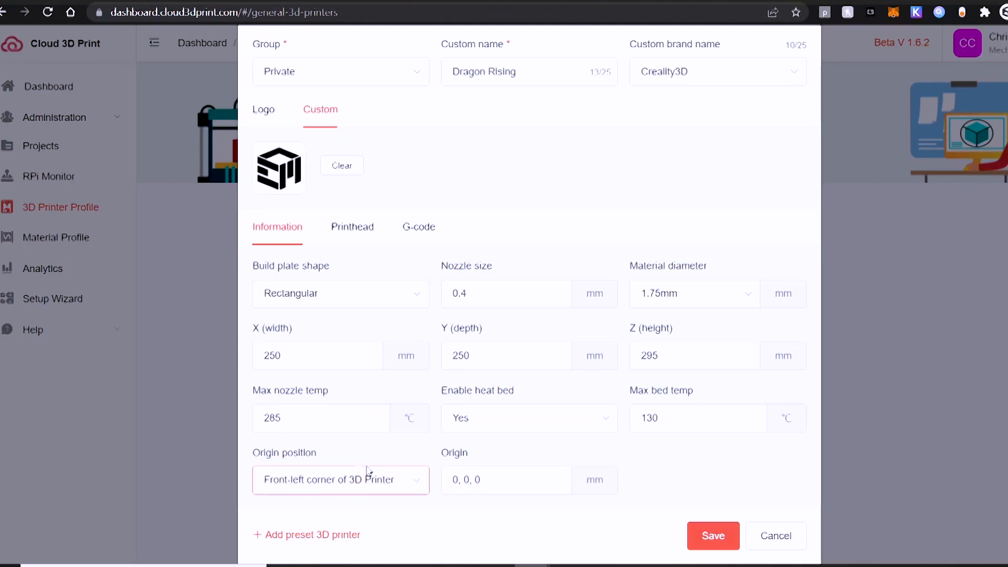
Set printhead X min -15, X max 15, Y min -15, Y max 15, and gantry height 25
left_click(363, 233)
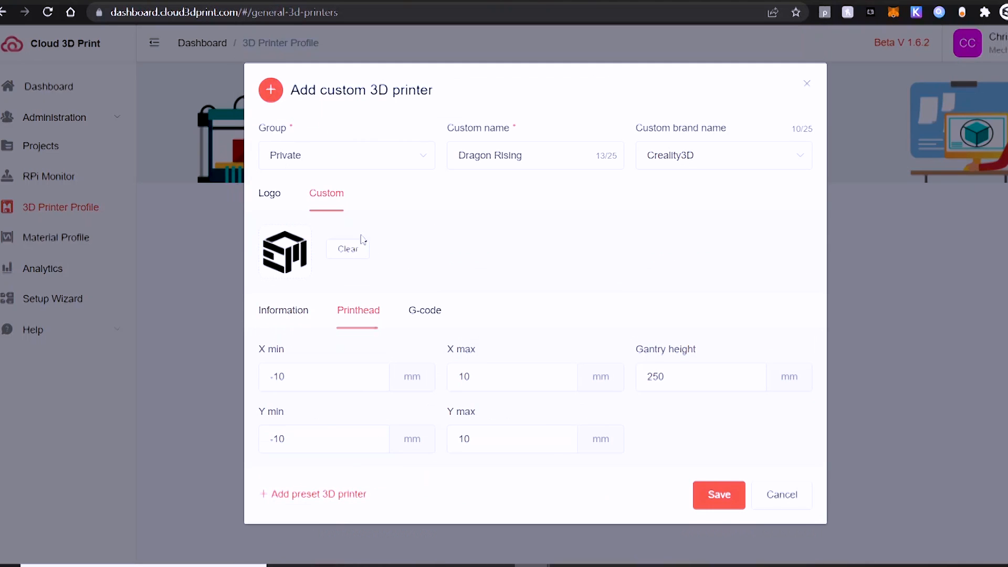
left_click(345, 369)
left_click(524, 374)
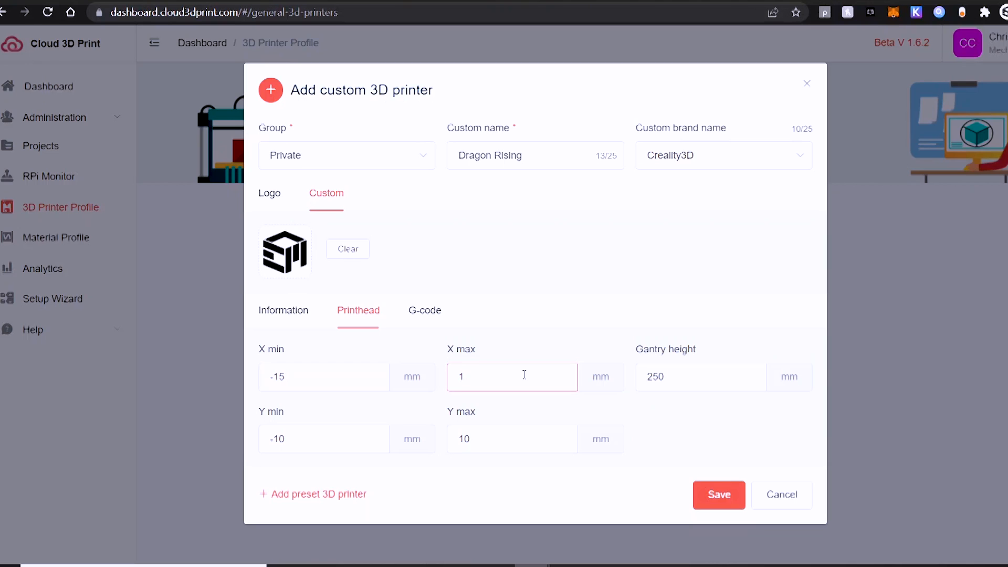
left_click(718, 384)
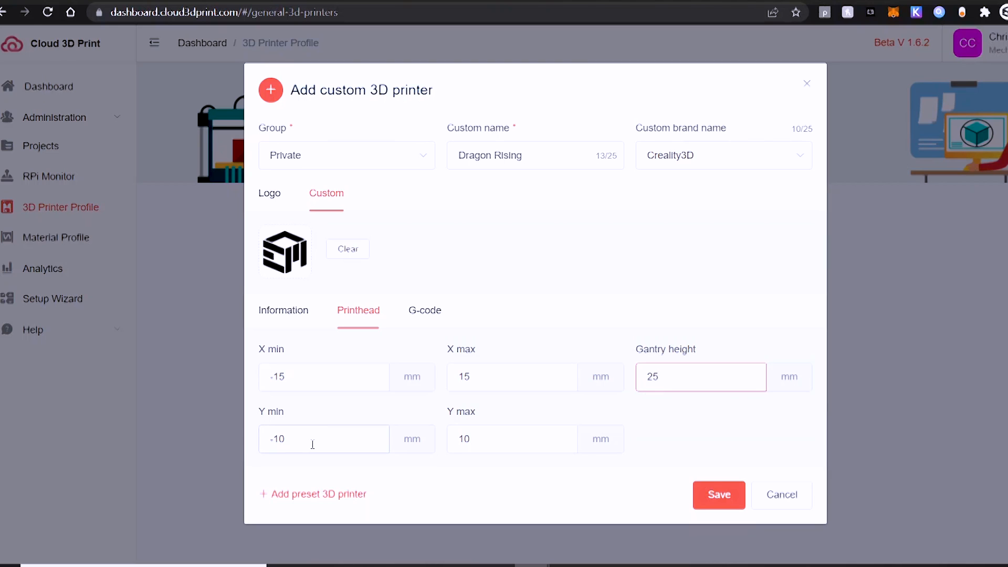
left_click(311, 441)
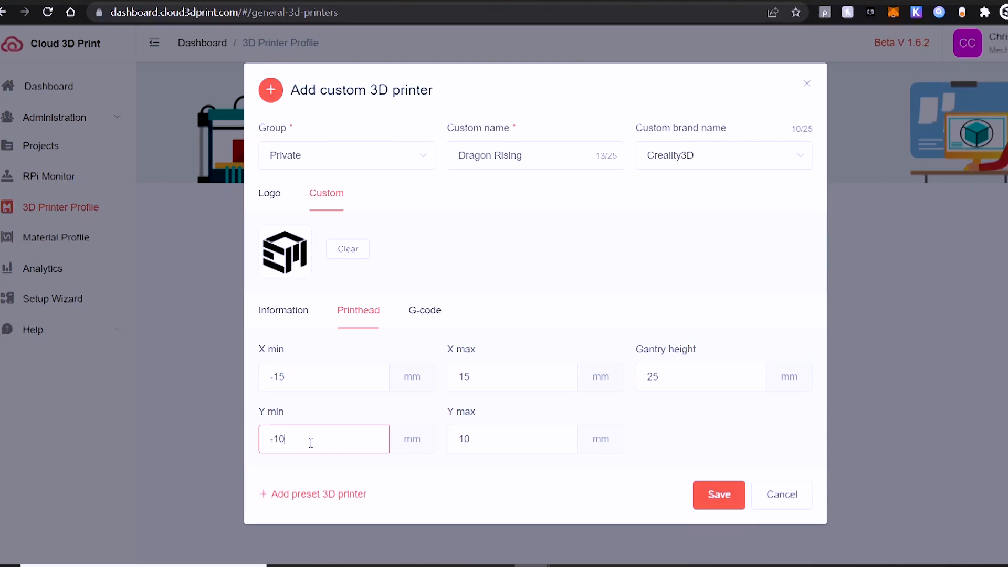
left_click(549, 440)
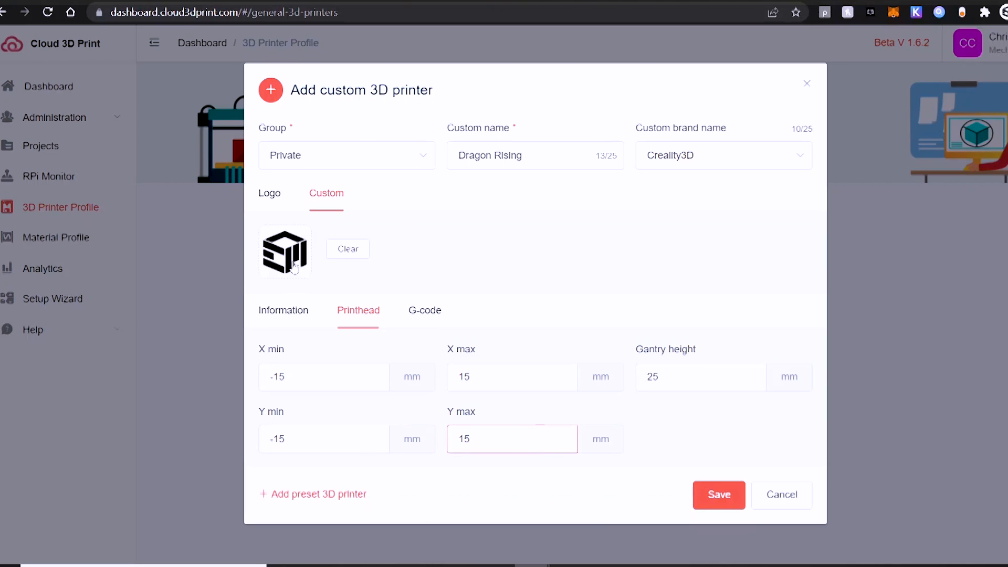
left_click(436, 313)
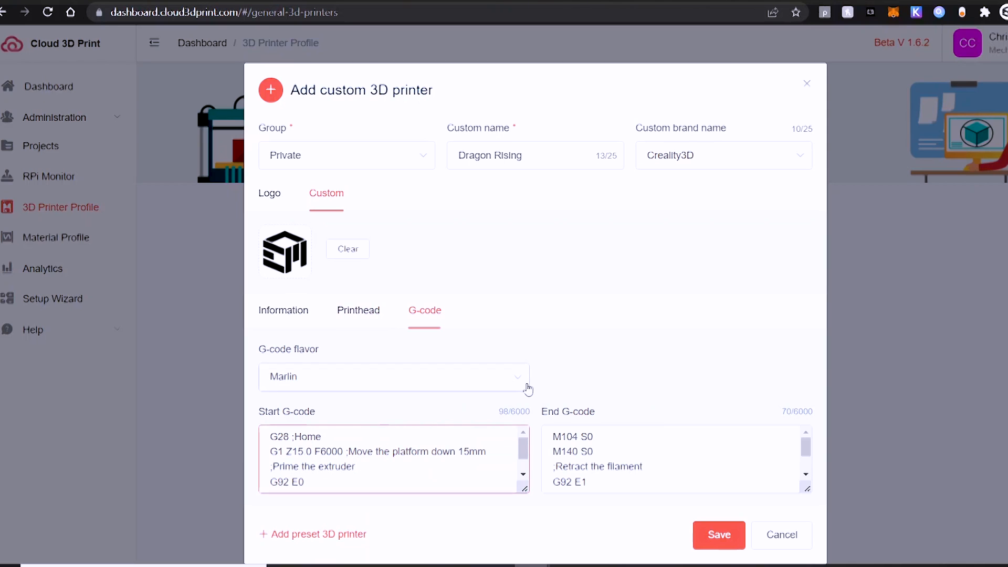
Choose the RepRap (Marlin/Sprinter) flavor and replace the Start G-code with the lines from Notepad
left_click(514, 389)
left_click(398, 260)
left_click(350, 453)
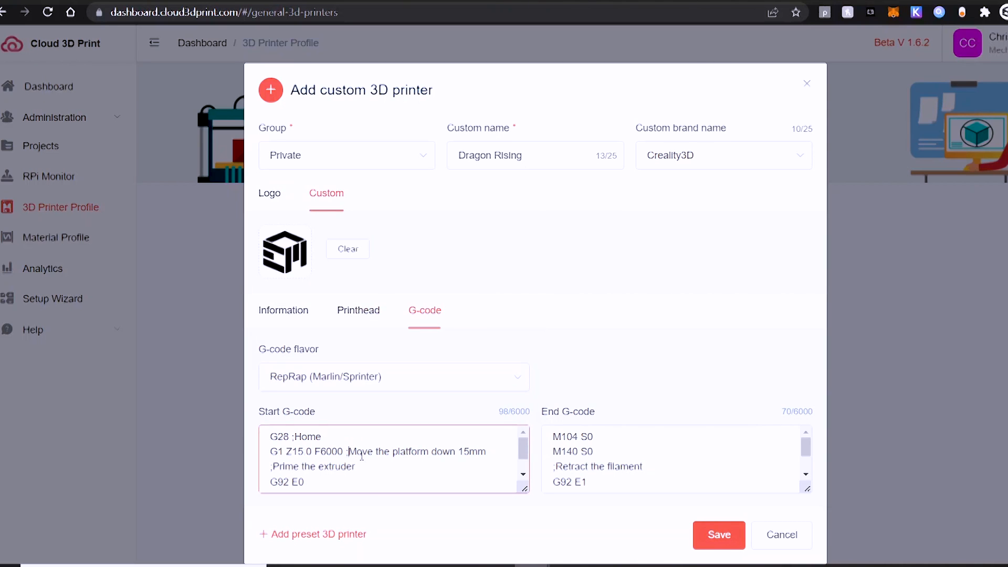
key("ctrl+a")
key("BackSpace")
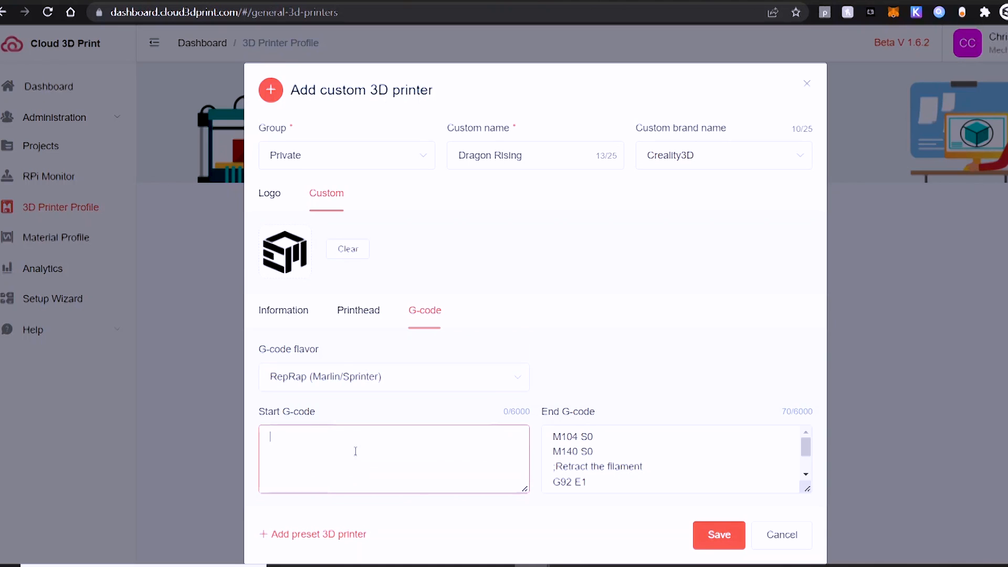
key("alt+Tab")
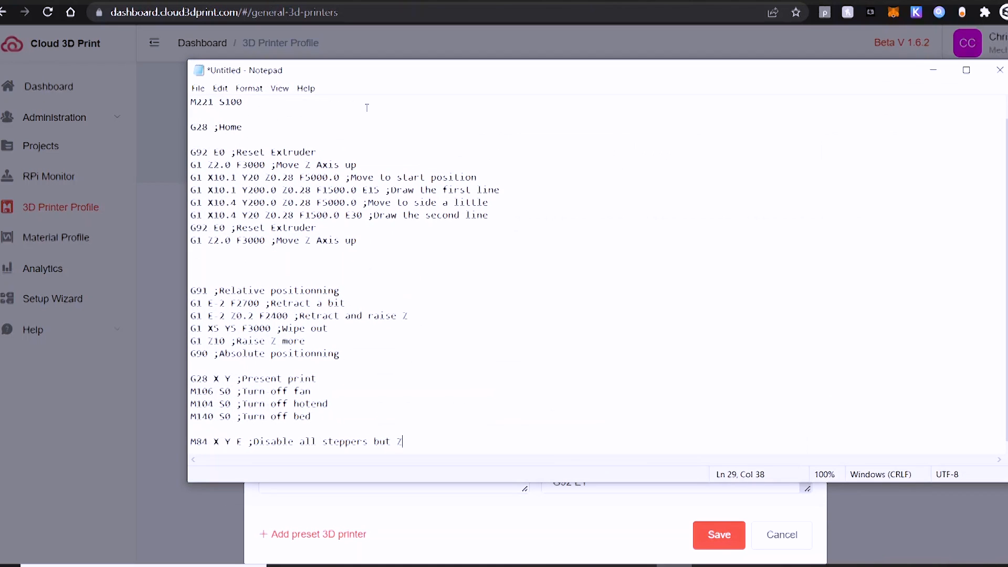
left_click_drag(378, 242, 168, 103)
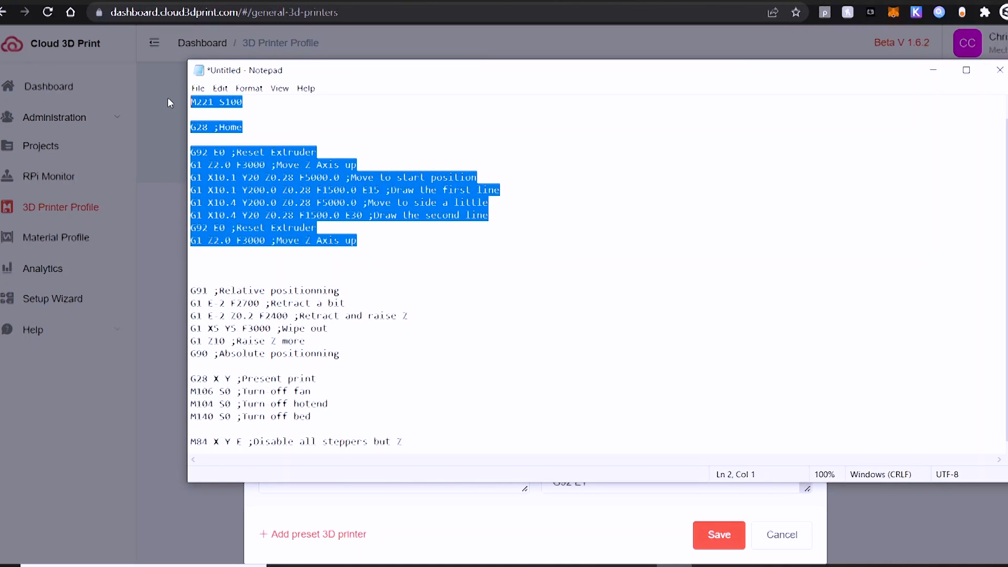
left_click(925, 78)
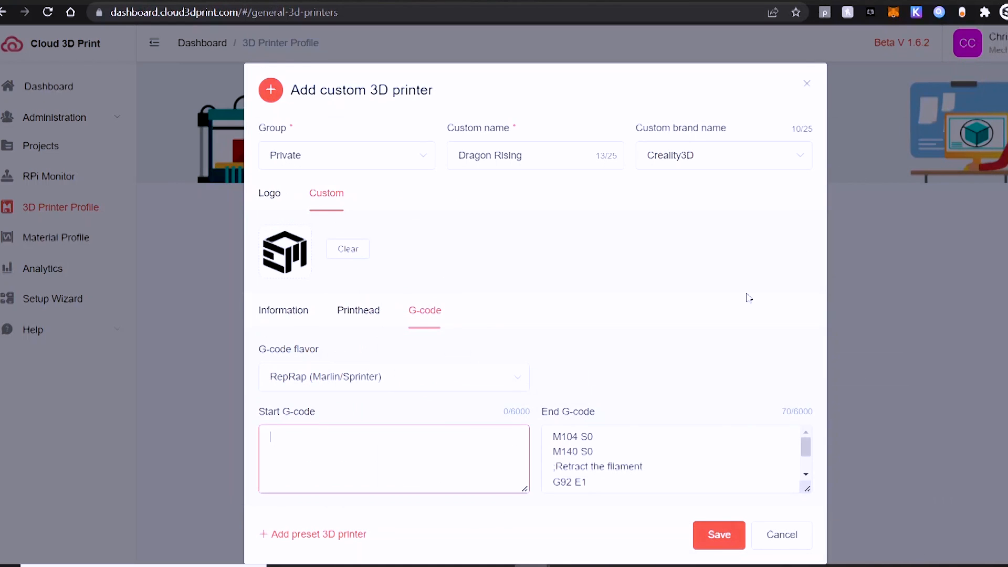
key("ctrl+v")
Replace the End G-code with the end-of-print lines from Notepad and save the Dragon Rising profile
left_click(630, 481)
key("ctrl+a")
key("BackSpace")
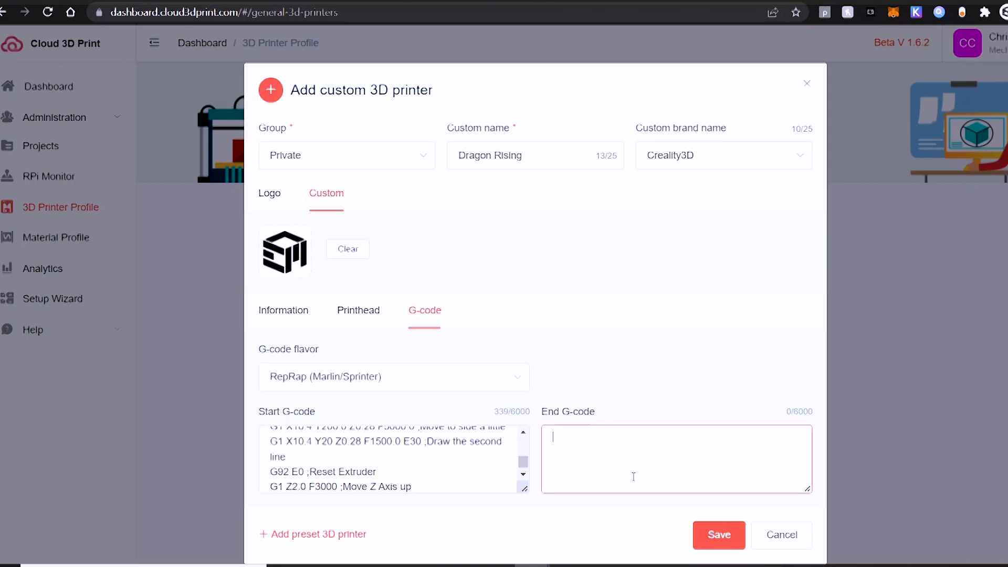
left_click(674, 566)
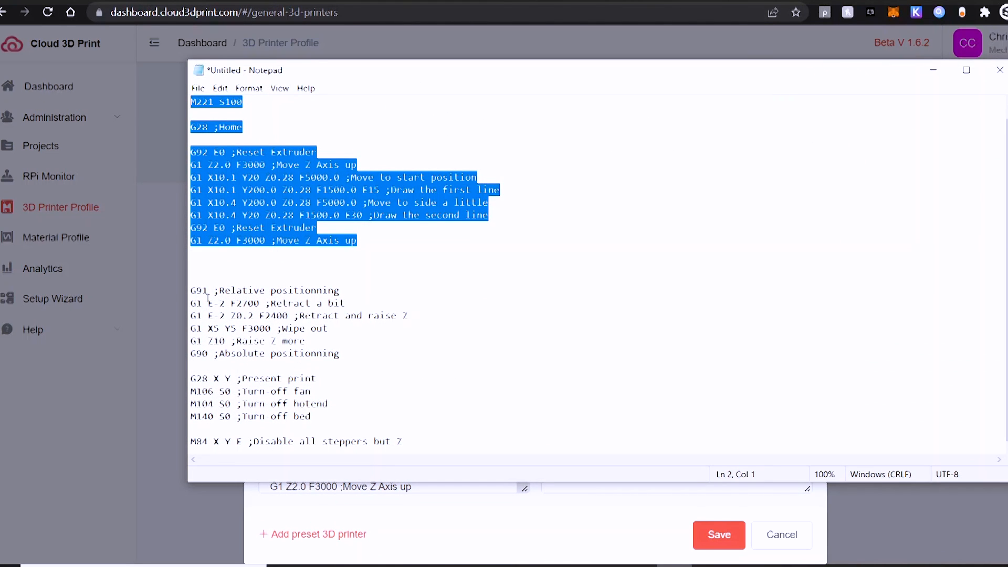
left_click_drag(191, 290, 419, 456)
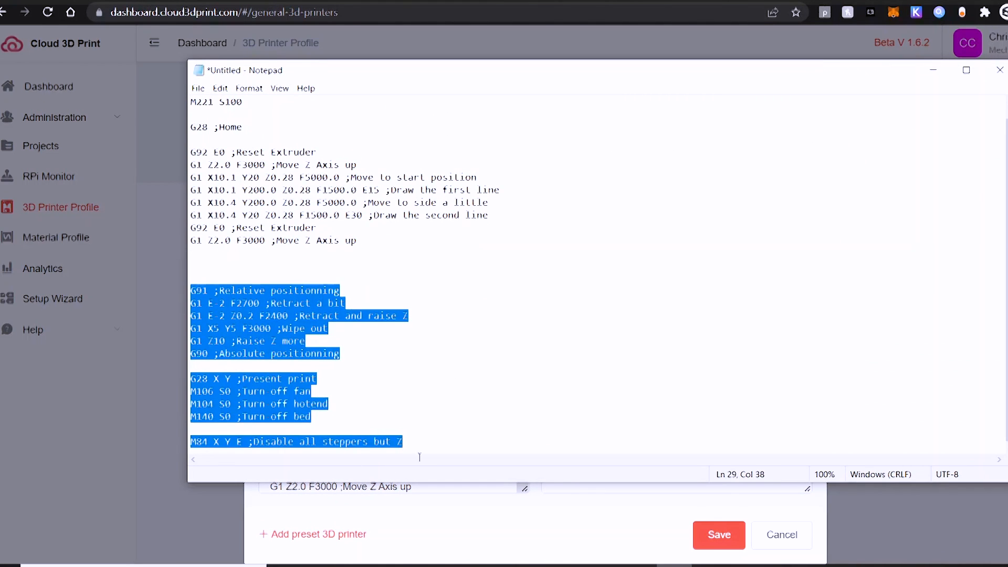
left_click(932, 71)
left_click(686, 450)
type("G91 ;Relative positionning G1 E-2 F2700 ;Retract a bit G1 E-2 Z0.2 F2400 ;Retract and raise Z G1 X5 Y5 F3000 ;Wipe out G1 Z10 ;Raise Z more G90 ;Absolute positionning  G28 X Y ;Present print M106 S0 ;Turn-off fan M104 S0 ;Turn-off hotend M140 S0 ;Turn-off bed  M84 X Y E ;Disable all steppers but Z")
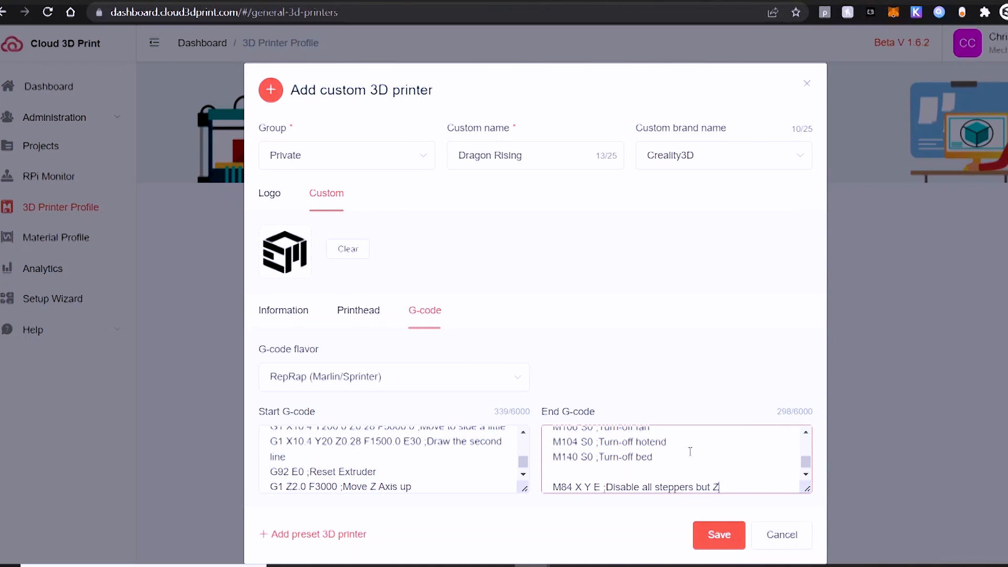
left_click(711, 535)
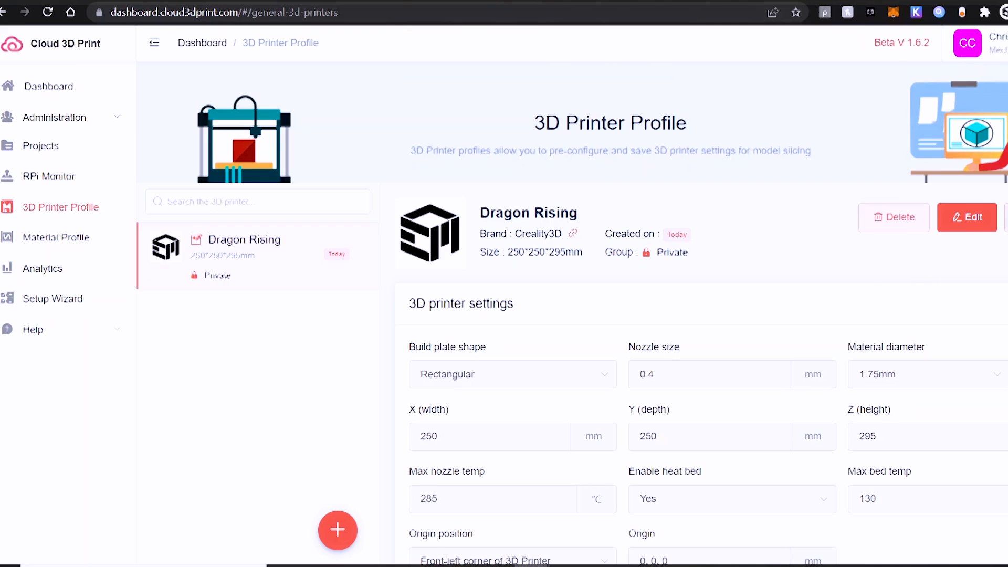
scroll(703, 378, "down", 6)
scroll(704, 378, "down", 5)
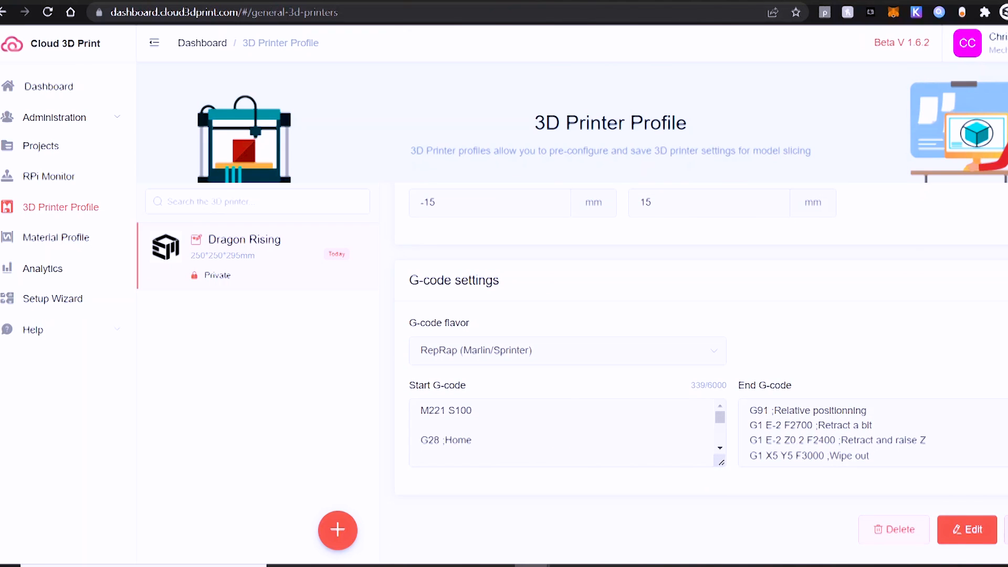
scroll(703, 378, "up", 10)
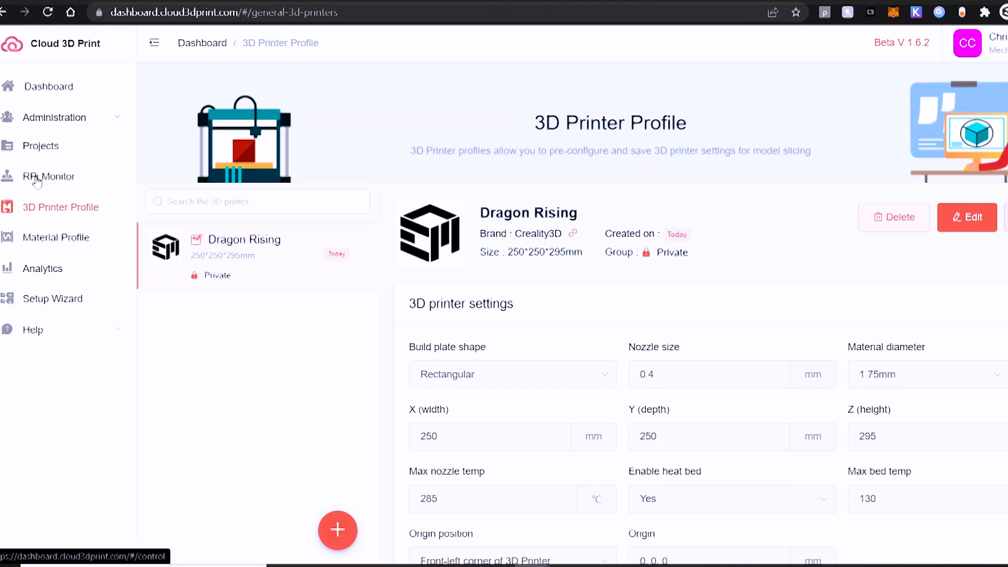
Open the RPi Monitor Setup Wizard, skip to printer setup, and enter IP 192.168.1.116
left_click(37, 178)
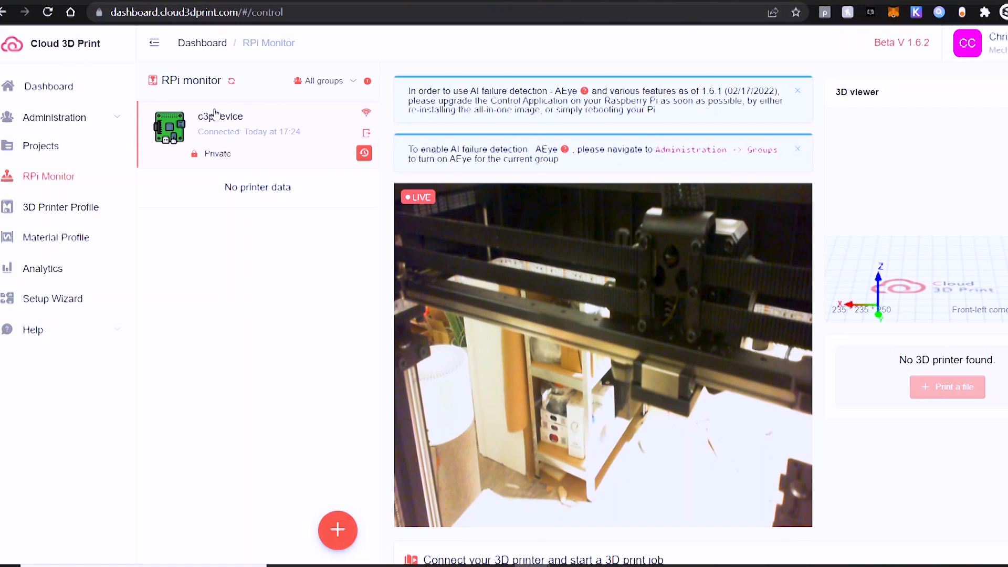
left_click(55, 300)
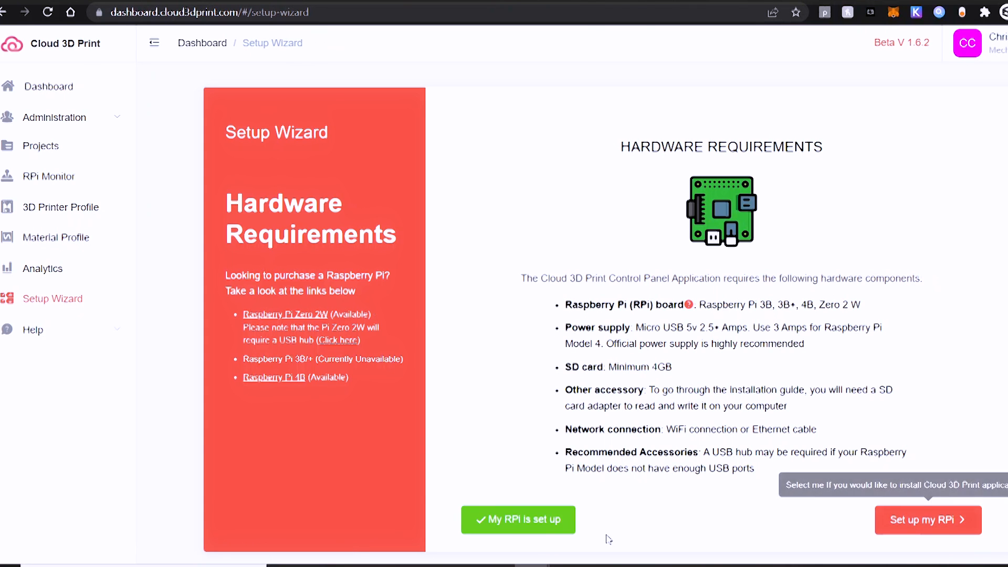
left_click(546, 523)
left_click(626, 419)
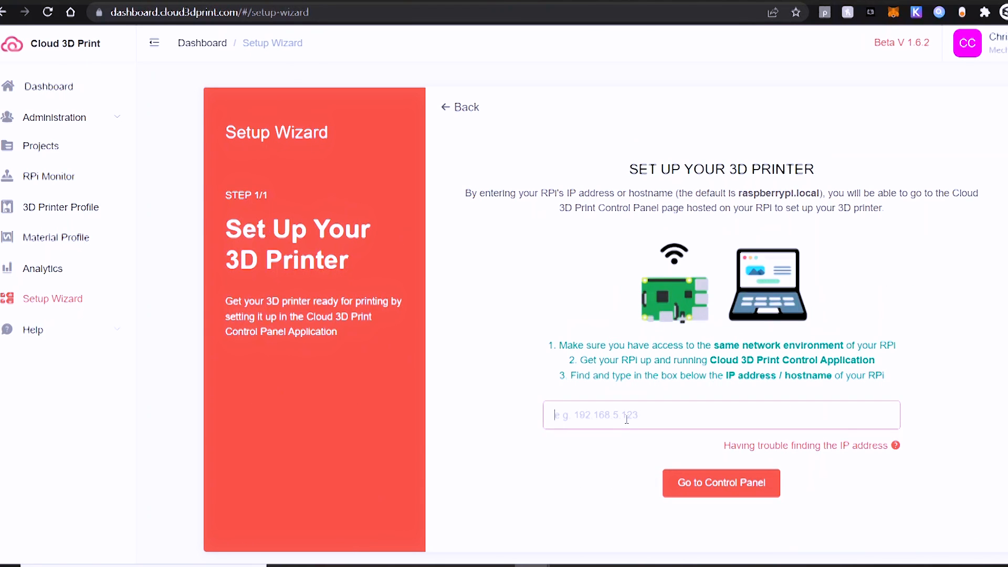
type("192.168")
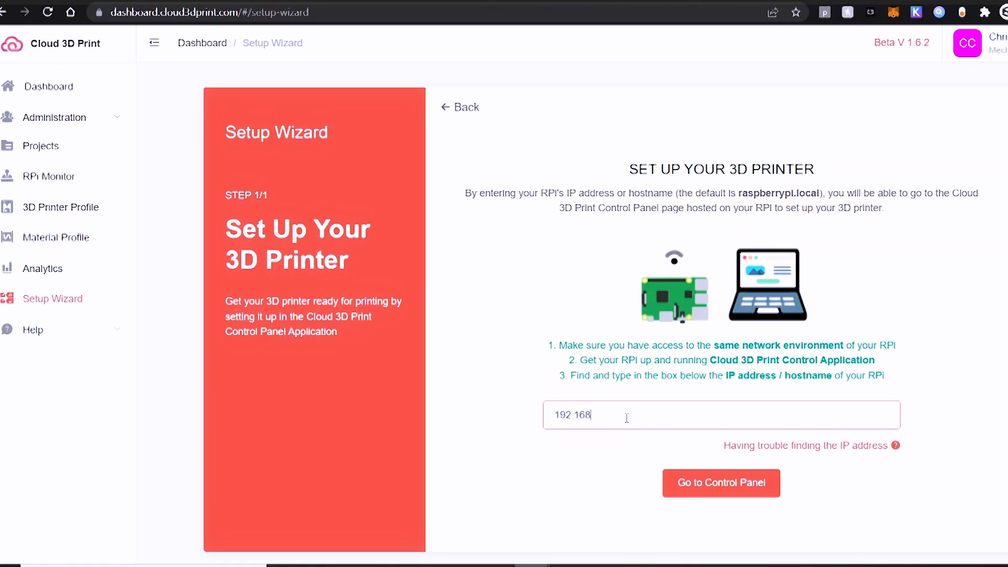
type(".1.116")
Add a nicknamed Dragon Rising model printer to c3pdevice's Control Panel and open its Connect dialog
left_click(695, 486)
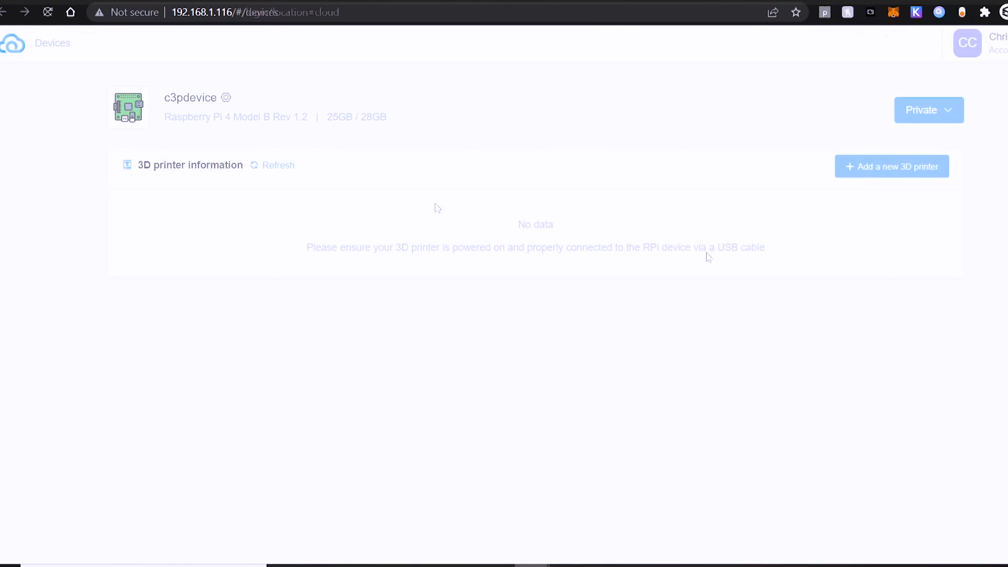
left_click(866, 168)
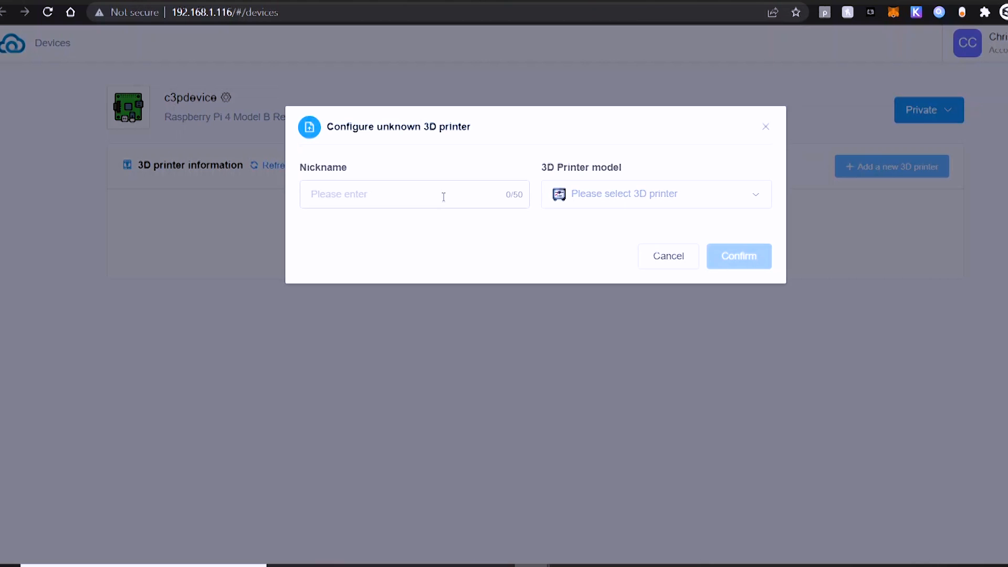
left_click(643, 197)
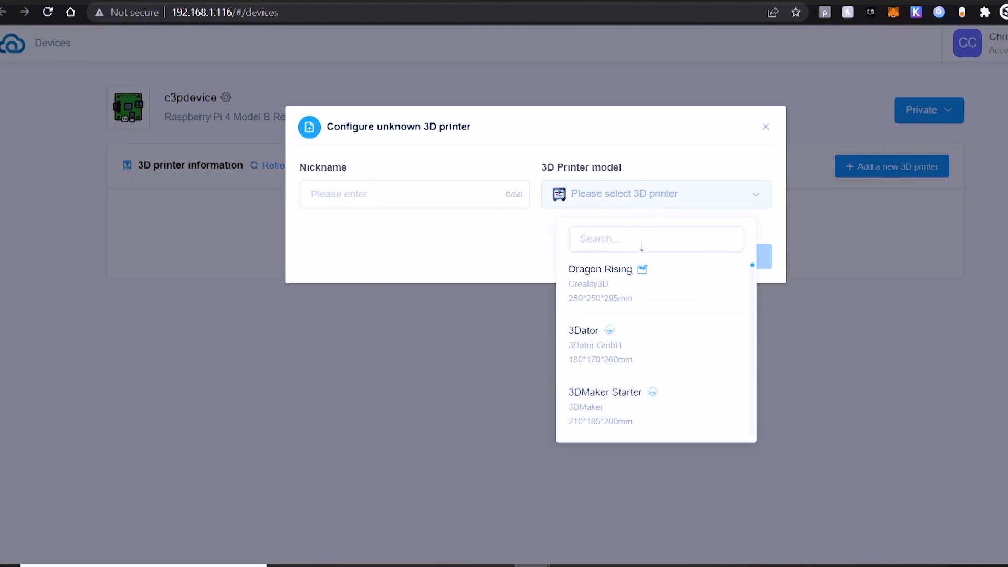
left_click(603, 272)
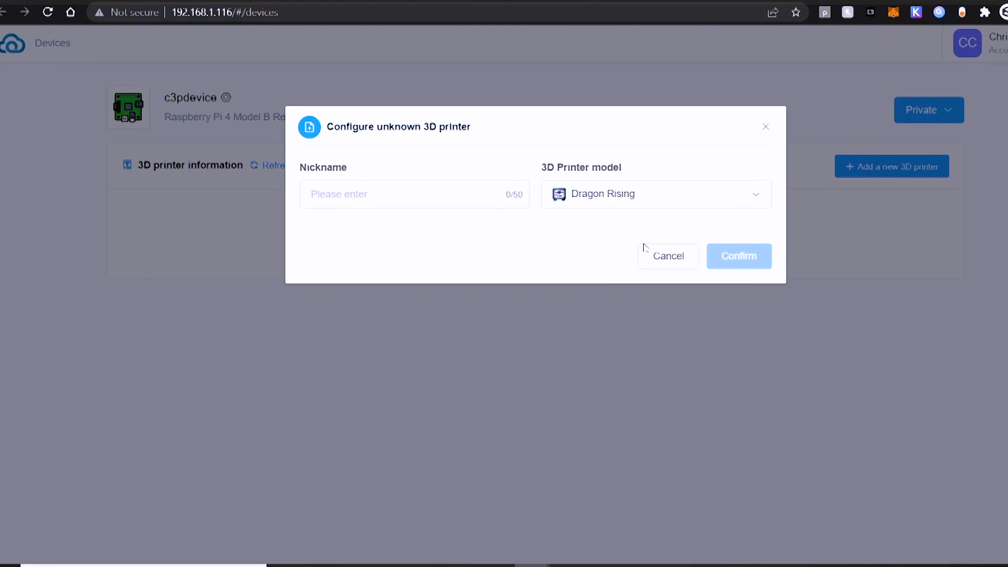
left_click(395, 192)
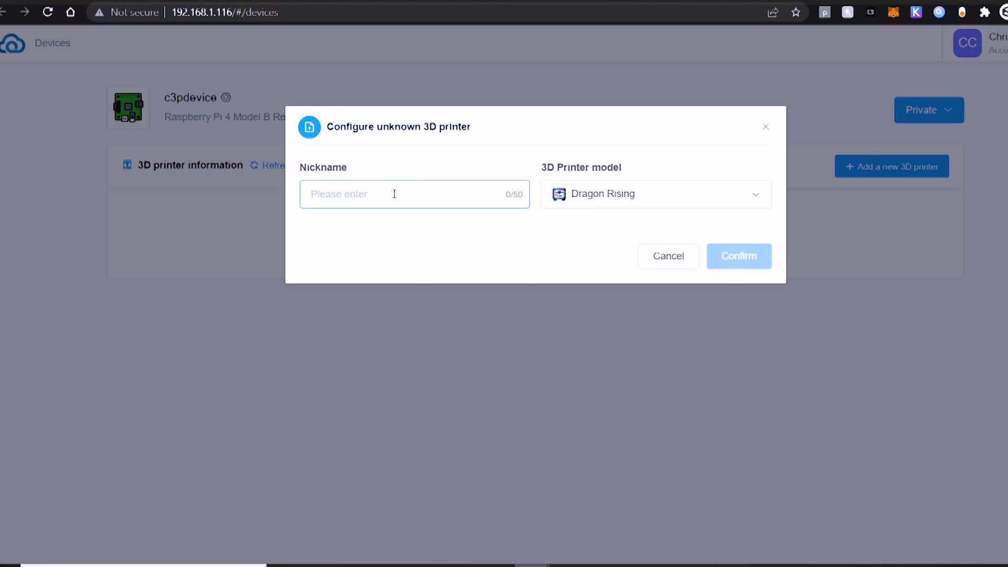
type("Dragon Rising")
left_click(732, 257)
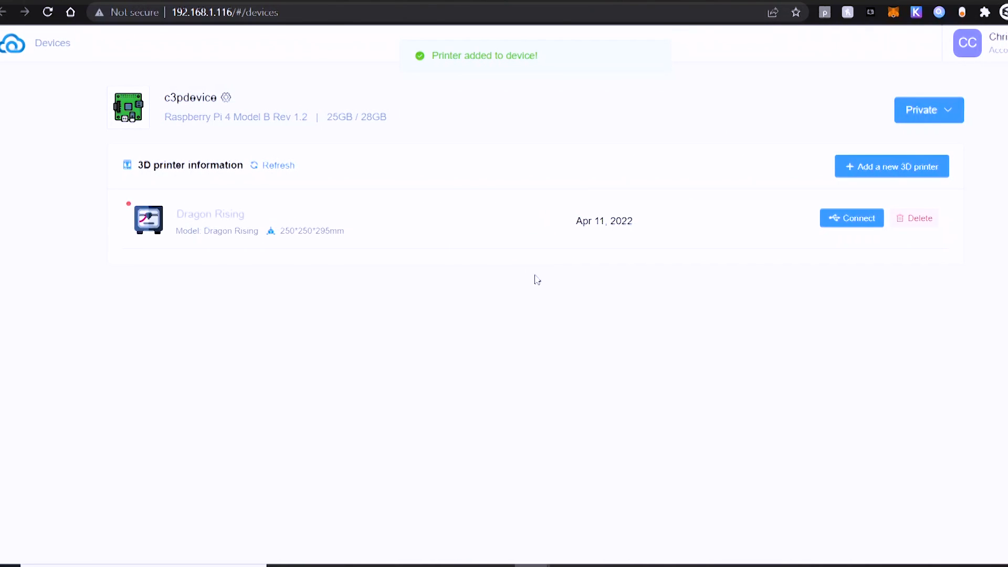
left_click(855, 225)
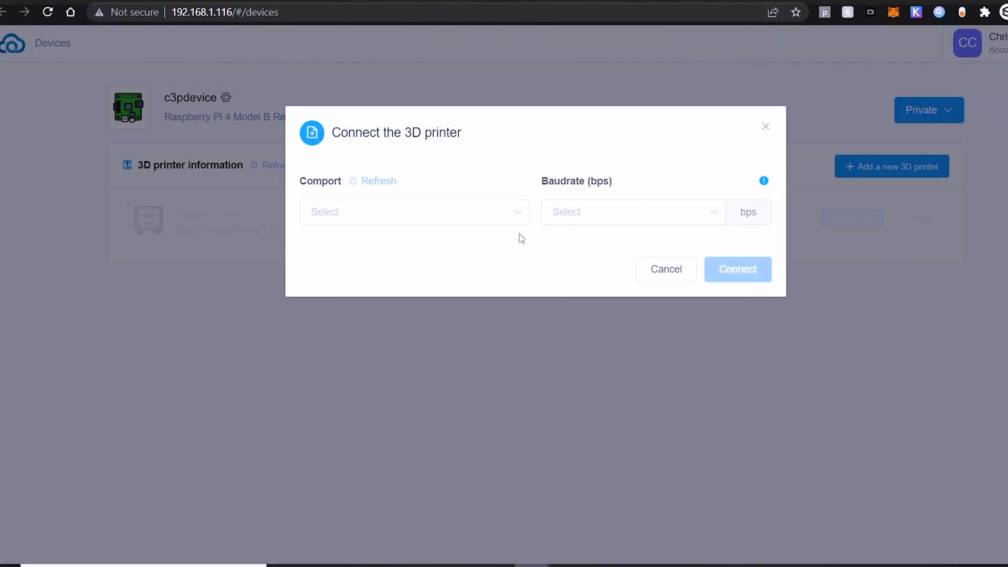
Connect Dragon Rising on ttyUSB0 at 115200 baud, then go back to the cloud dashboard tab
left_click(521, 221)
left_click(407, 250)
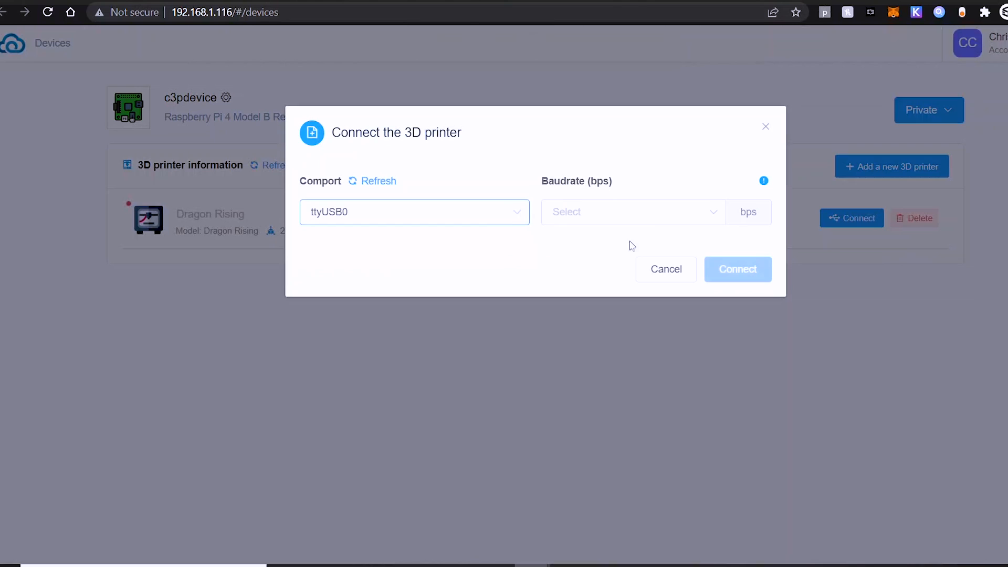
left_click(657, 222)
left_click(610, 397)
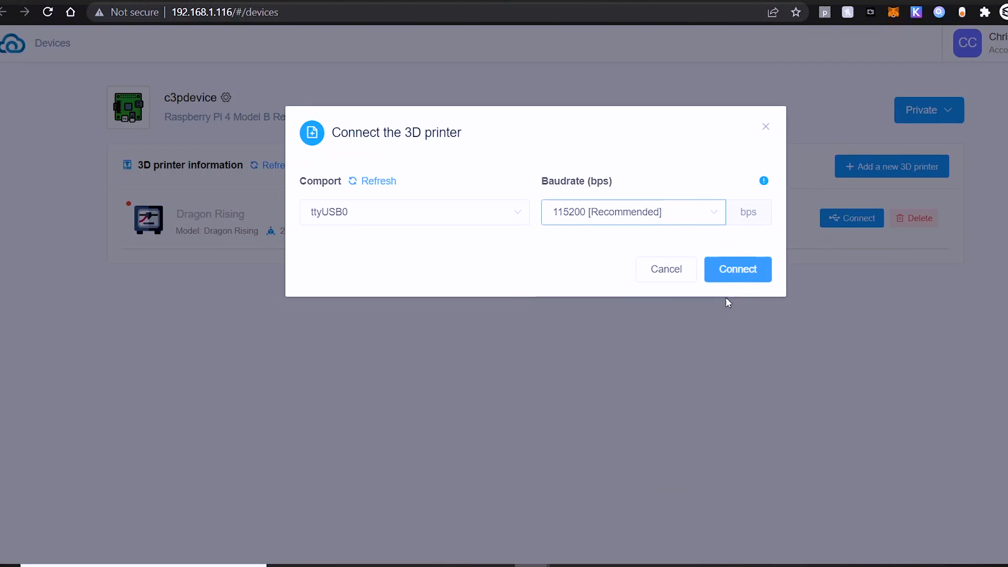
left_click(736, 270)
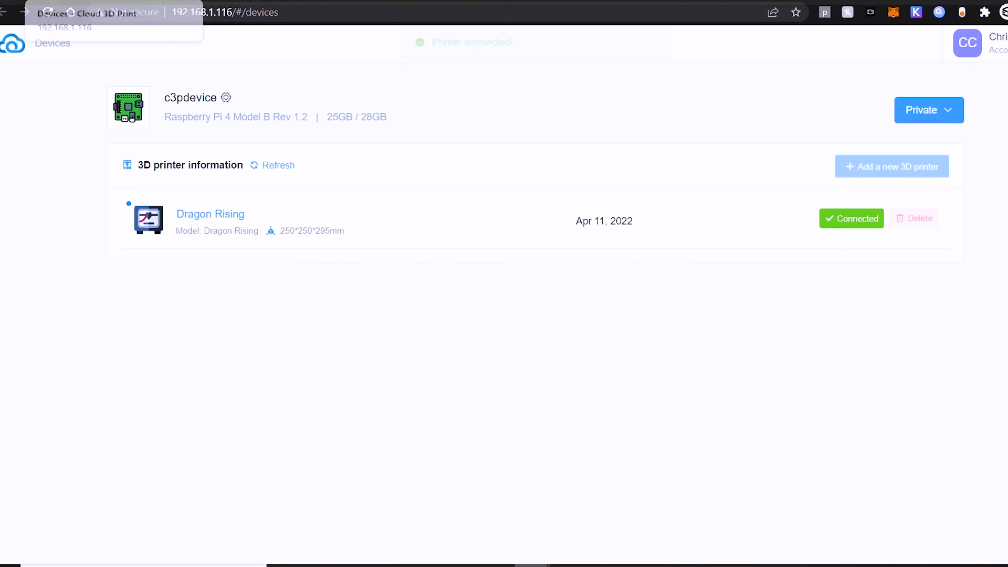
left_click(58, 1)
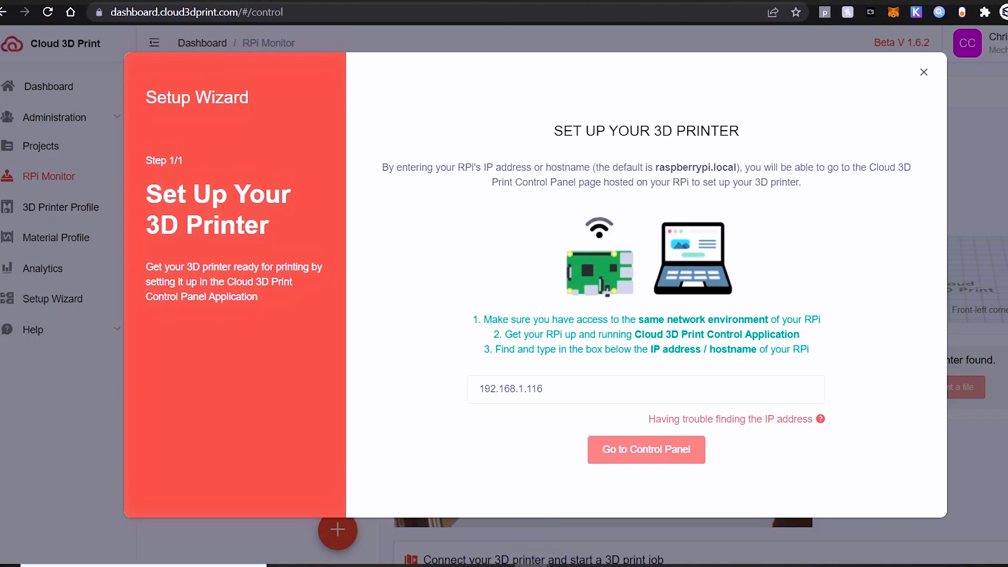
Dismiss the Setup Wizard and open the Dragon Rising printer's monitor from the Dashboard
left_click(924, 72)
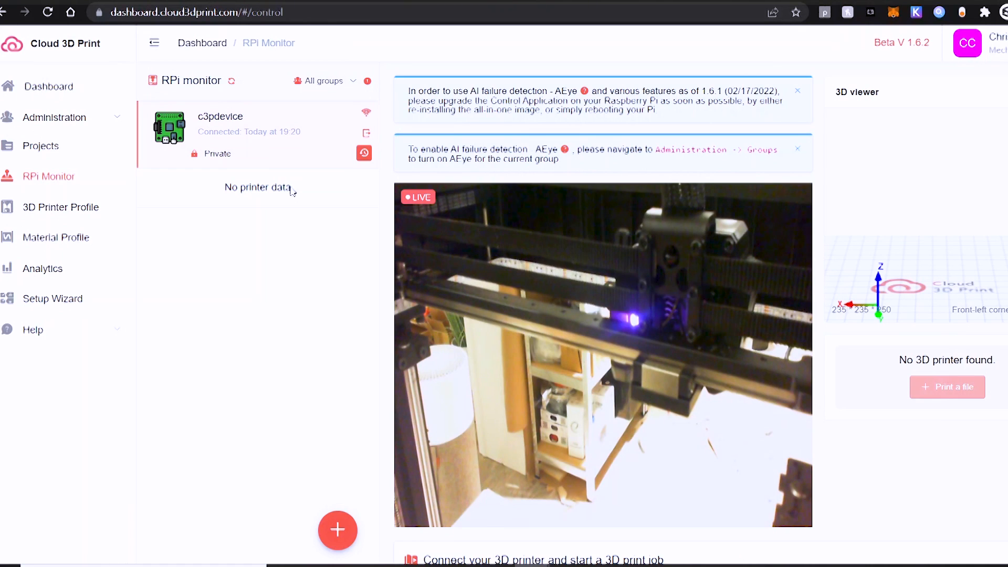
left_click(46, 87)
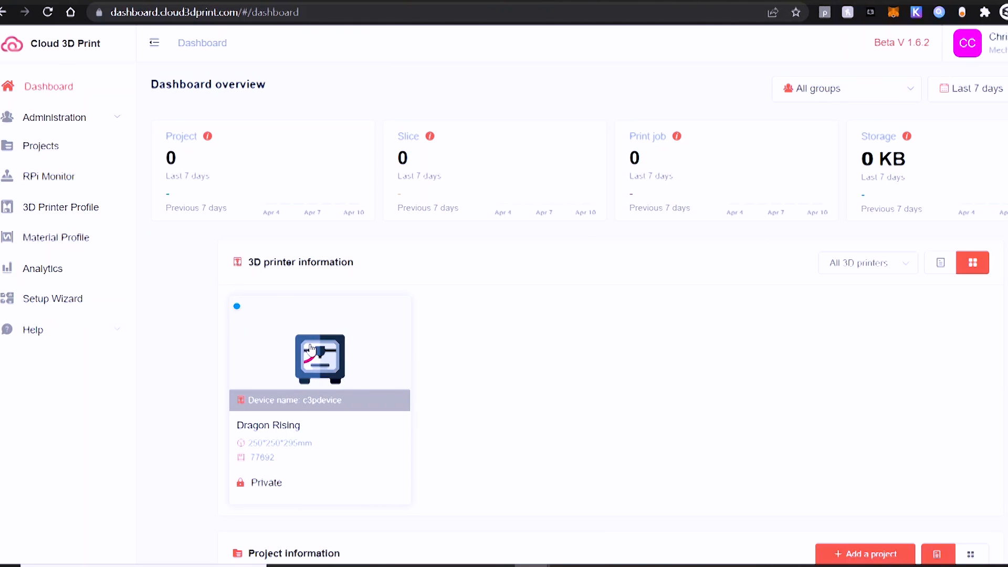
left_click(311, 348)
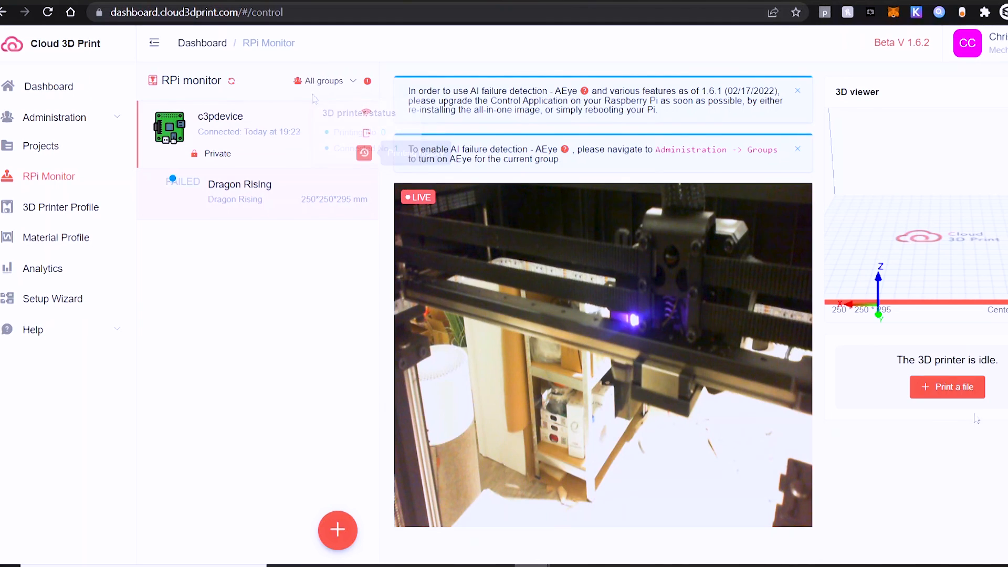
Look over the Print a file panel's printer and project options, then open Projects
left_click(948, 387)
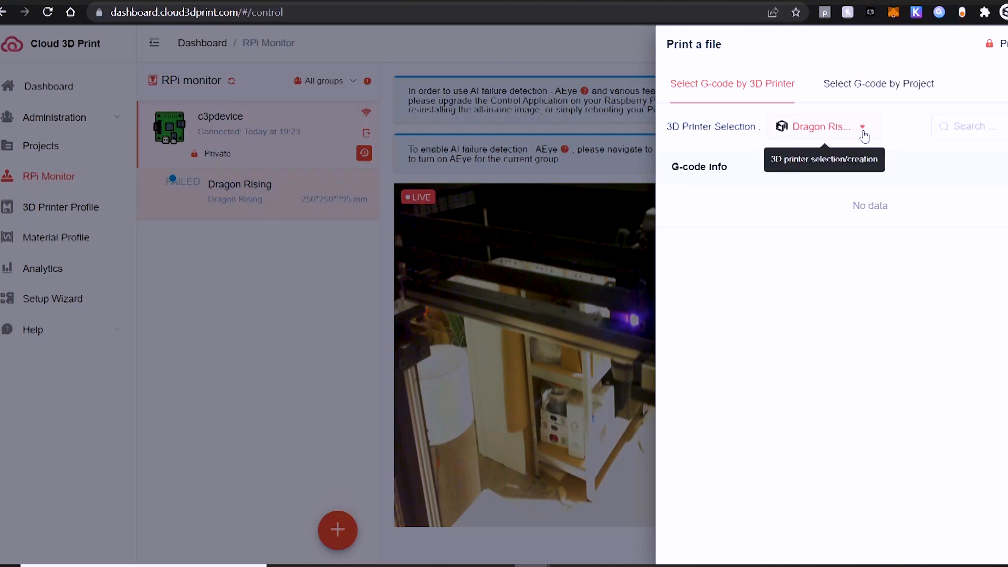
left_click(861, 127)
left_click(900, 130)
left_click(891, 91)
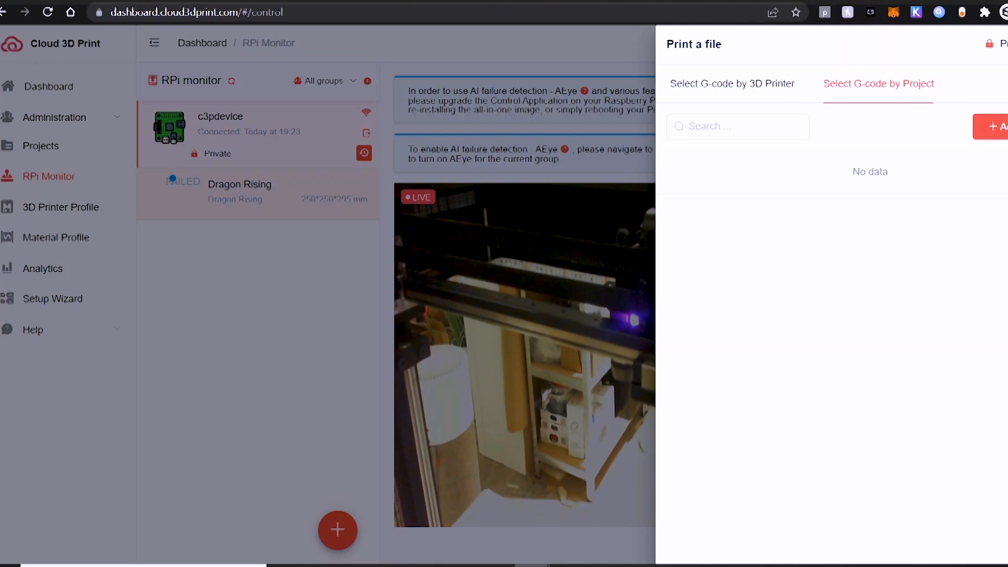
left_click(171, 312)
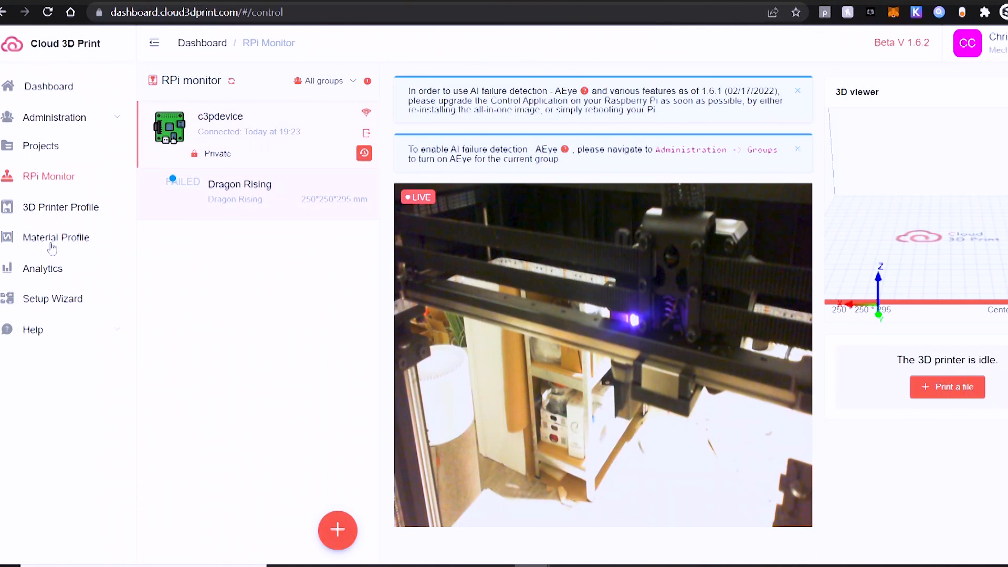
left_click(41, 146)
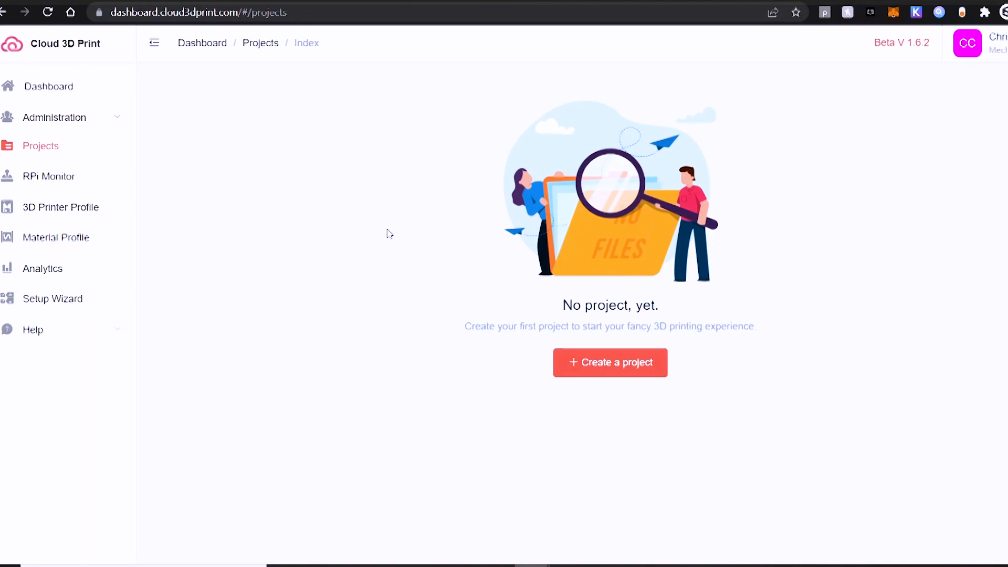
Start a new project and browse to Desktop > 3D Prints > Ender 7 > Wheel Tool for a model
left_click(588, 368)
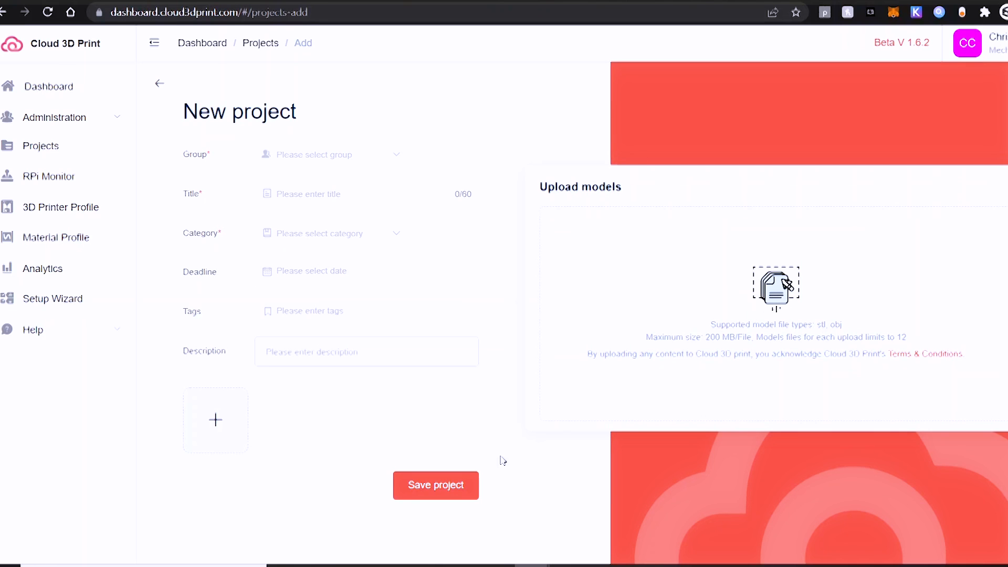
left_click(754, 303)
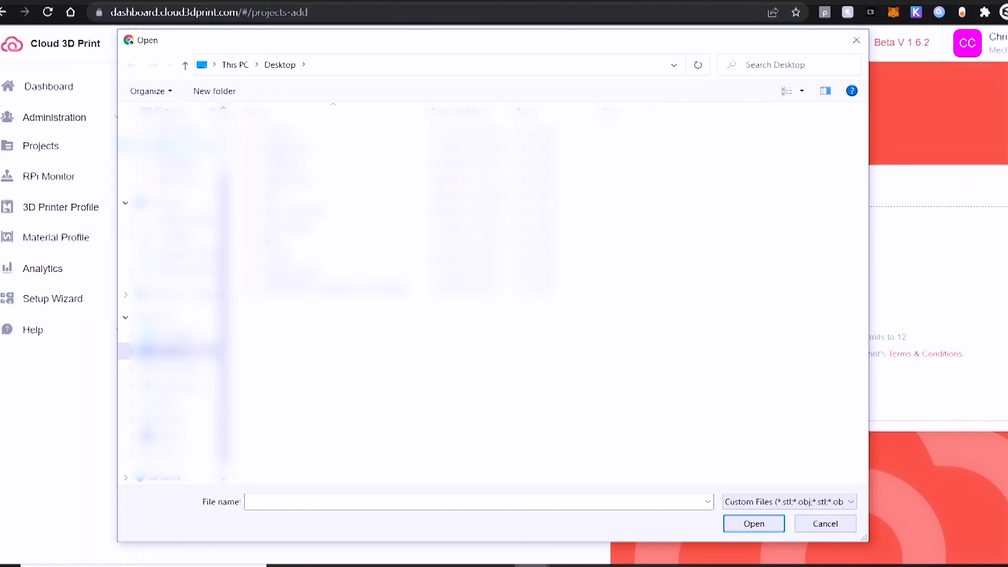
scroll(173, 315, "up", 3)
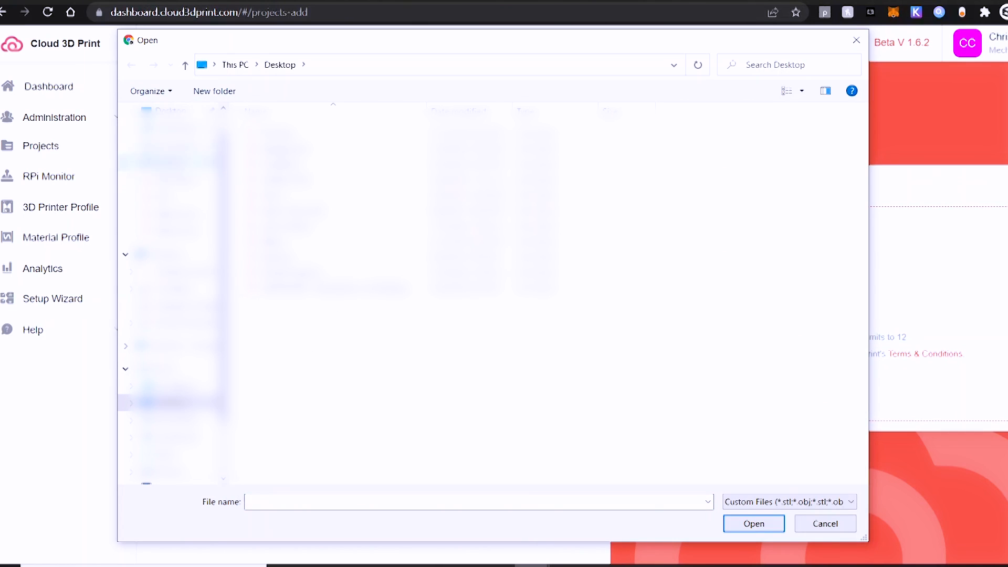
left_click(168, 111)
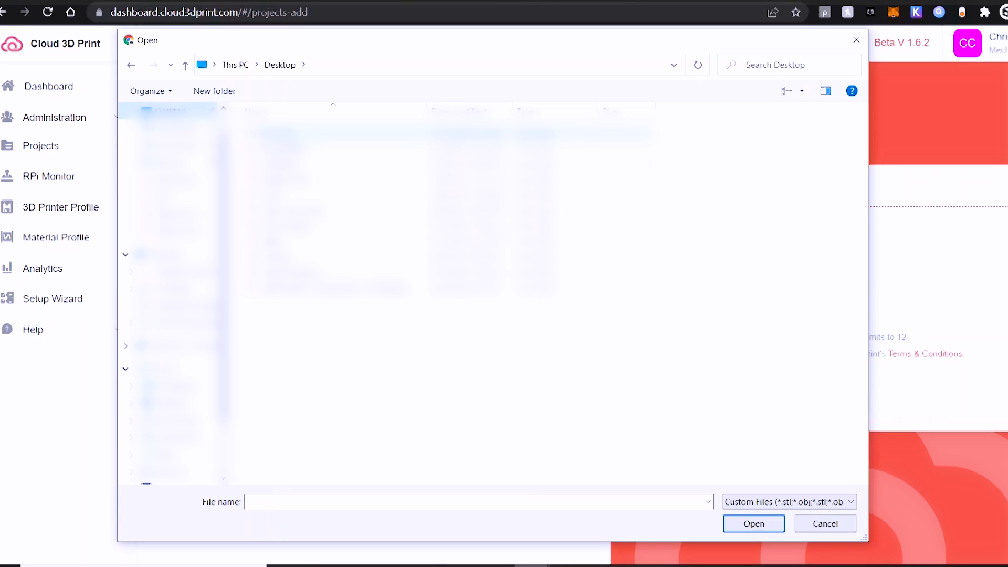
double_click(278, 133)
scroll(488, 294, "down", 3)
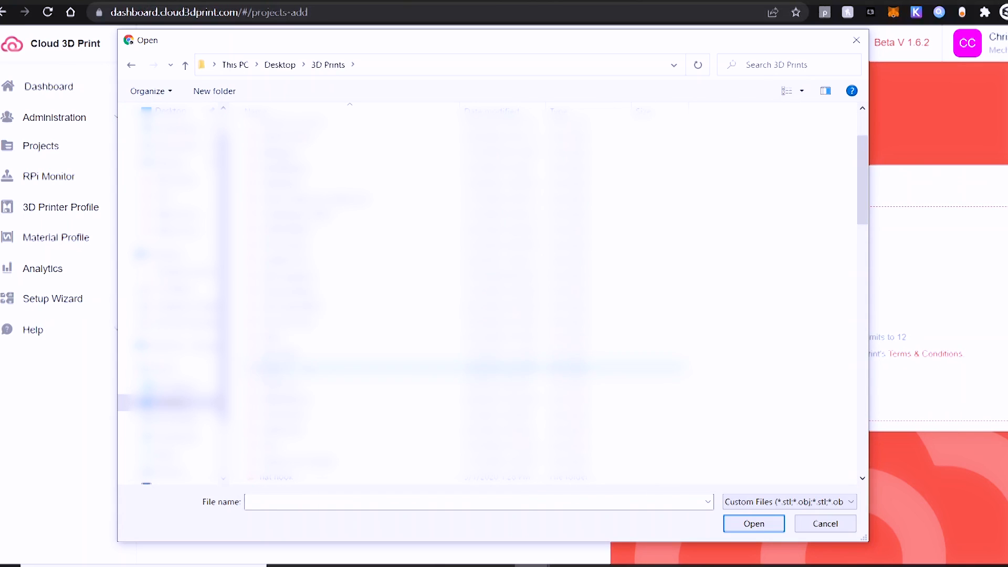
double_click(314, 367)
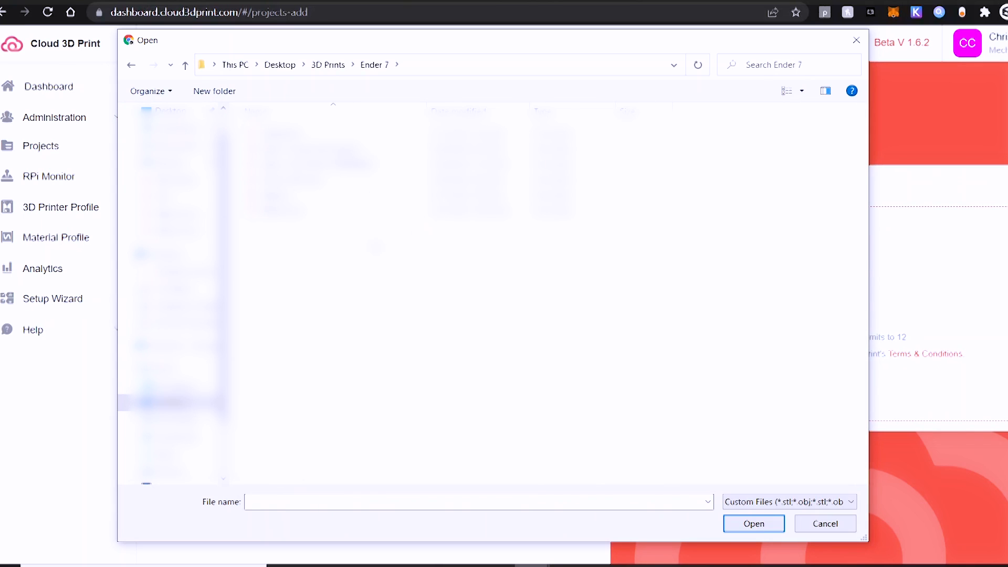
double_click(315, 210)
Show all file types and try uploading Mount_195C_PLA.gcode as the model
left_click(762, 503)
left_click(760, 523)
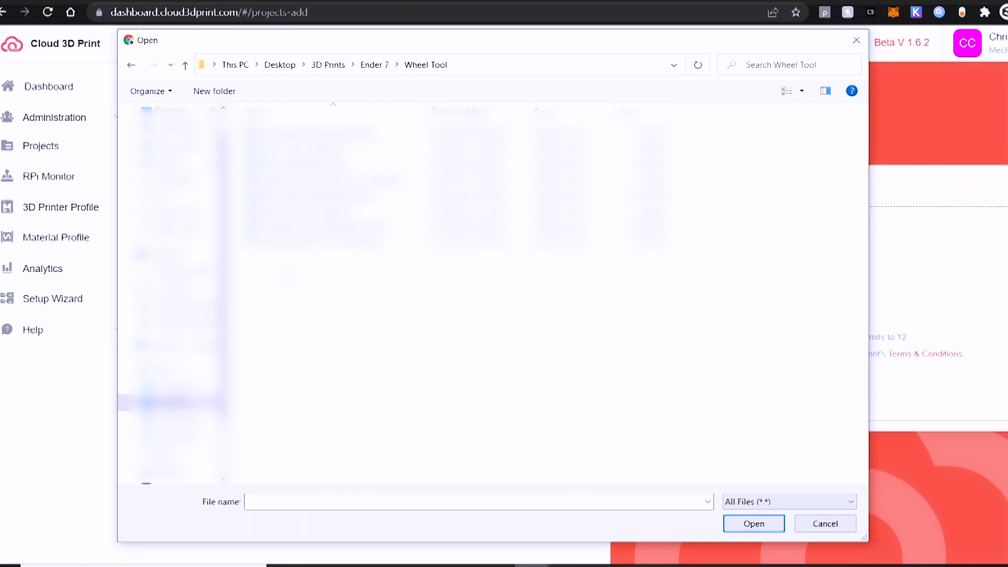
mouse_move(230, 274)
left_mouse_down()
mouse_move(172, 275)
mouse_move(236, 275)
left_mouse_up()
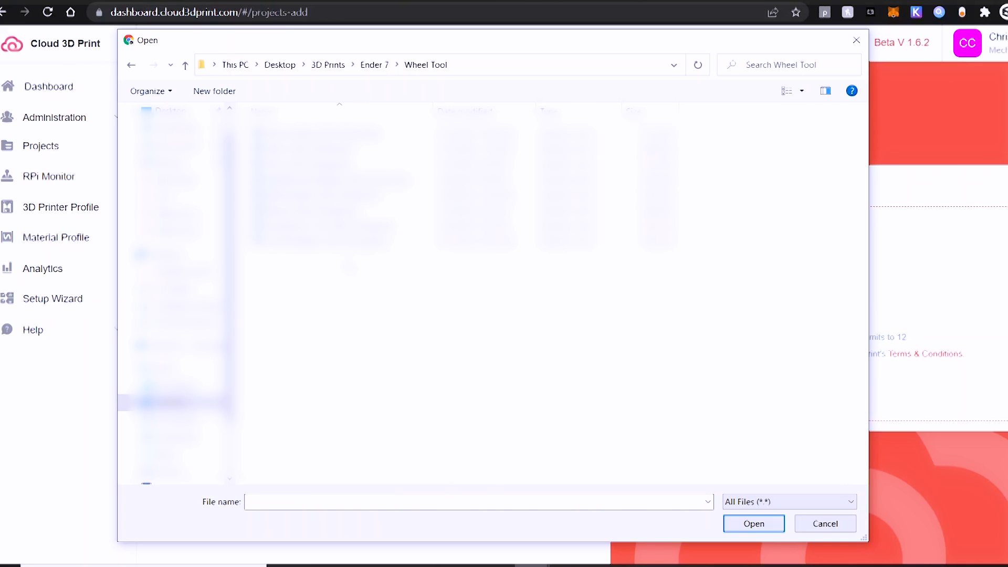
left_click(315, 211)
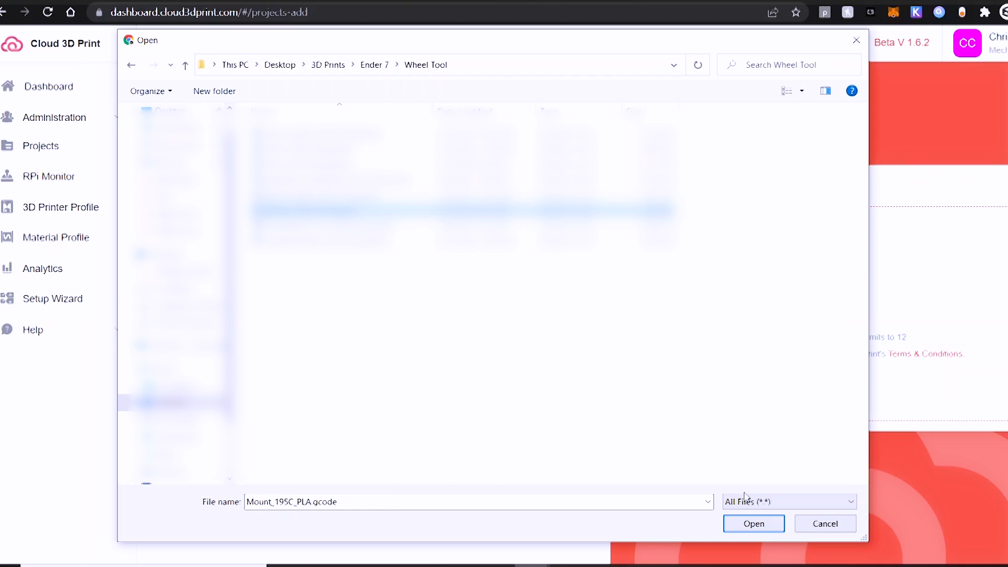
left_click(753, 524)
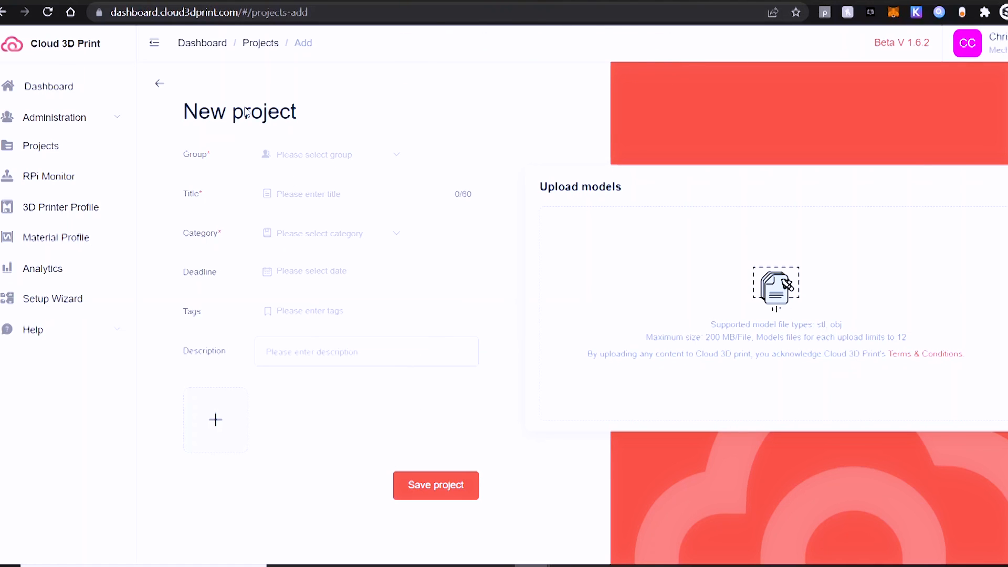
Put the new project in the Private group and title it 'Wheel Tool'
left_click_drag(246, 112, 320, 166)
left_click(322, 164)
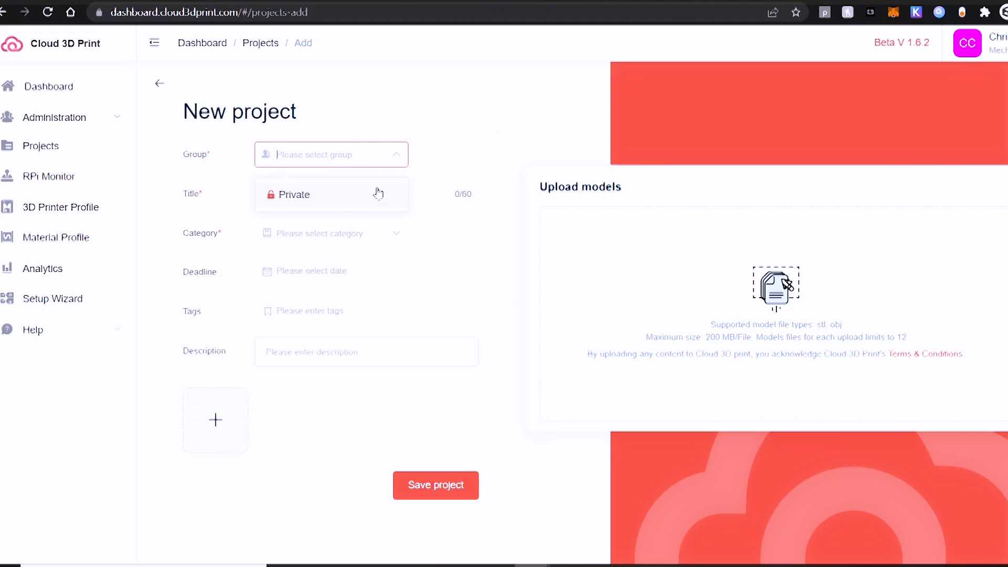
left_click(312, 202)
left_click(353, 195)
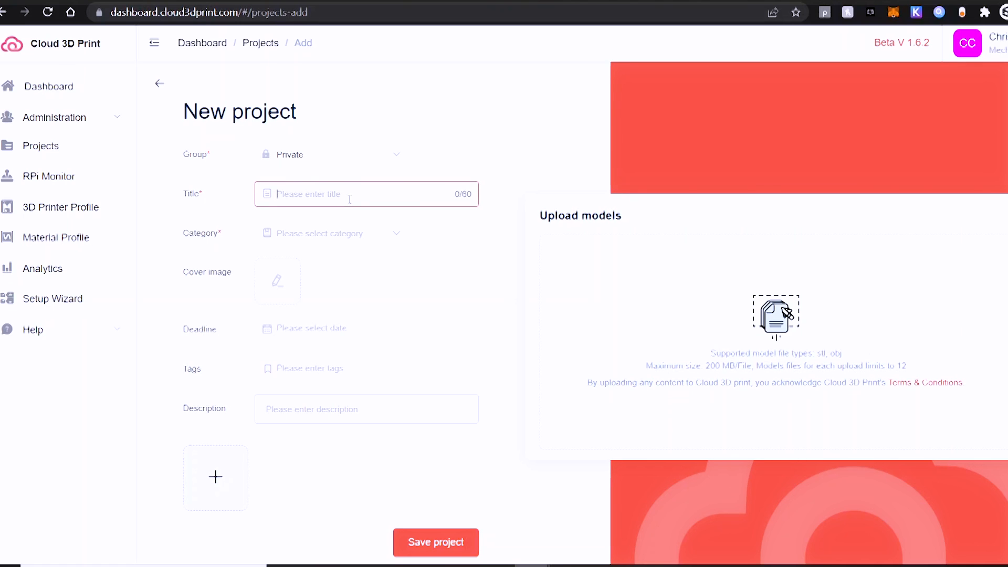
type("Wh")
key("BackSpace")
key("BackSpace")
type("Wheel Tool")
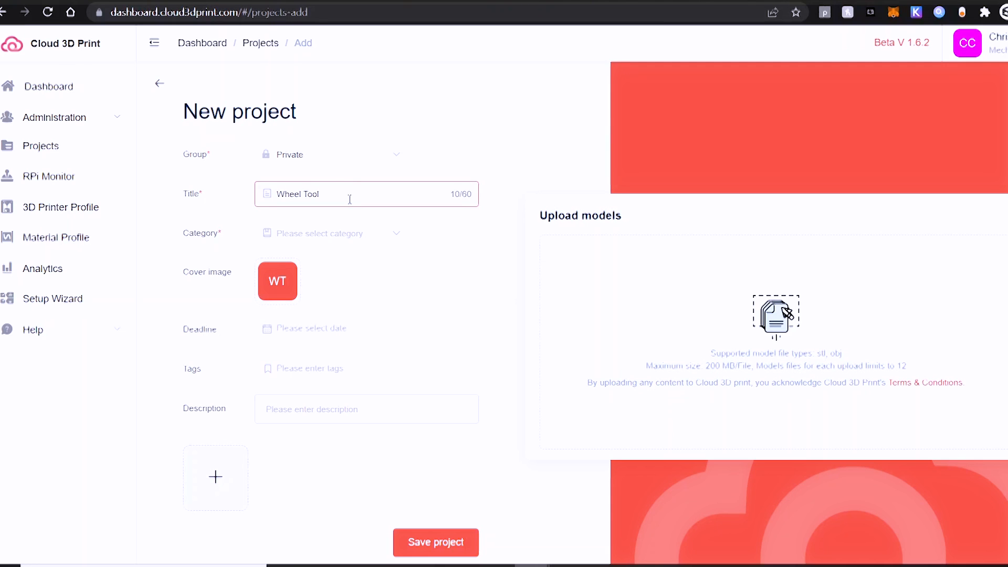
Set category Tools, description 'Wheel Fitment Tool', and save the project
left_click(371, 154)
left_click(371, 154)
left_click(362, 243)
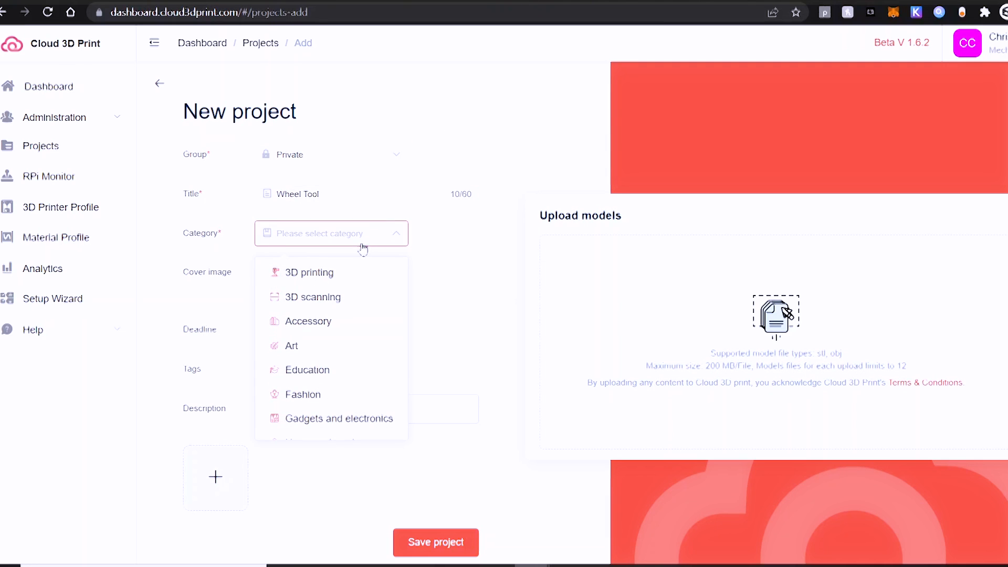
scroll(343, 298, "down", 2)
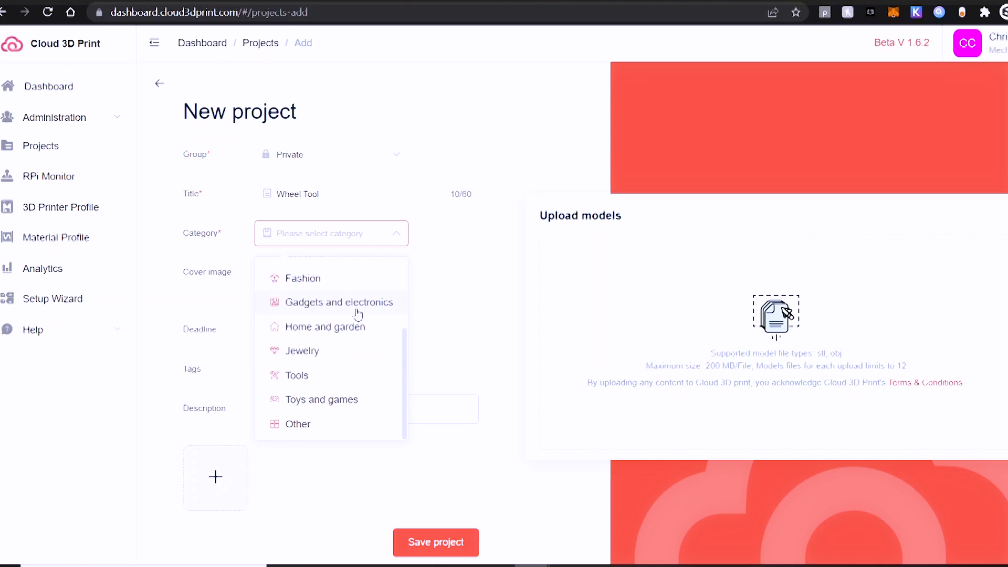
left_click(303, 387)
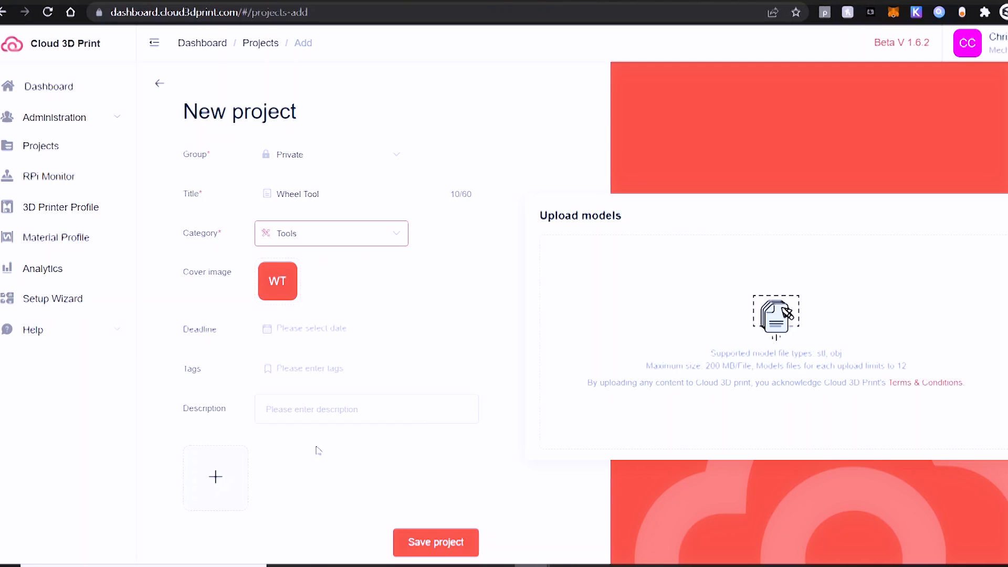
left_click(319, 415)
type("WH")
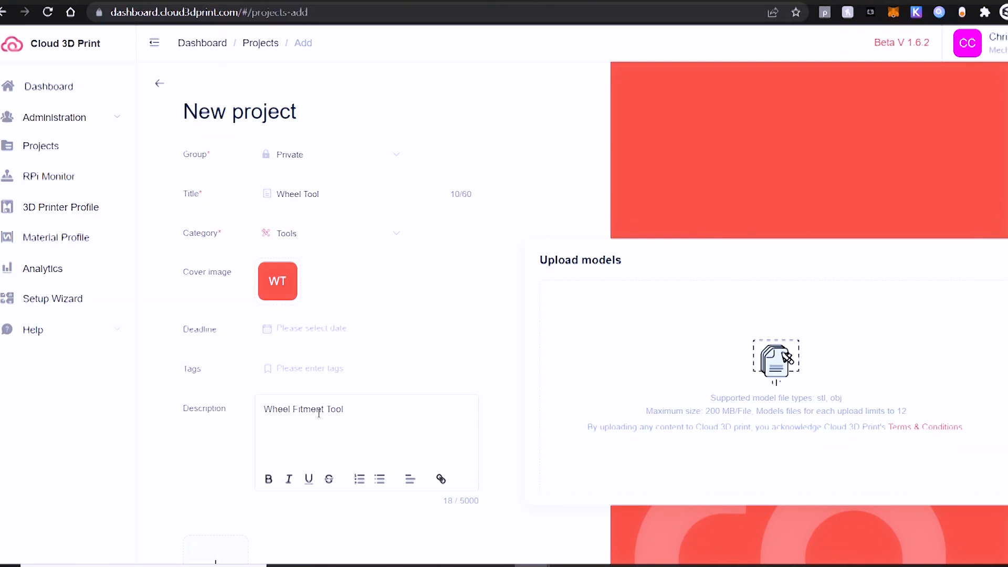
scroll(220, 473, "down", 3)
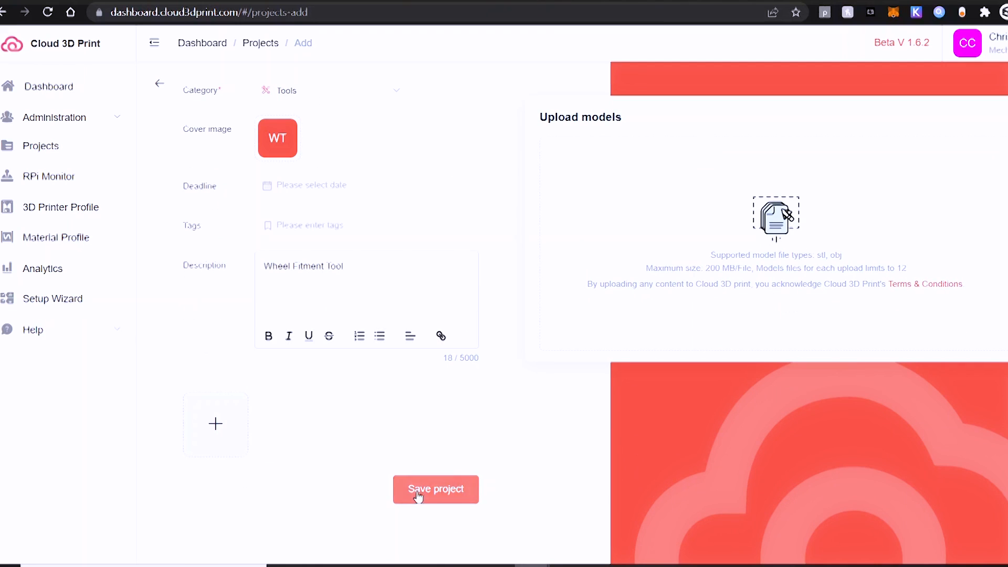
left_click(445, 487)
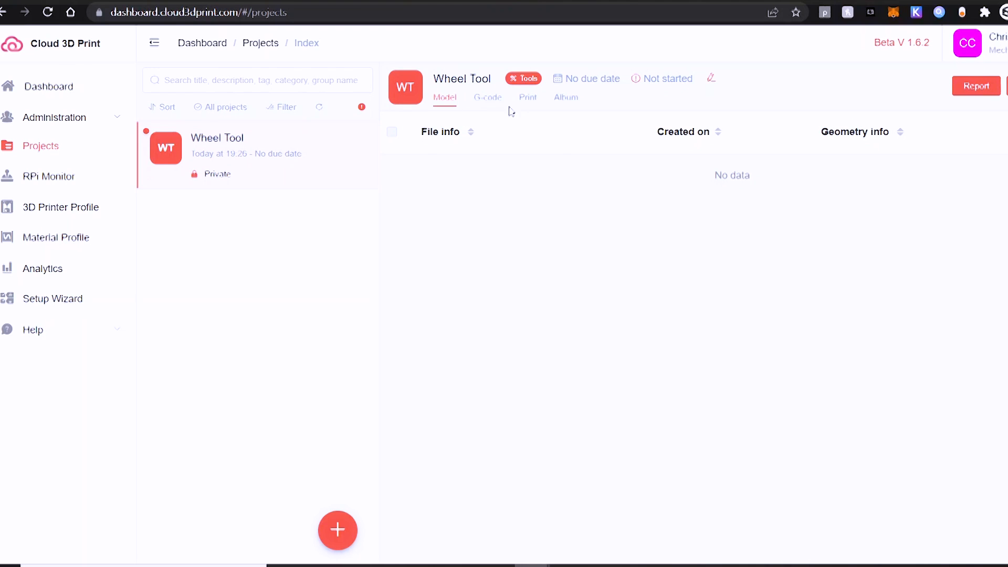
Look through the project's G-code, Print jobs and Album tabs, ending on G-code
left_click(487, 98)
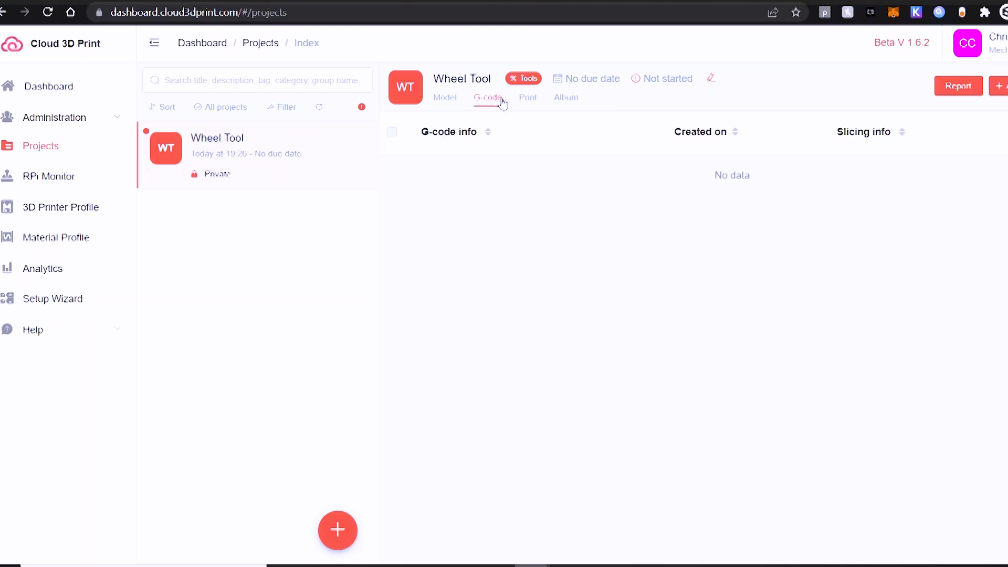
left_click(523, 99)
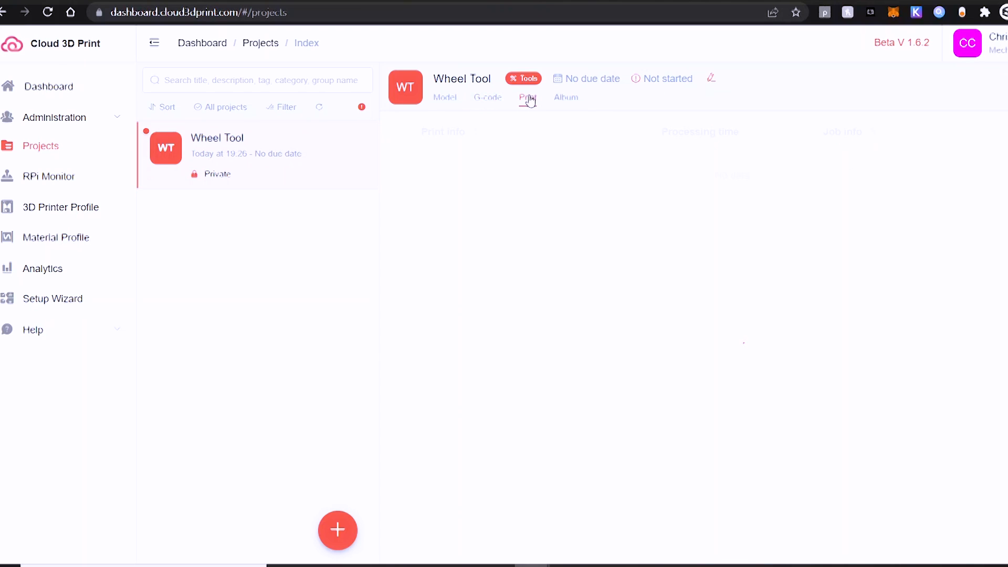
left_click(570, 103)
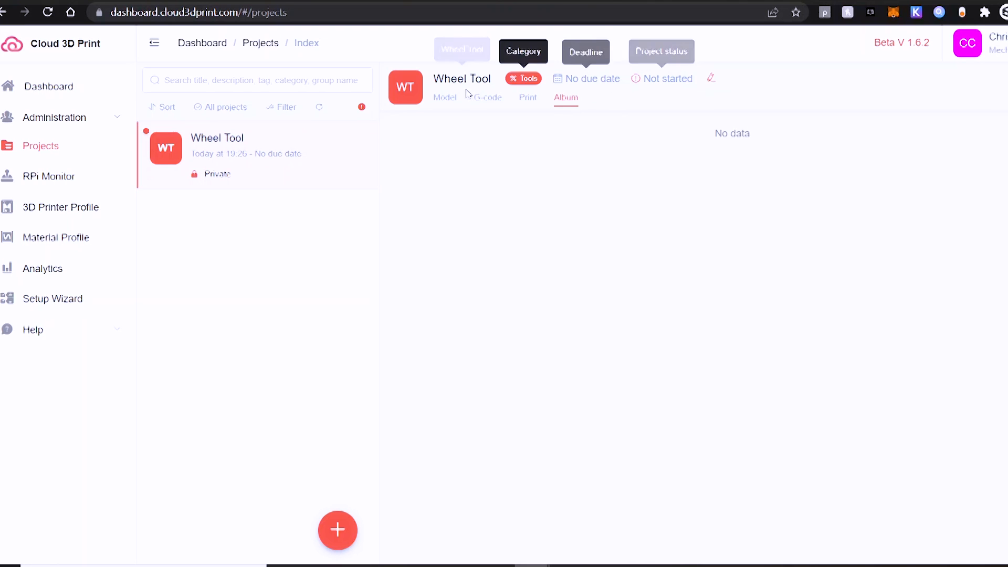
left_click(482, 100)
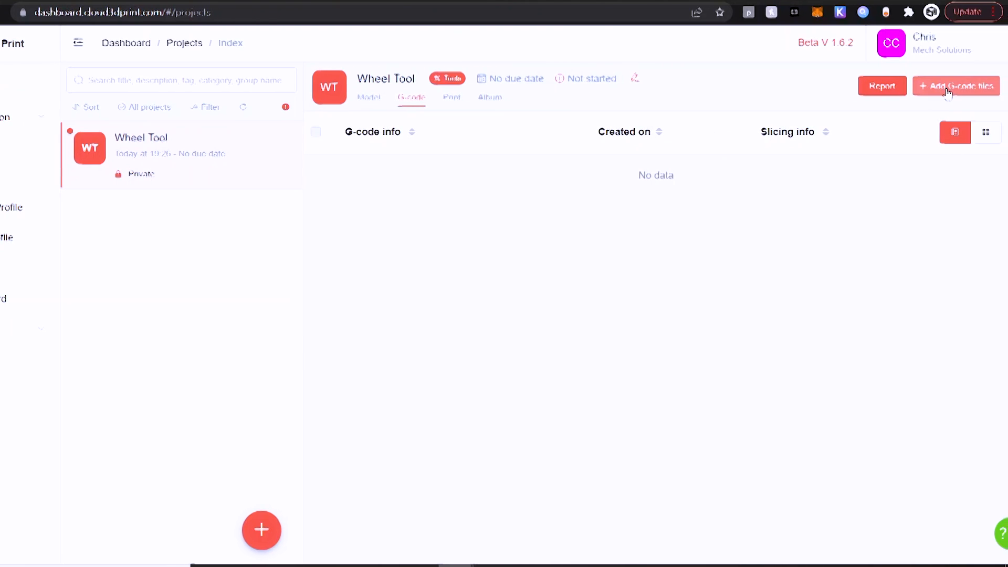
Upload Mount_195C_PLA.gcode for the Dragon Rising printer, keeping the front-left origin
left_click(1007, 85)
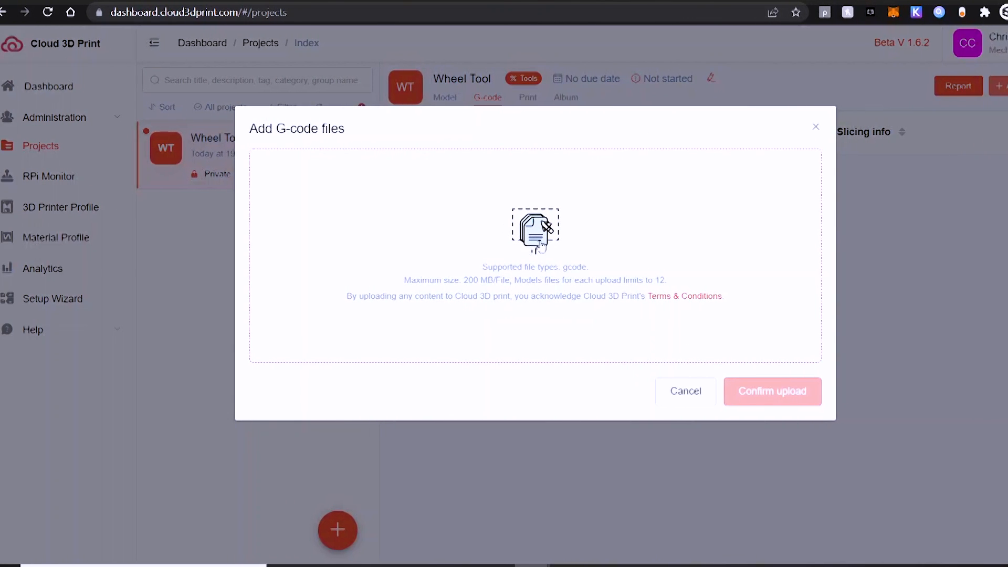
left_click(542, 255)
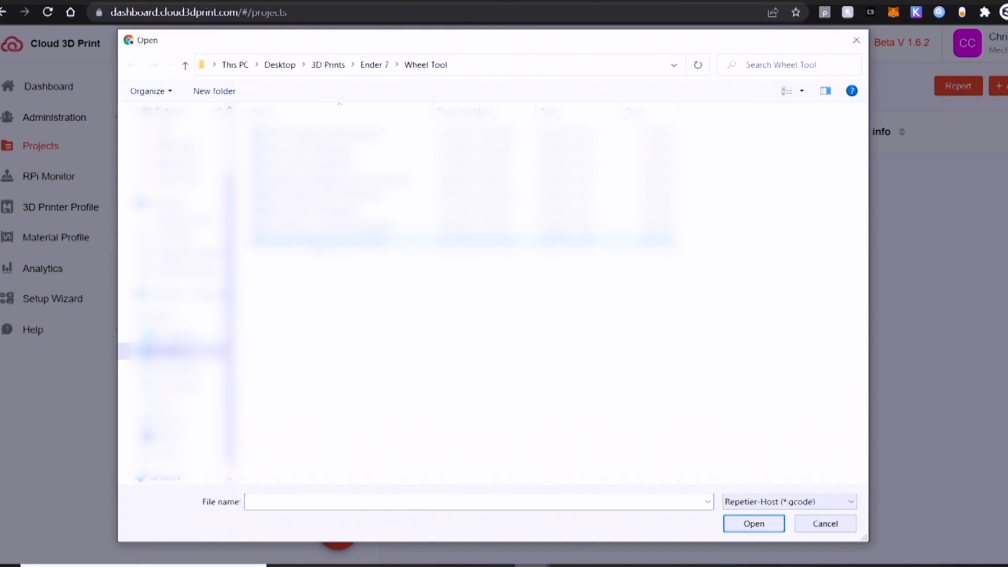
double_click(317, 209)
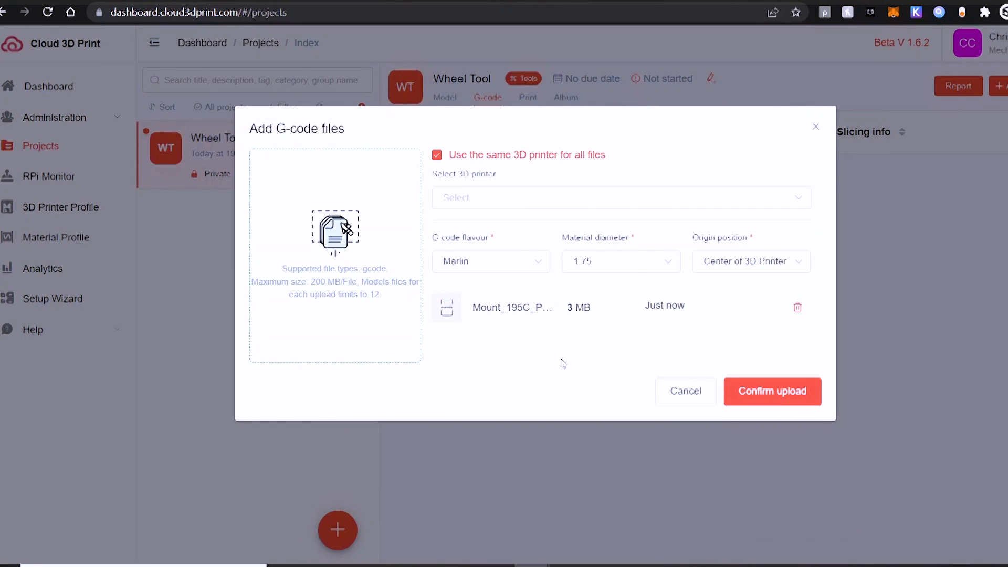
left_click(488, 202)
left_click(483, 231)
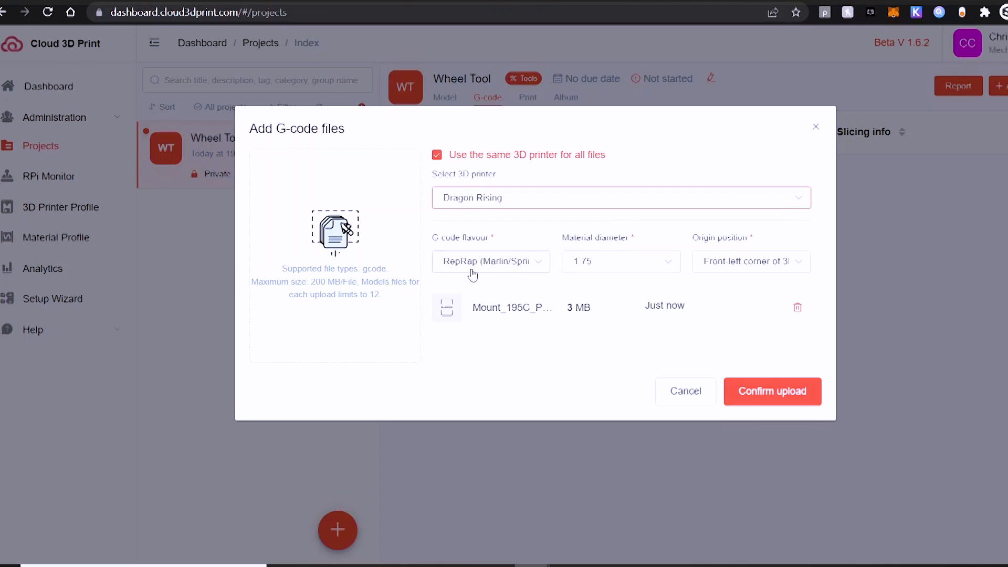
left_click(715, 268)
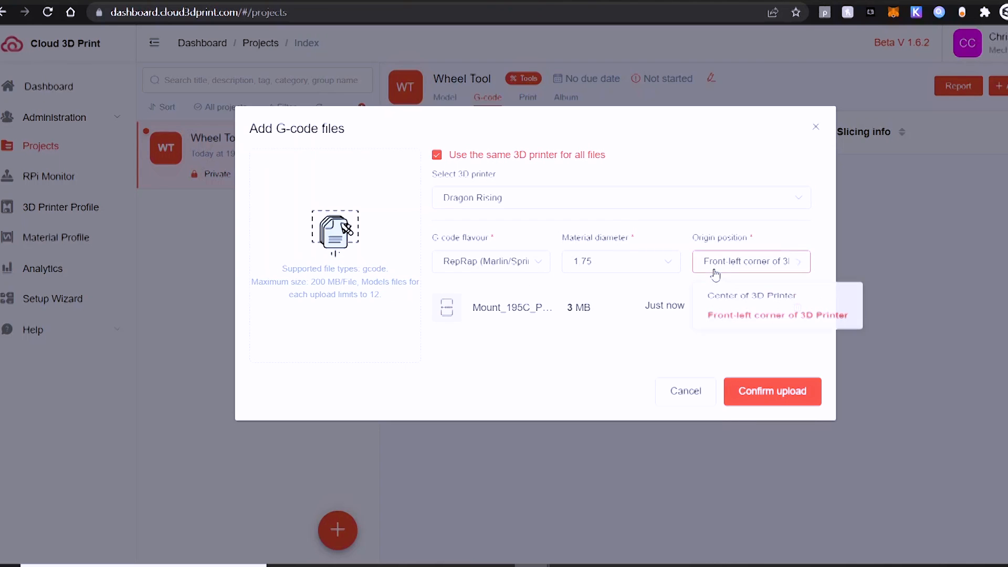
left_click(516, 357)
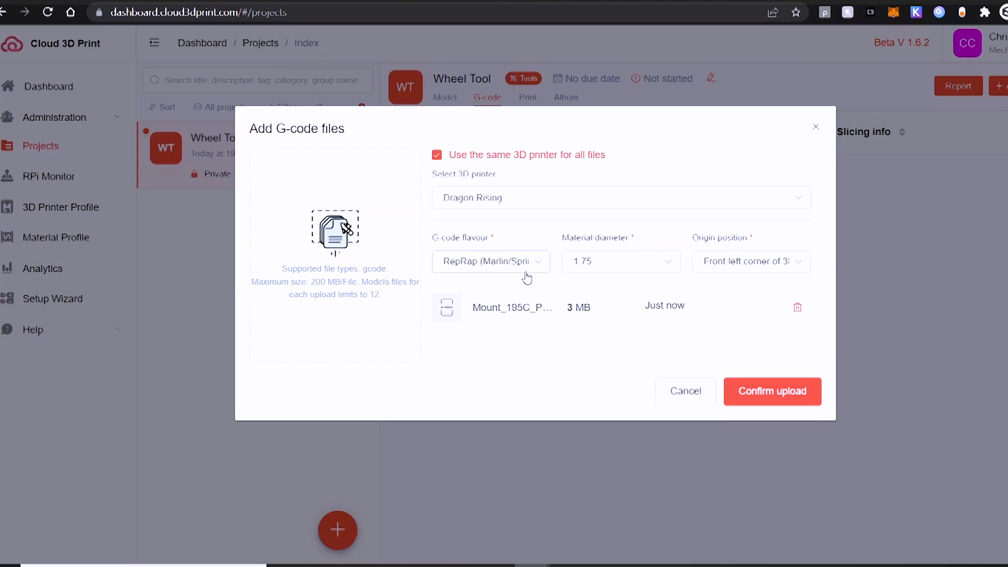
left_click(727, 390)
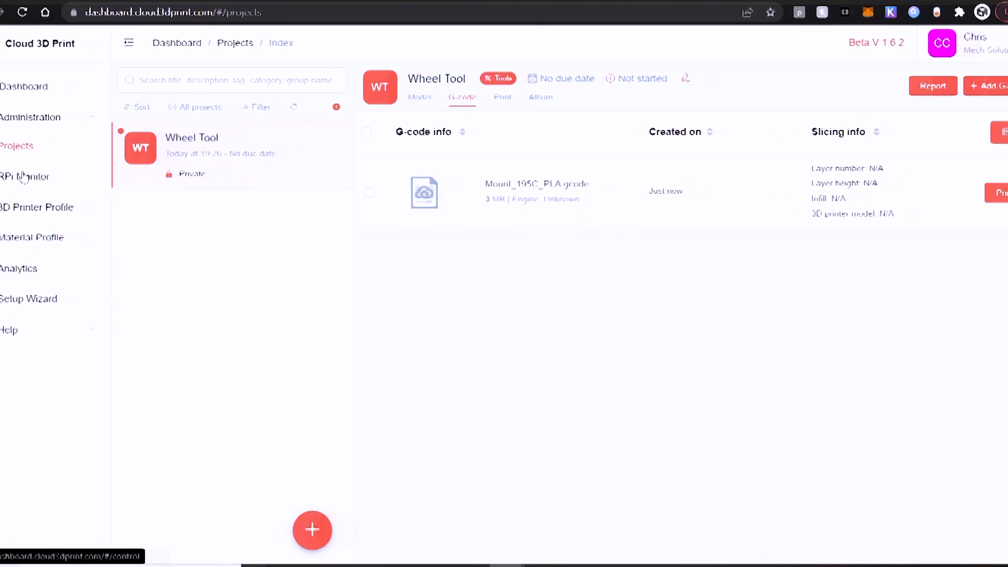
On the RPi Monitor's Print a file panel, select G-code by project and expand Wheel Tool
left_click(53, 177)
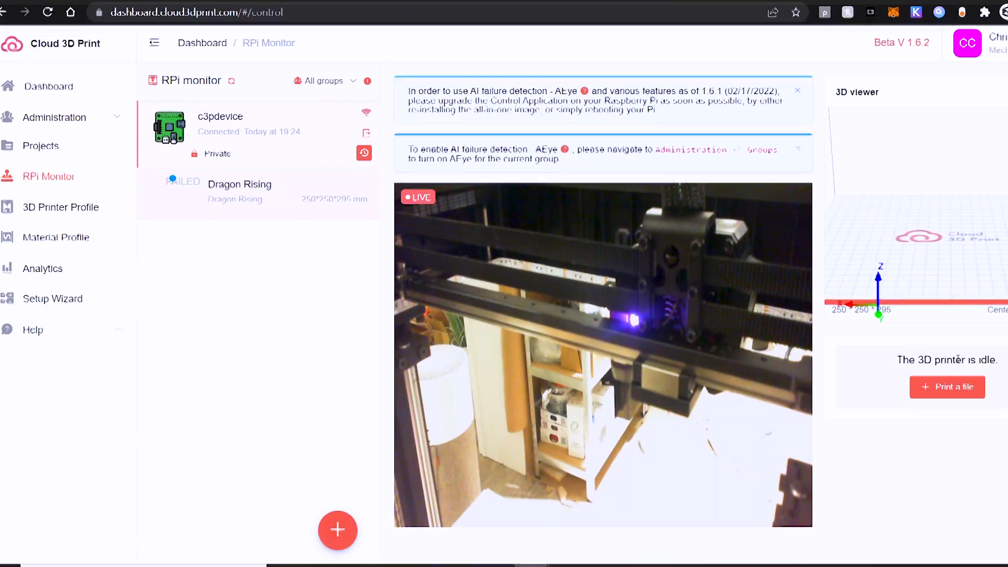
left_click(953, 386)
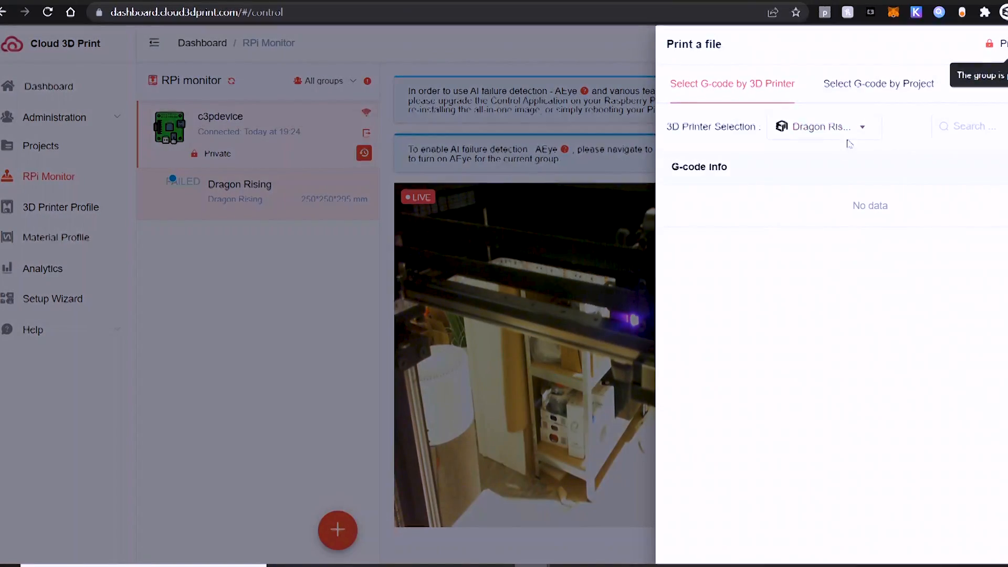
left_click(881, 94)
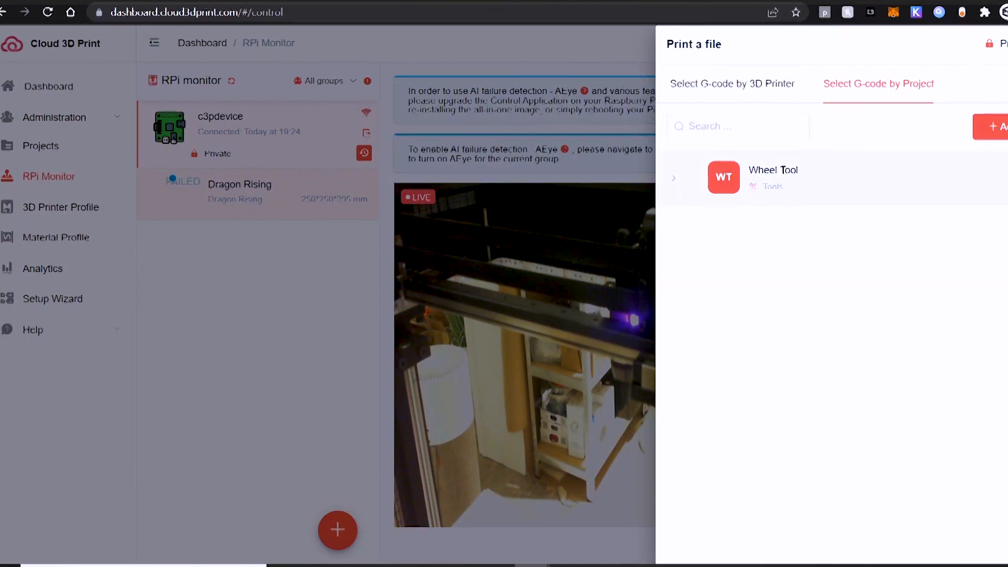
left_click(671, 180)
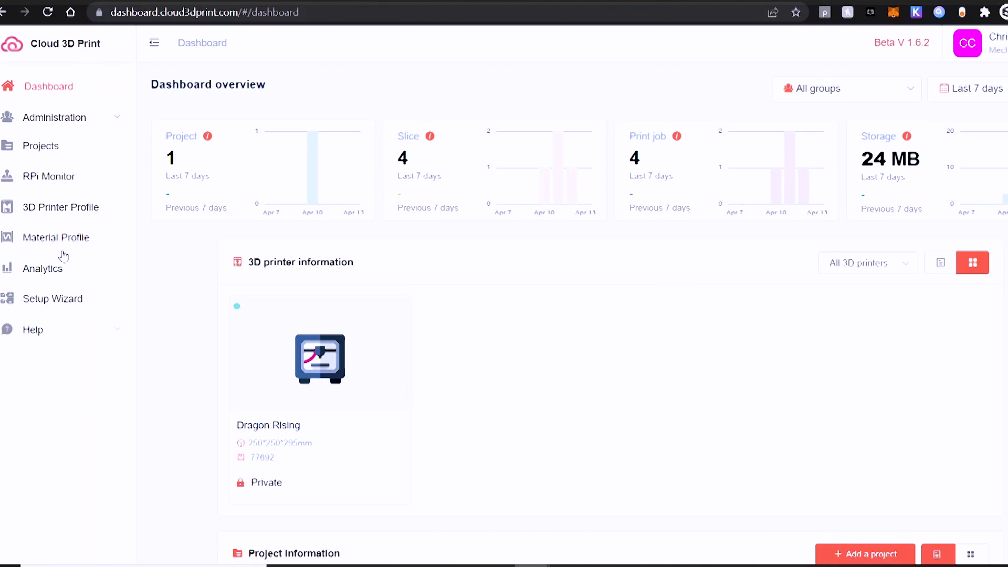
In Material Profile, add a material category with group Private and category PLA
left_click(63, 243)
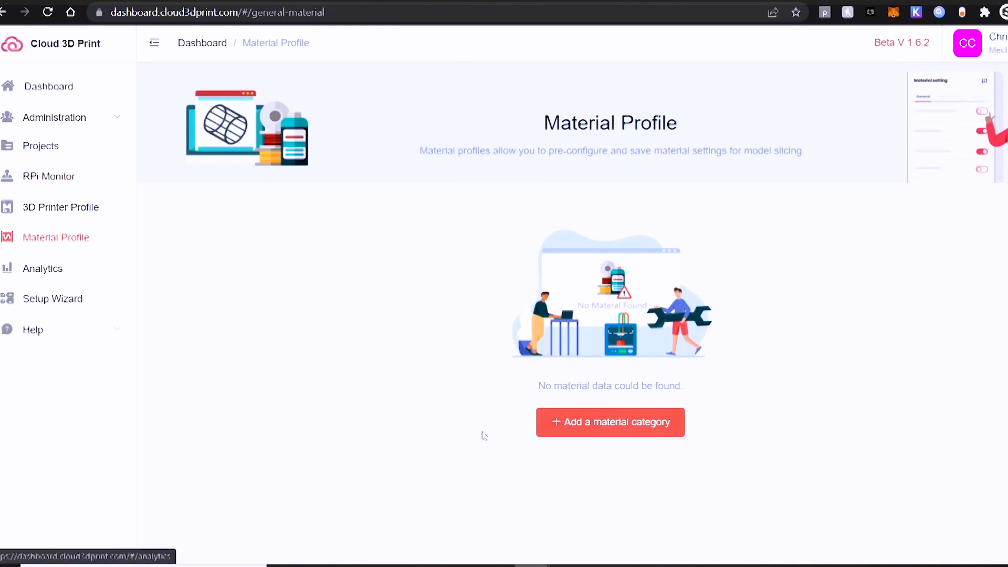
left_click(603, 421)
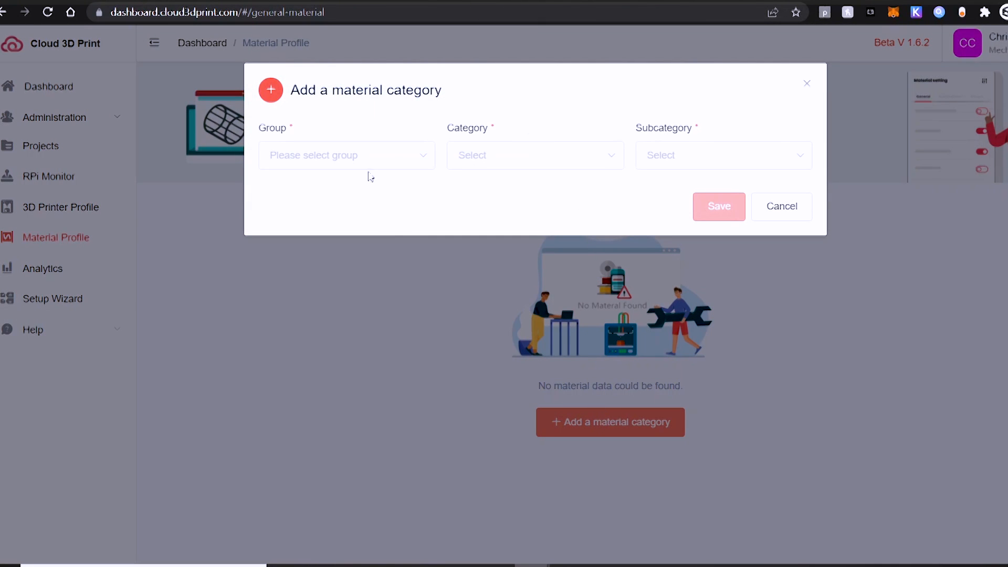
left_click(357, 158)
left_click(349, 193)
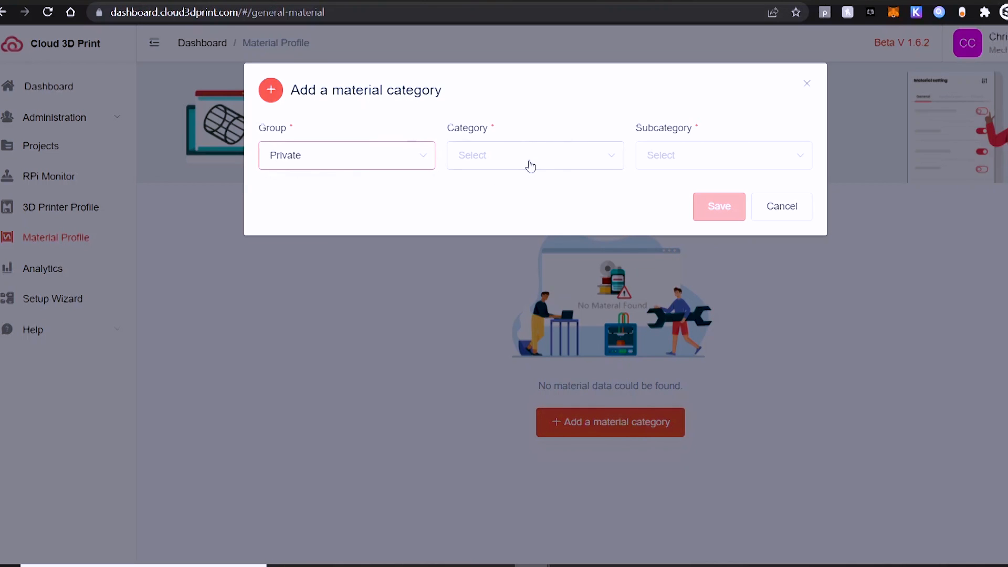
left_click(530, 166)
left_click(488, 340)
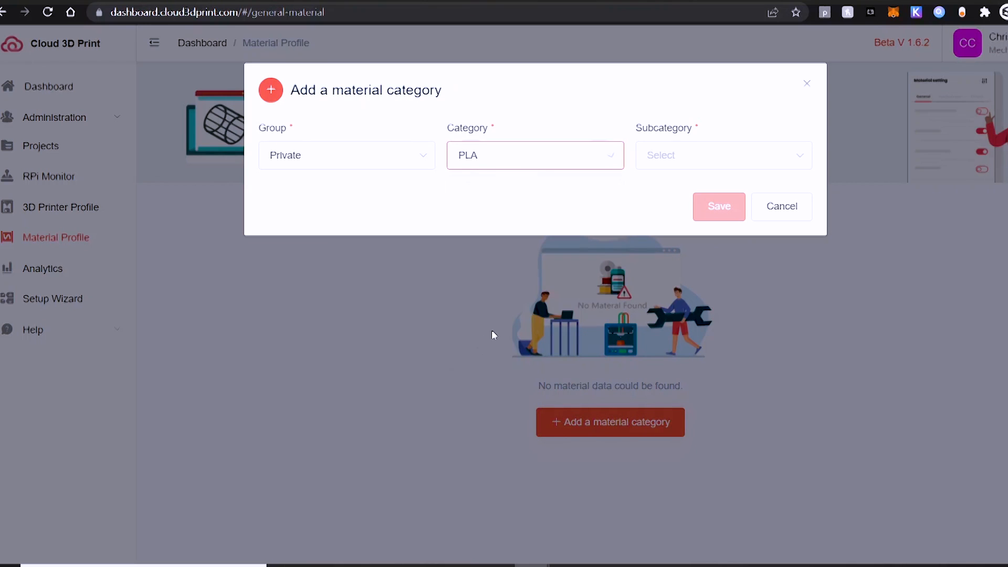
left_click(689, 167)
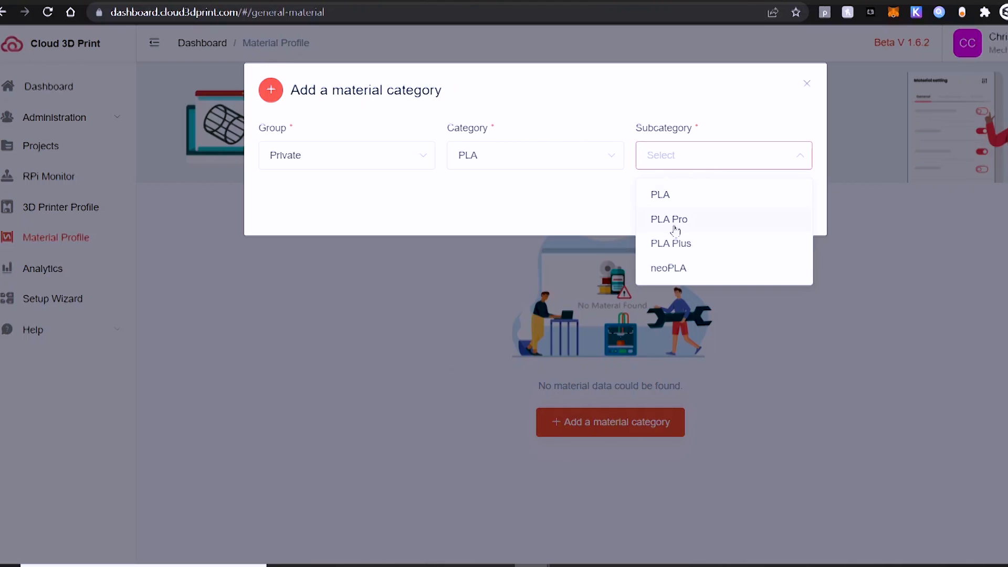
Choose subcategory PLA Plus, review temperature and physical properties, and save the material
left_click(676, 243)
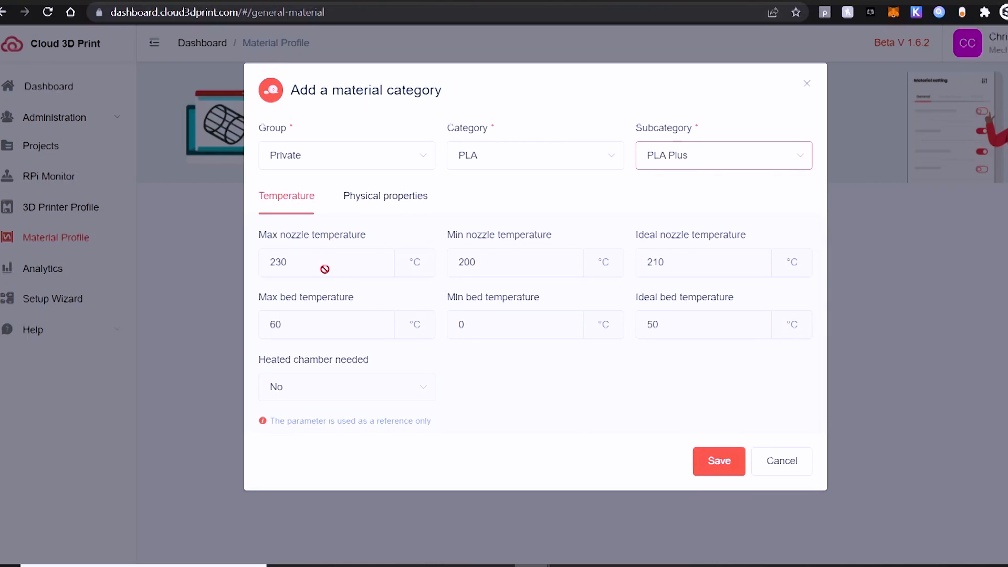
left_click_drag(299, 258, 357, 267)
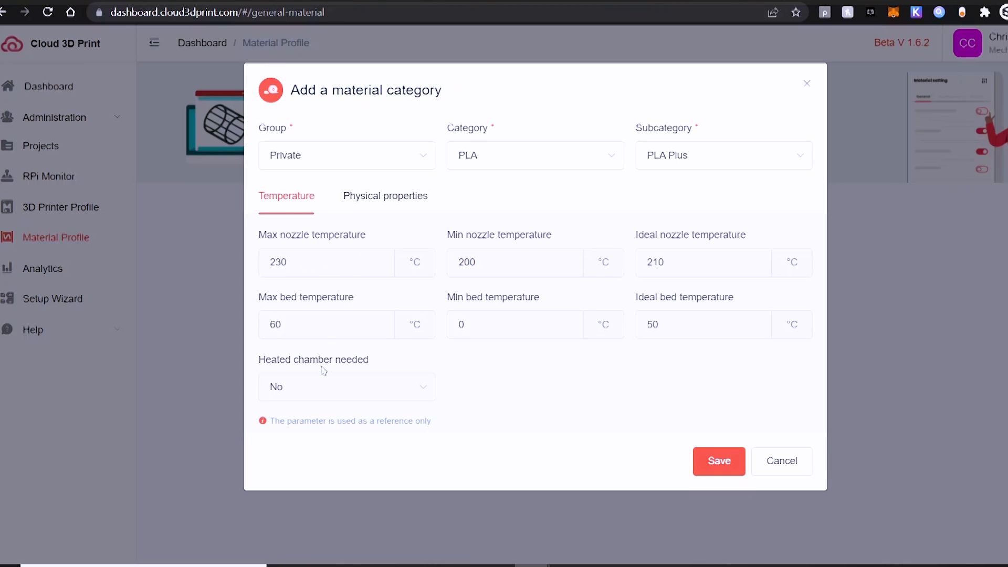
left_click(384, 199)
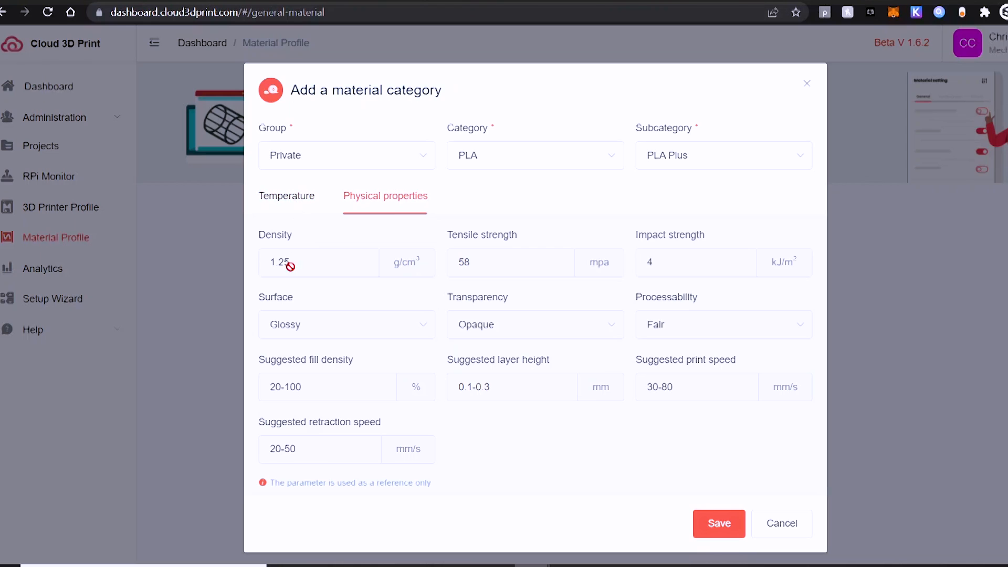
left_click(289, 199)
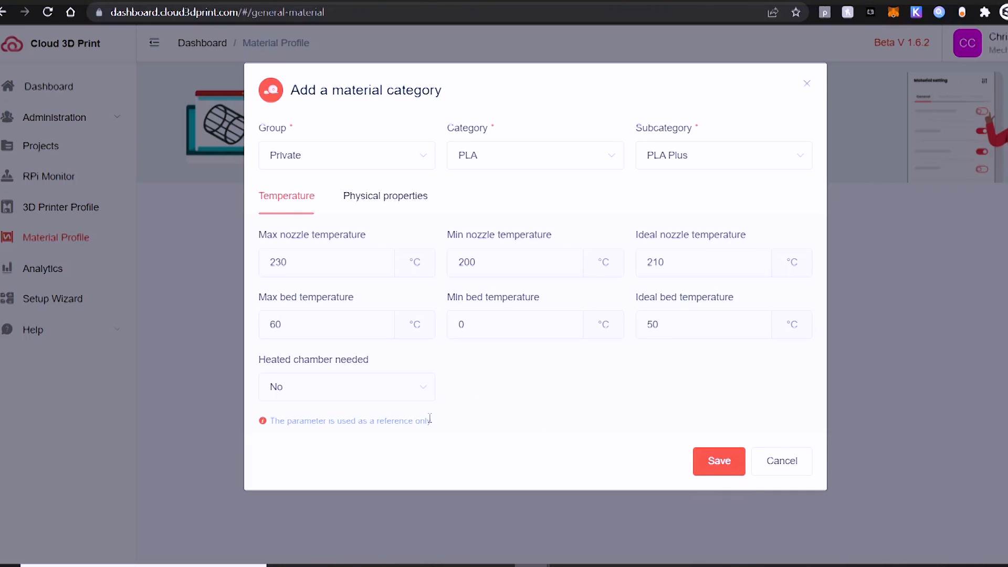
left_click_drag(429, 418, 266, 422)
left_click(462, 425)
left_click(715, 472)
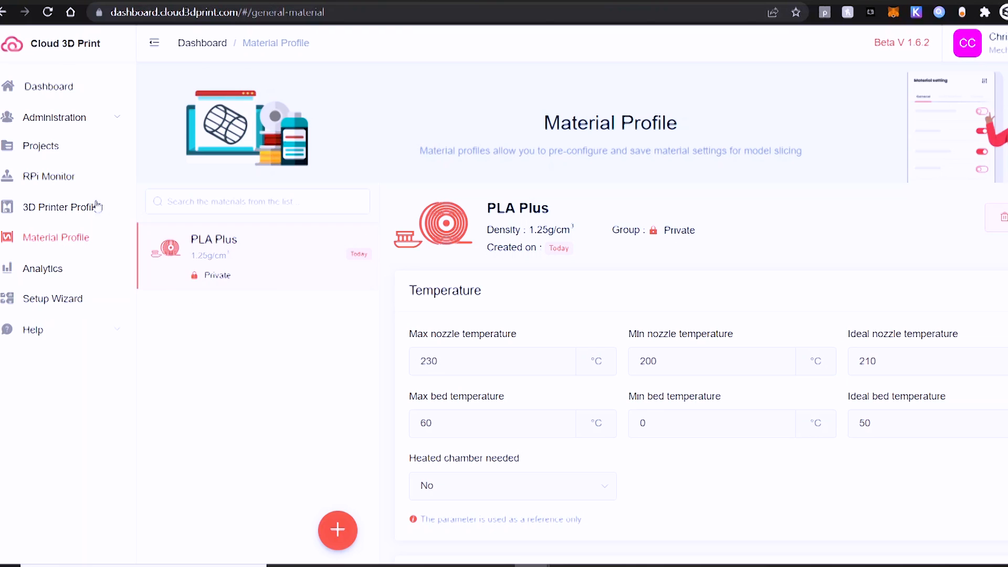
Upload 2Tire.STL to Wheel Tool's models, glance at the G-code tab, and return to Model
left_click(50, 156)
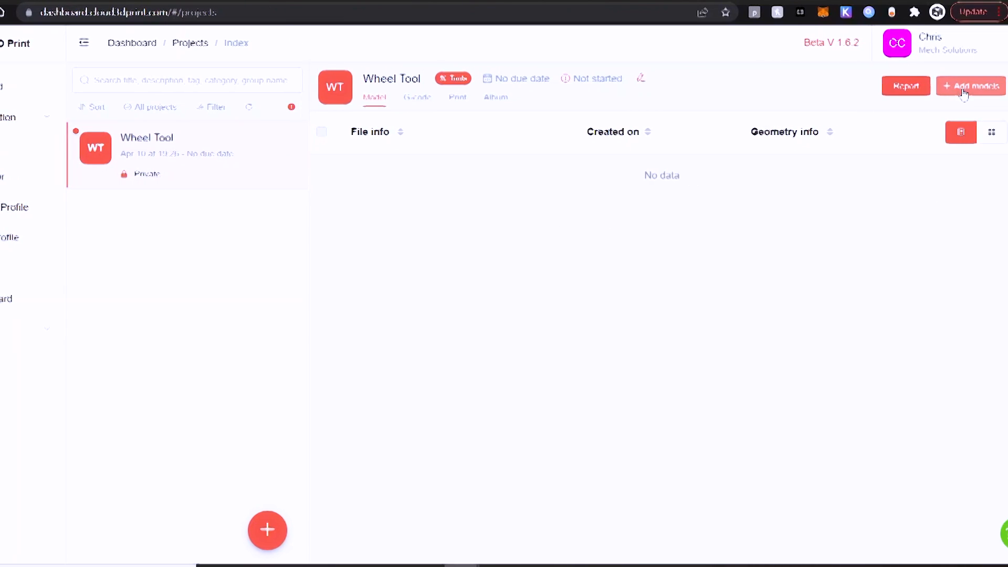
left_click(1007, 86)
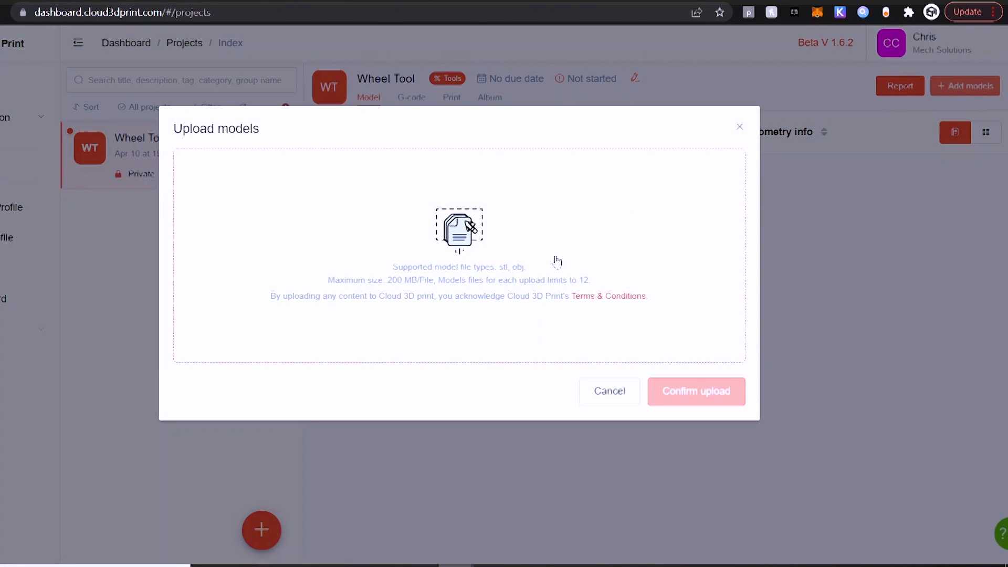
left_click(505, 281)
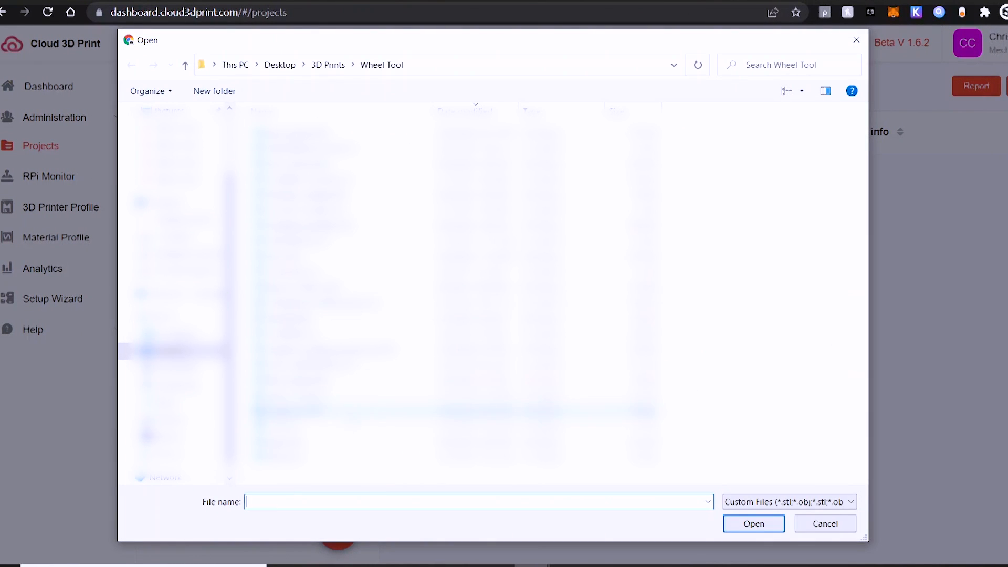
double_click(294, 410)
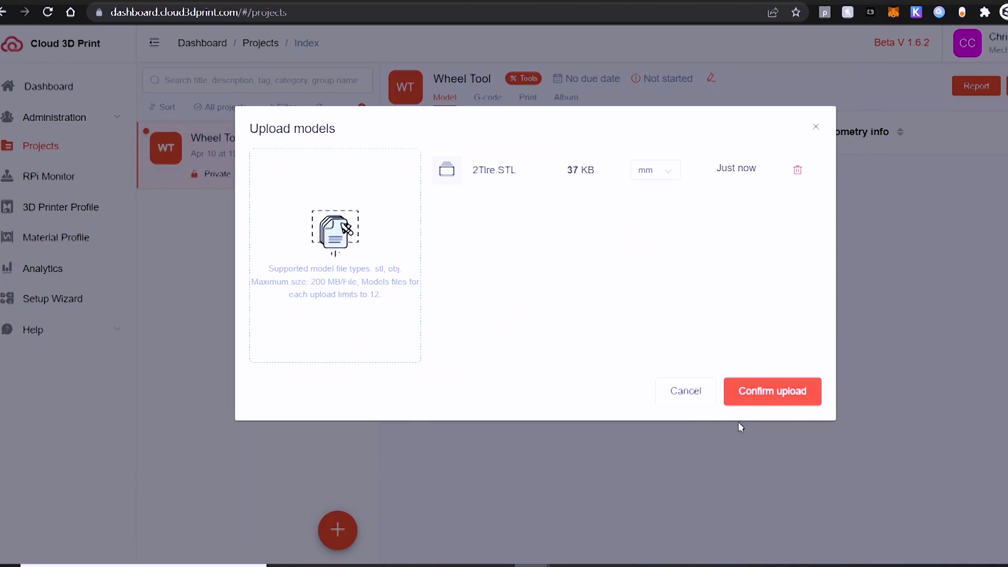
left_click(783, 401)
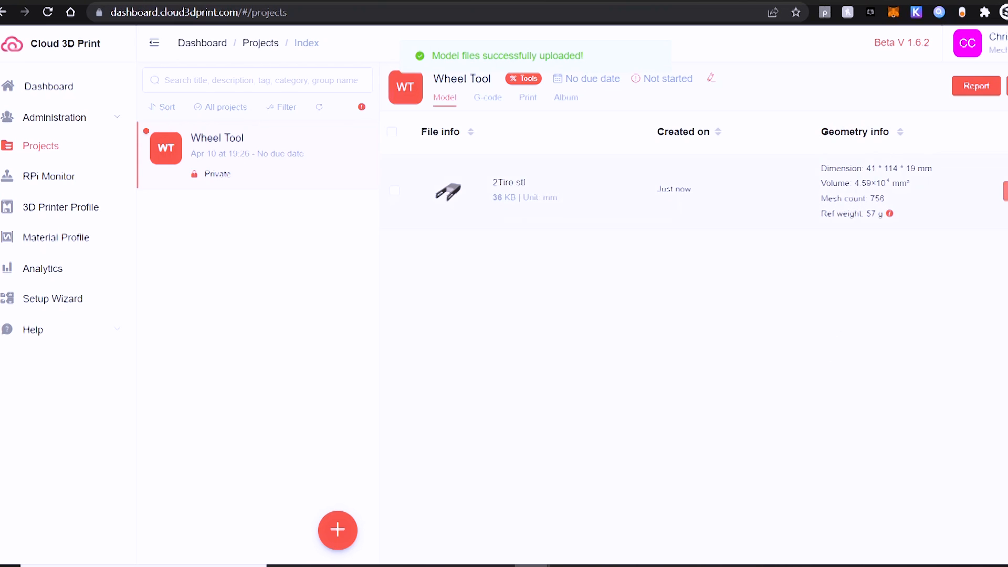
left_click(487, 97)
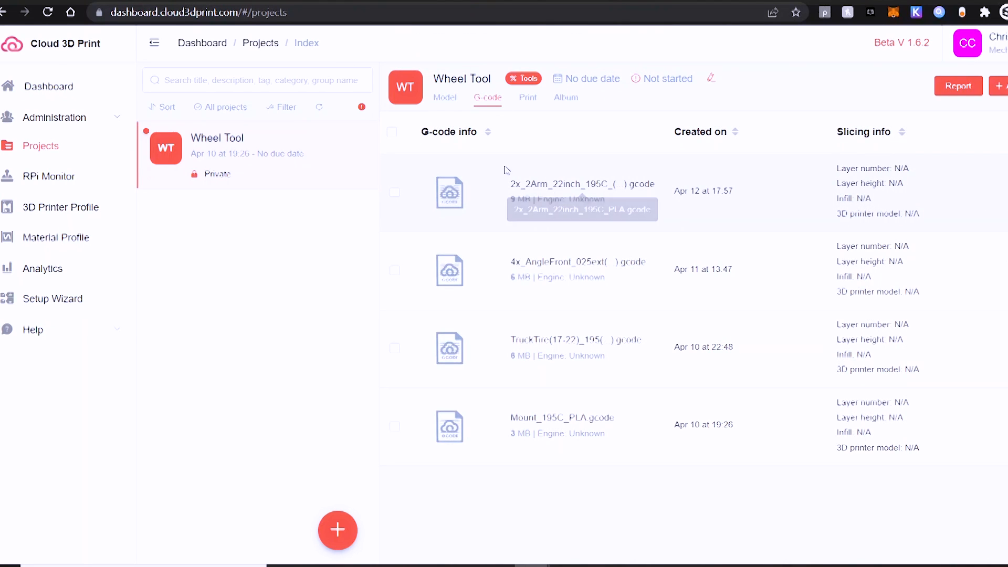
left_click(445, 98)
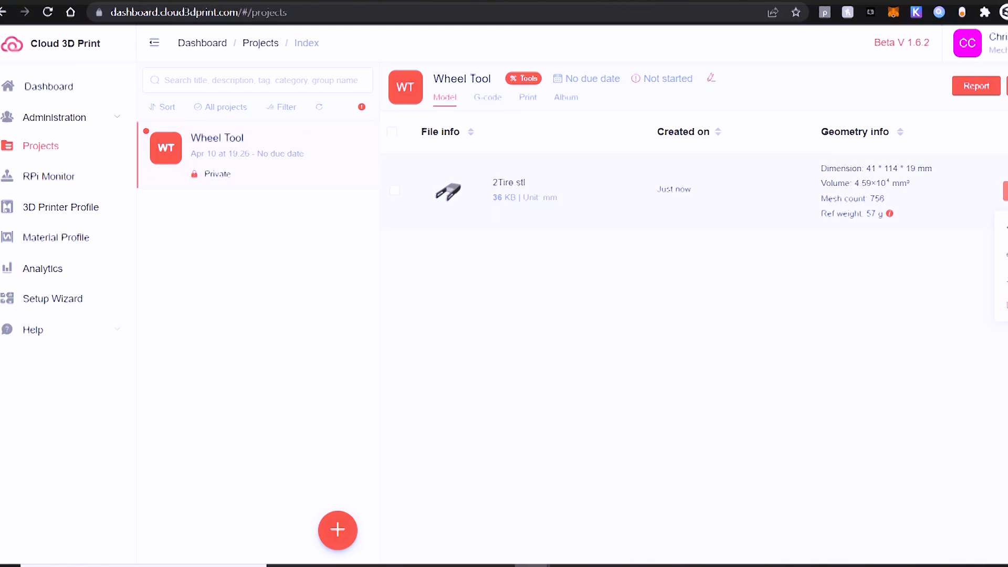
Slice 2Tire with Advanced settings shown, trying SuperSlicer before settling on the Cura engine
left_click(968, 189)
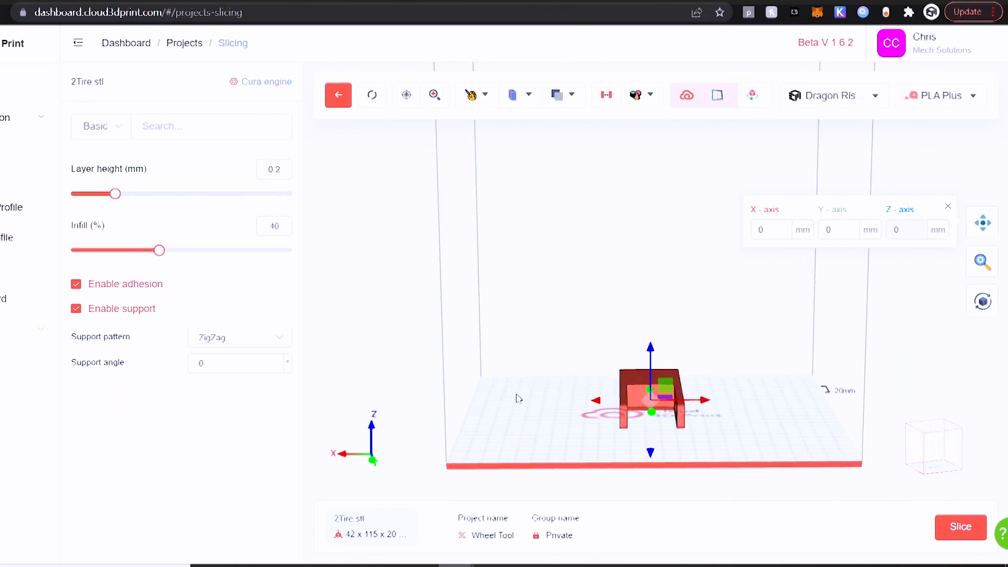
left_click(126, 137)
left_click(107, 190)
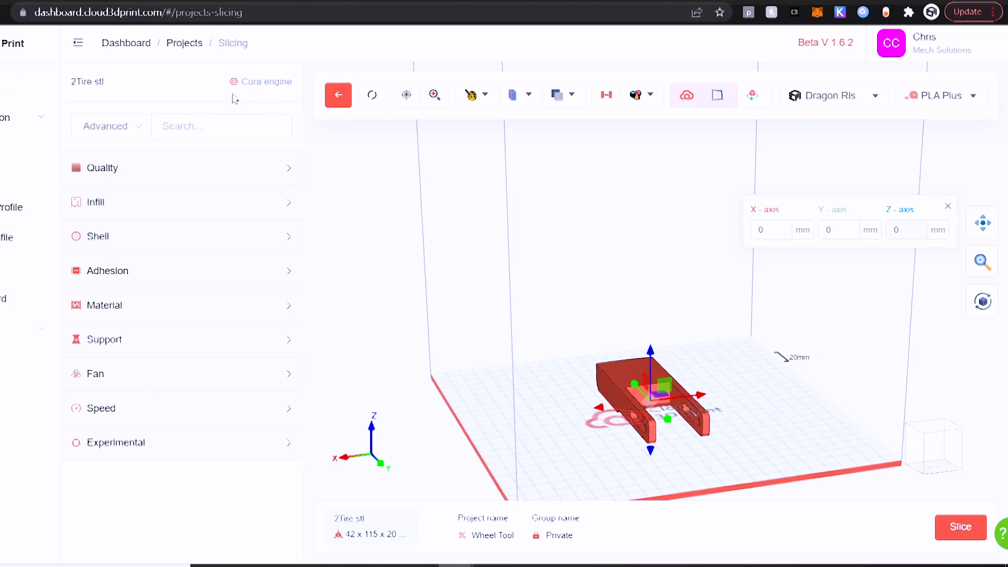
left_click(263, 88)
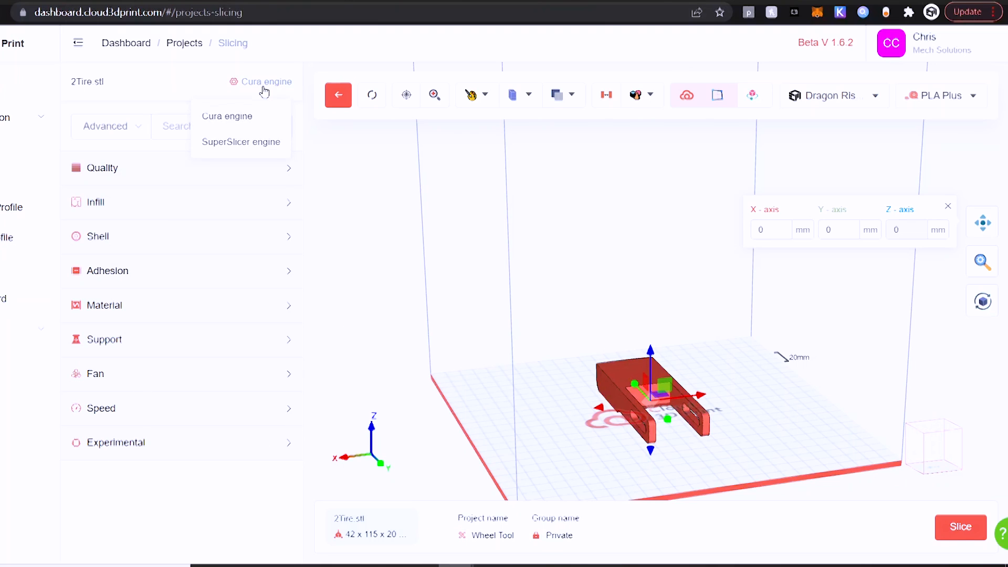
left_click(240, 143)
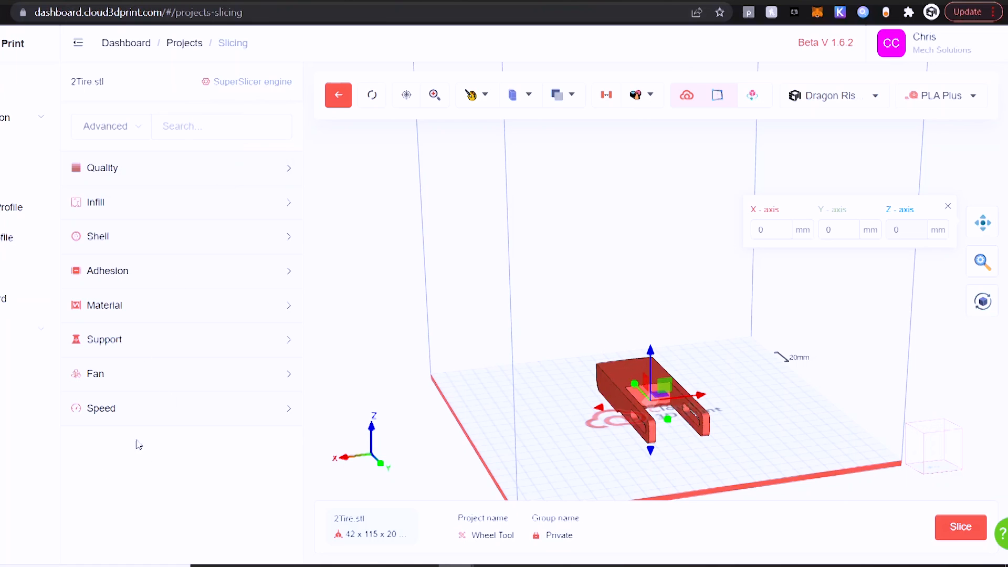
left_click(253, 89)
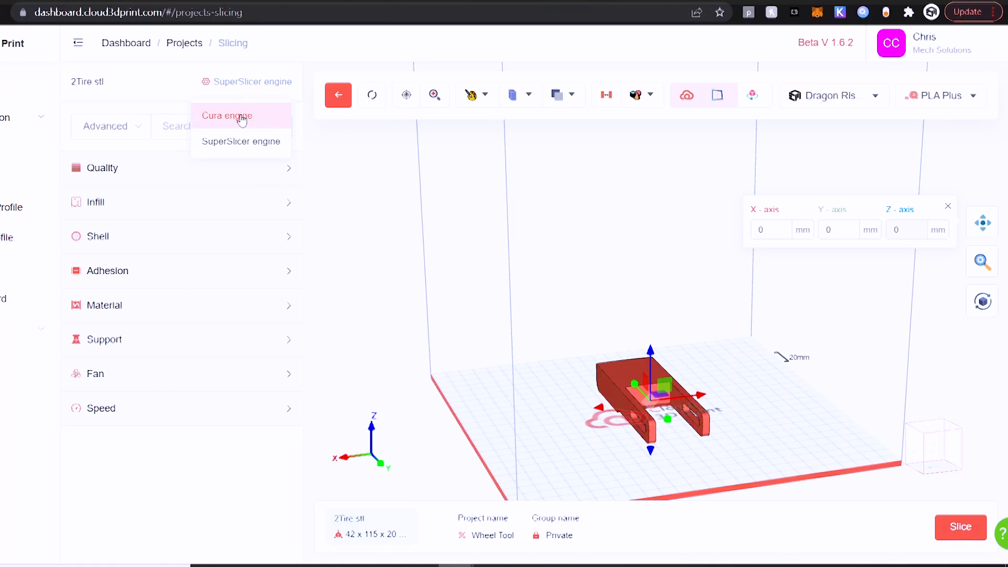
left_click(242, 121)
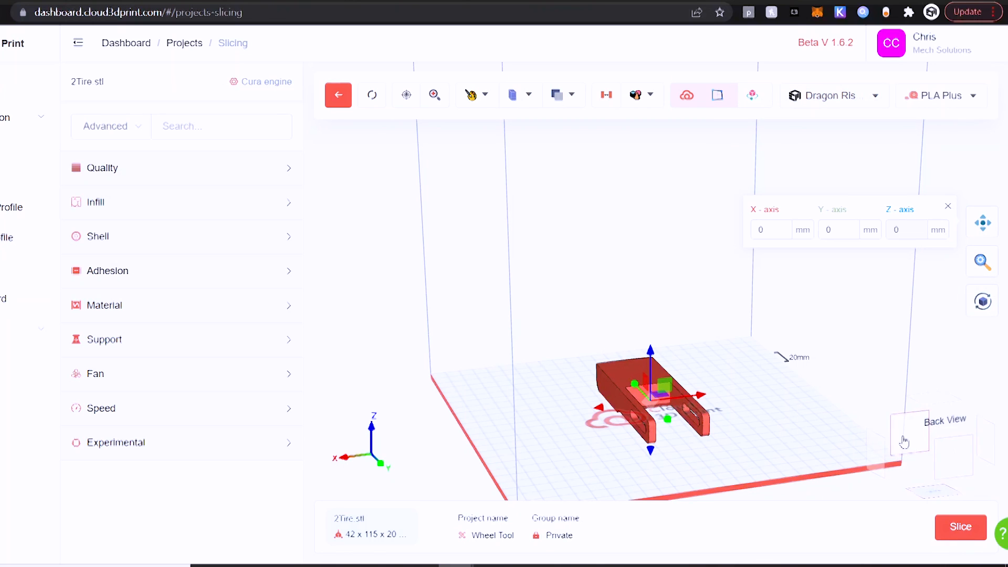
With the Rotate tool, lay the 2Tire model flat on its top face on the plate
left_click_drag(844, 421, 901, 411)
left_click(982, 303)
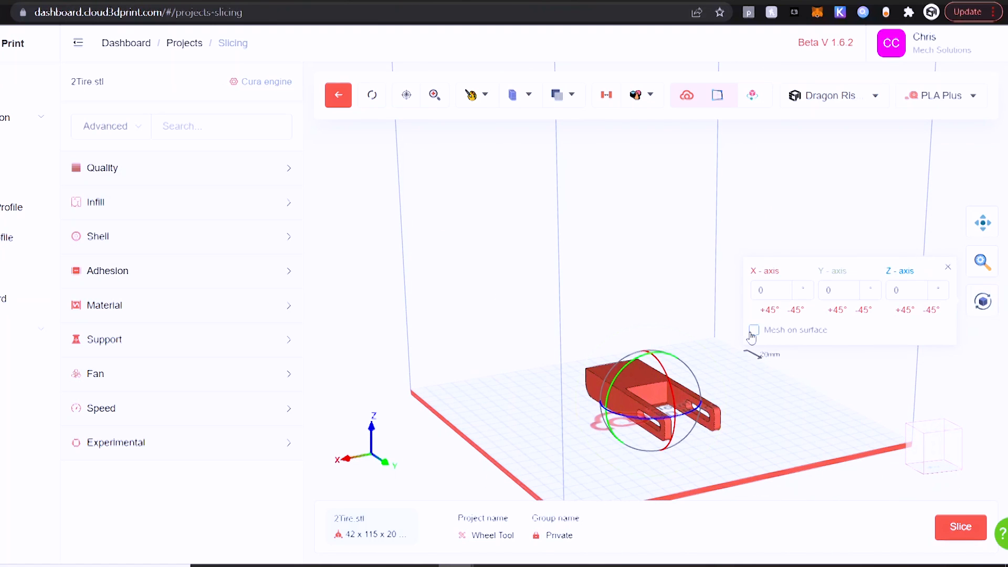
left_click(632, 377)
mouse_move(635, 468)
left_mouse_down()
mouse_move(626, 468)
mouse_move(643, 464)
left_mouse_up()
left_click_drag(756, 434, 758, 295)
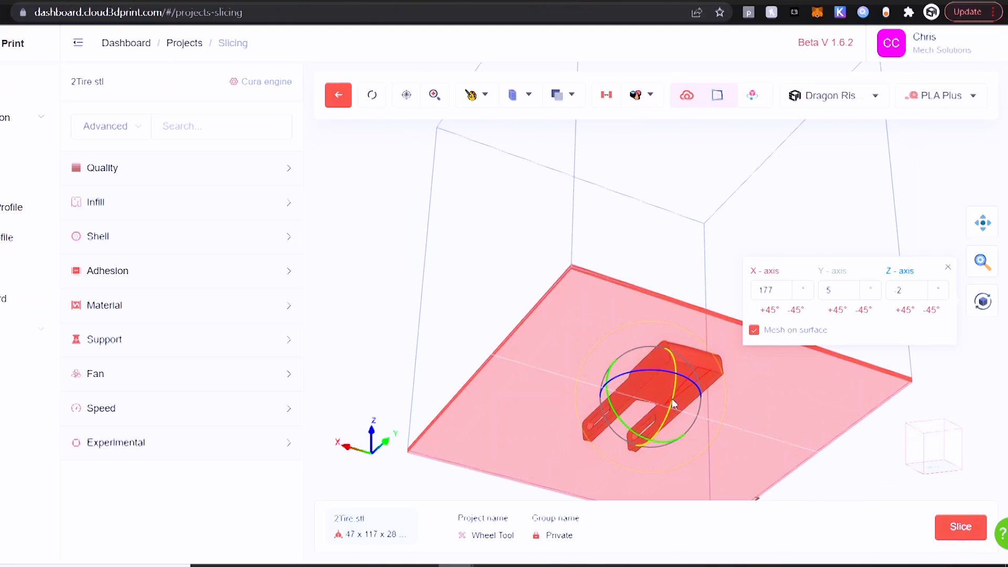
left_click(703, 372)
left_click_drag(699, 257, 682, 360)
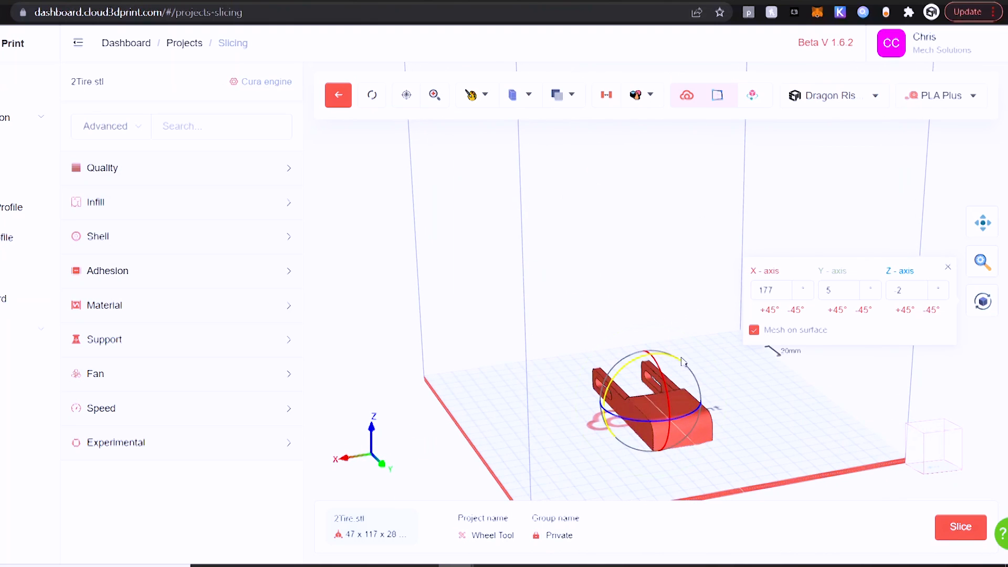
Turn the model about Z to 90°, ending at X 180°, Y 0°, Z 90° (115 × 42 × 20 mm)
left_click(901, 311)
left_click(902, 311)
left_click_drag(850, 435, 831, 420)
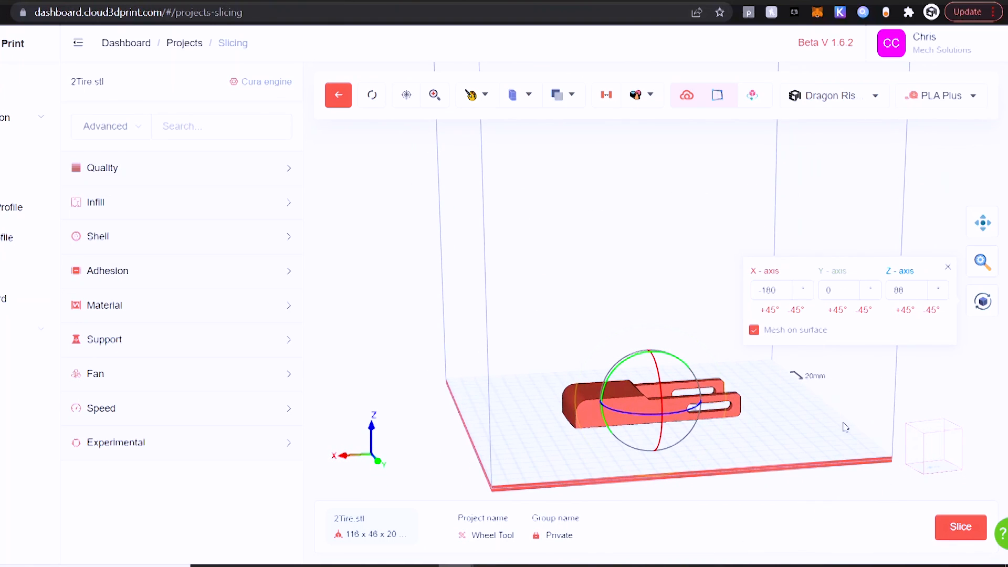
double_click(906, 293)
key("Return")
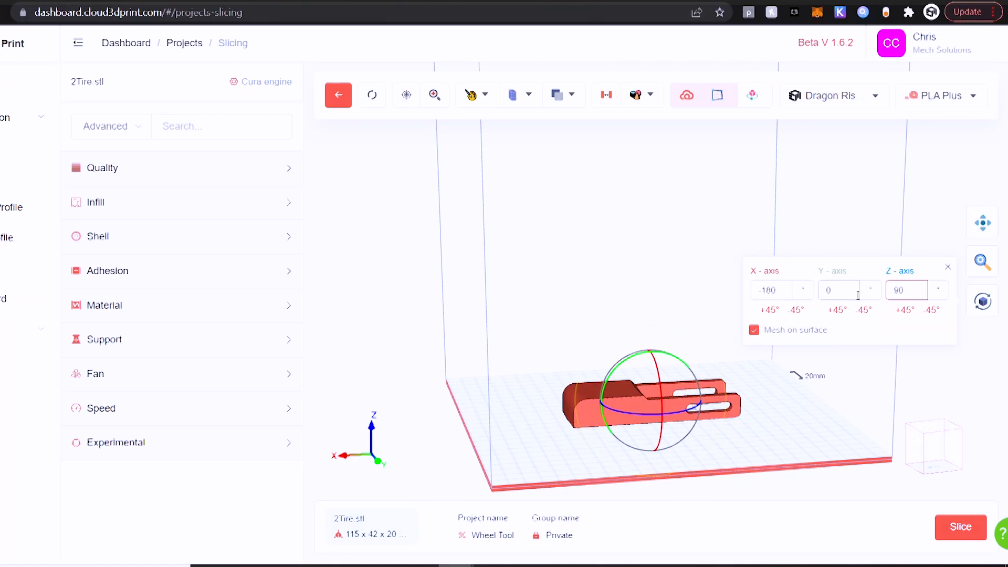
mouse_move(828, 427)
left_mouse_down()
mouse_move(798, 439)
mouse_move(801, 461)
mouse_move(819, 441)
left_mouse_up()
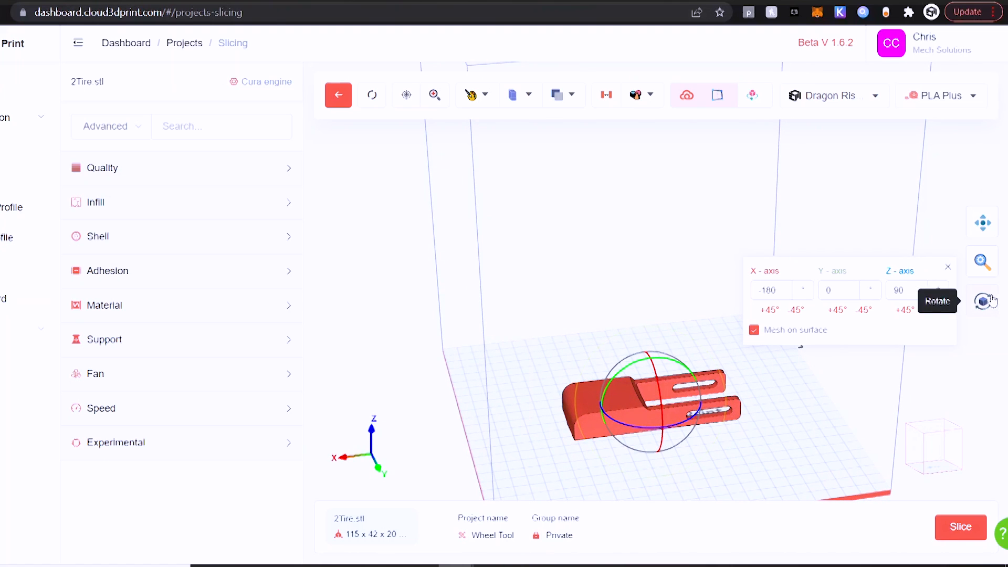
left_click(948, 267)
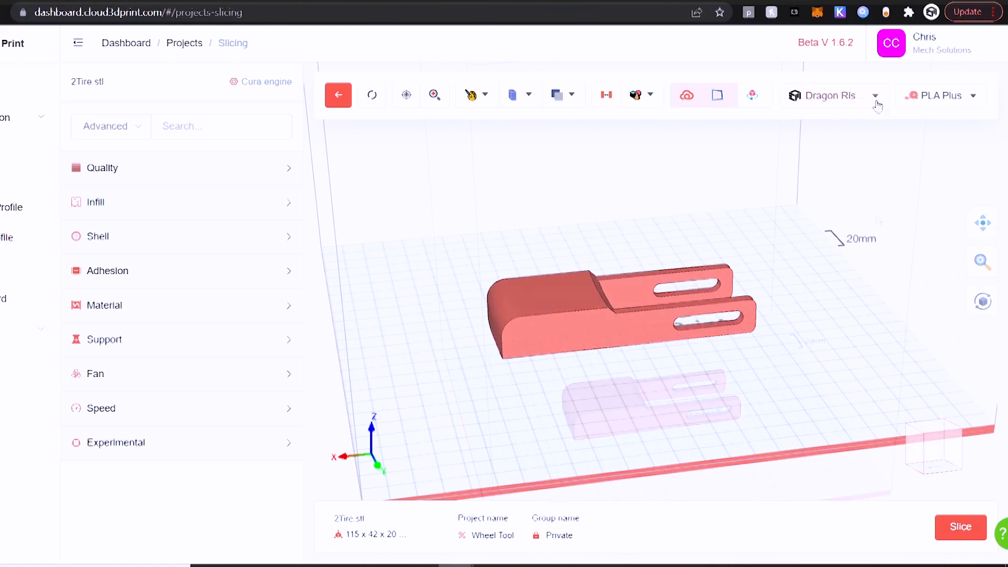
Check the selected material and printer, and look over the Quality and Infill settings
left_click(951, 100)
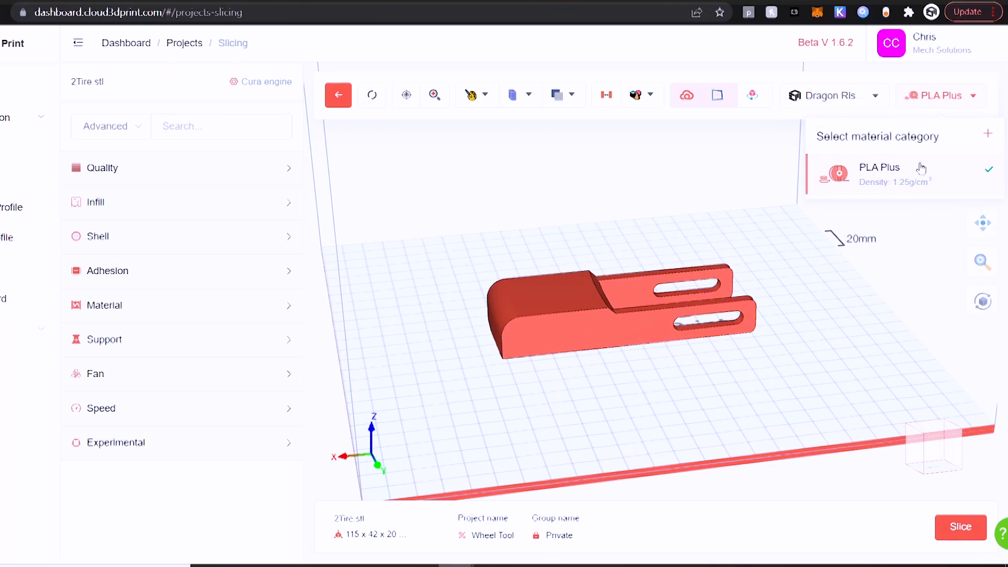
left_click(869, 99)
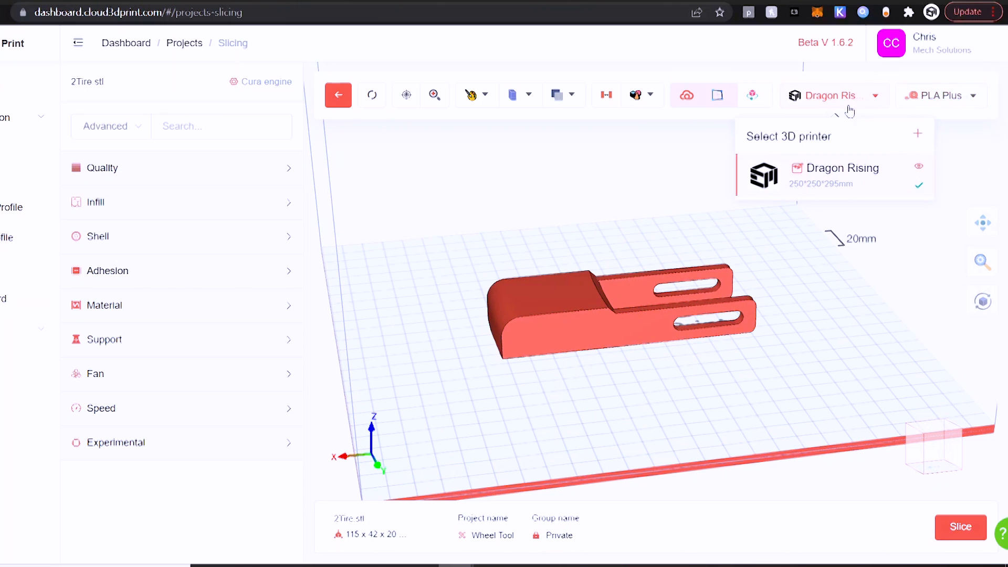
left_click(453, 197)
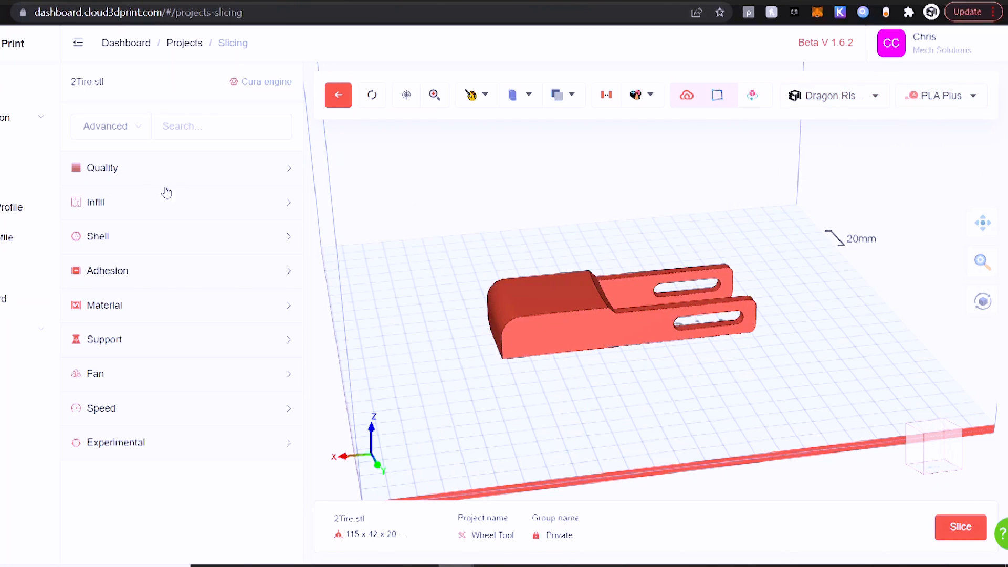
left_click(120, 172)
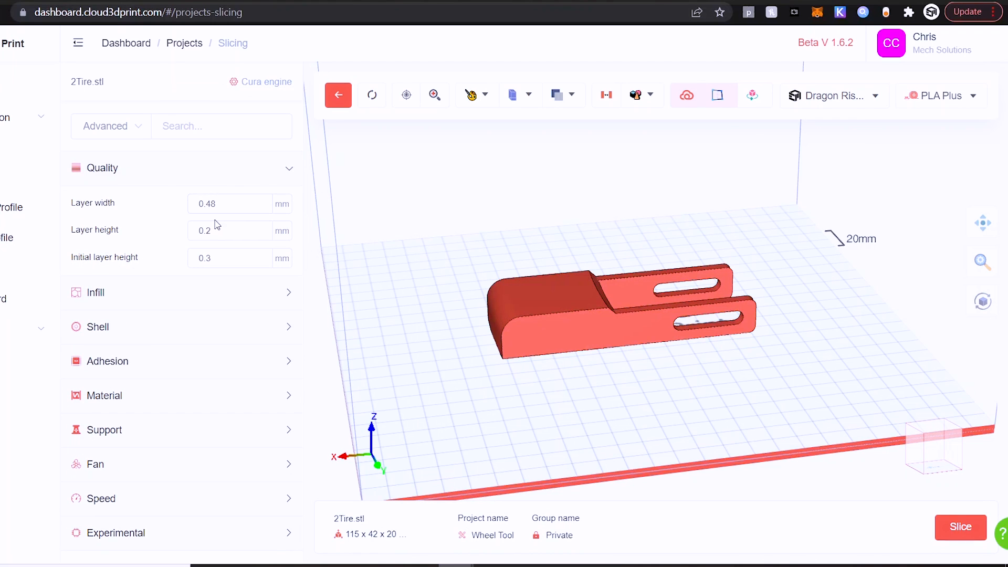
left_click(200, 167)
left_click(169, 206)
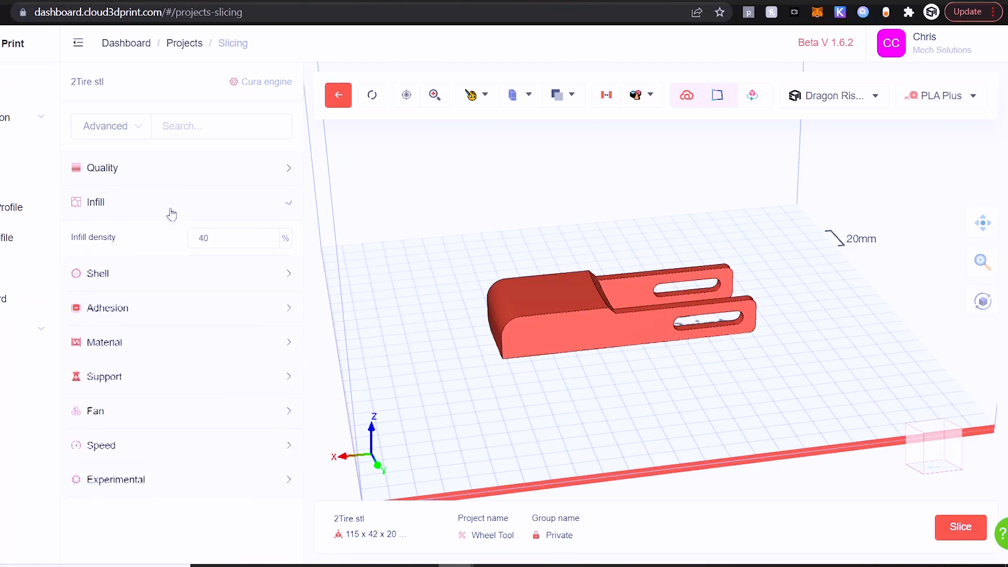
left_click(186, 210)
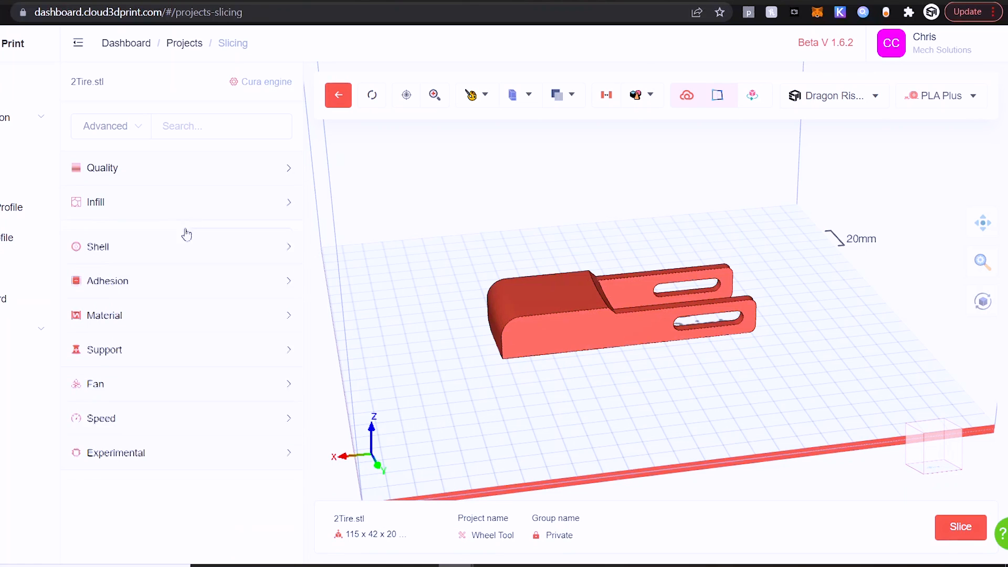
Turn Ironing enabled to No in the Shell settings
left_click(175, 237)
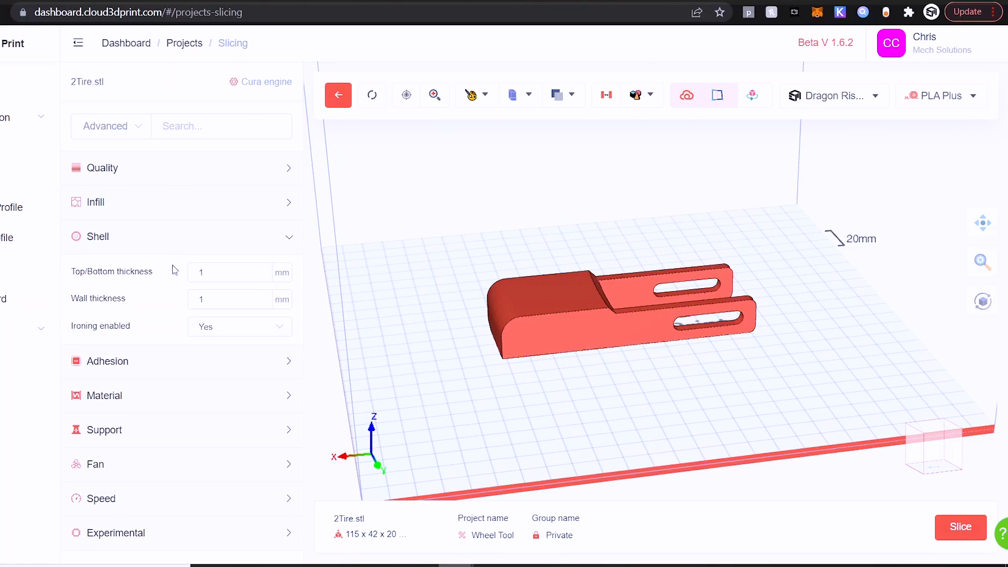
left_click(212, 335)
left_click(210, 387)
left_click(172, 239)
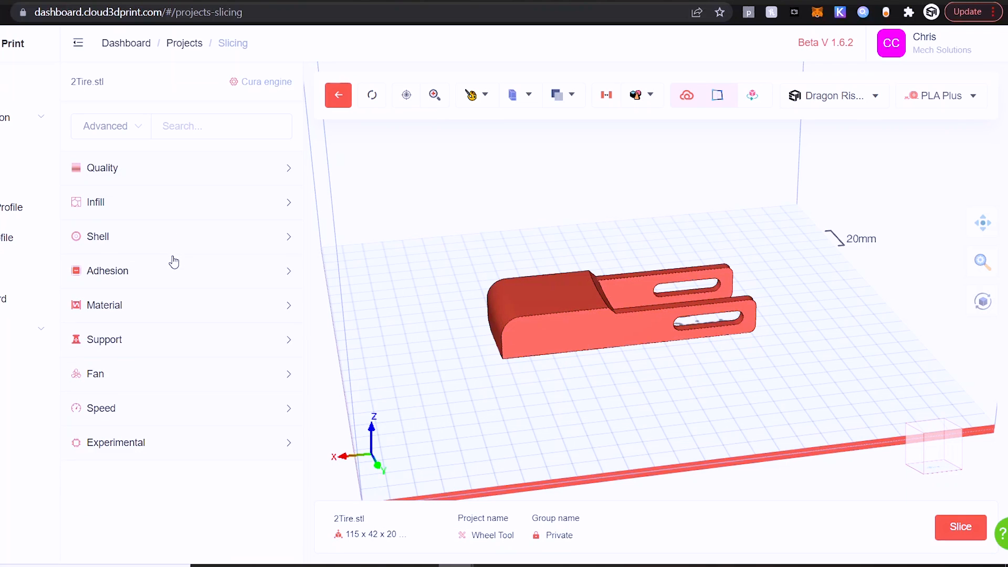
Change the Adhesion type from Brim to None
left_click(178, 276)
left_click(218, 308)
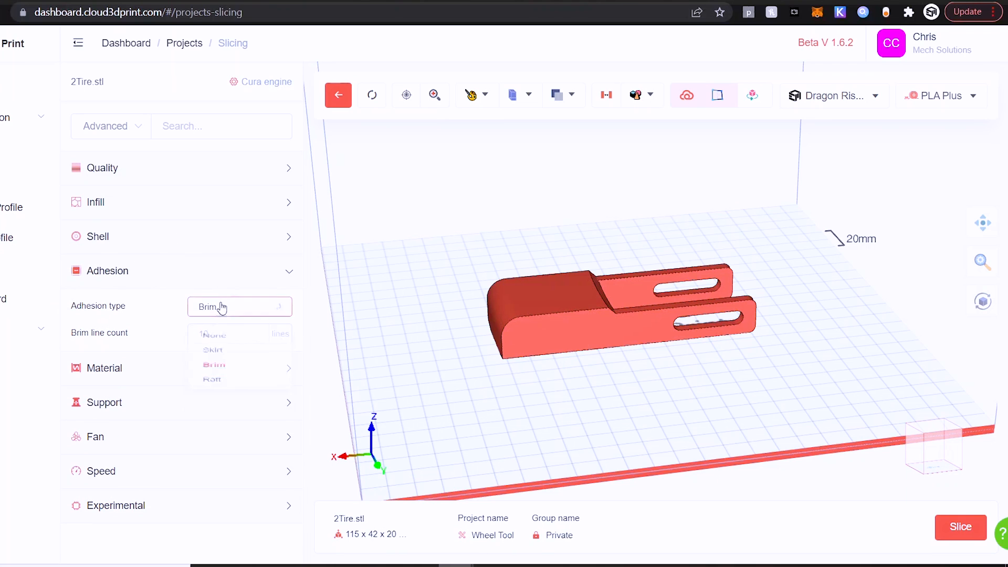
left_click(210, 340)
left_click(164, 282)
left_click(153, 310)
Set nozzle 207 °C, bed 55 °C, retraction speed 35 mm/s and retraction distance 1 mm
left_click_drag(226, 342, 179, 346)
type("207")
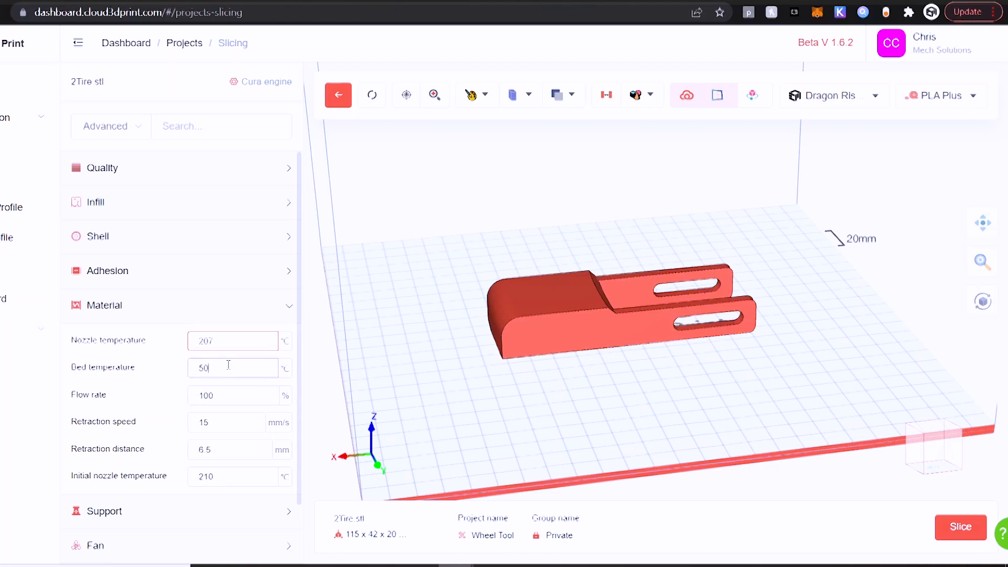
left_click(224, 363)
left_click_drag(228, 423, 163, 426)
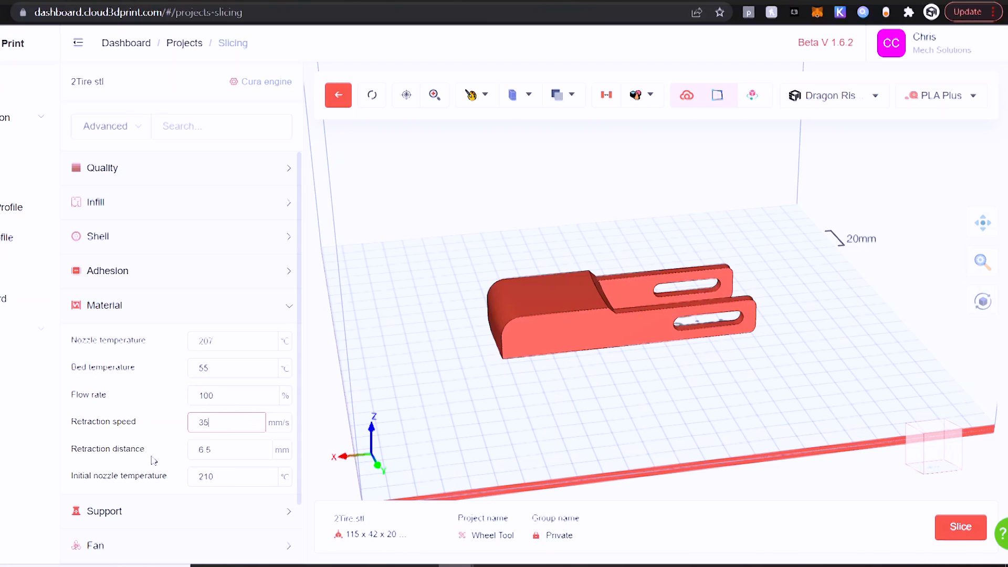
left_click_drag(210, 450, 166, 456)
type("1")
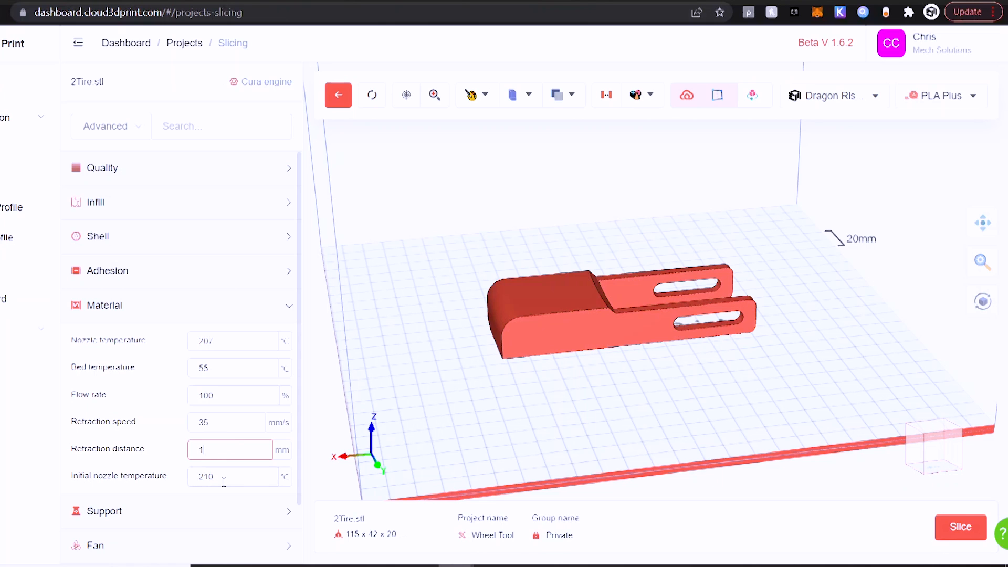
left_click(224, 480)
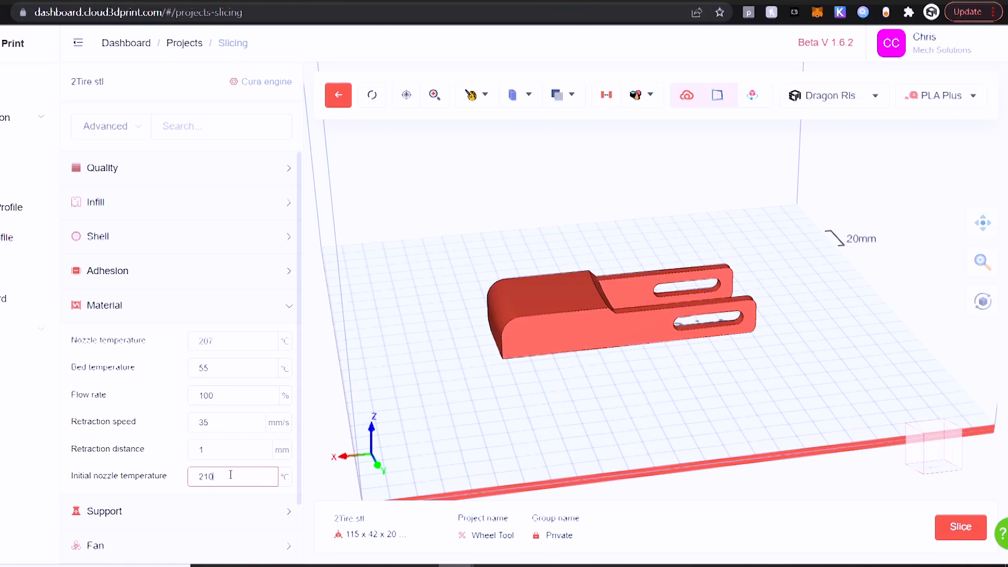
scroll(202, 294, "down", 1)
left_click(284, 265)
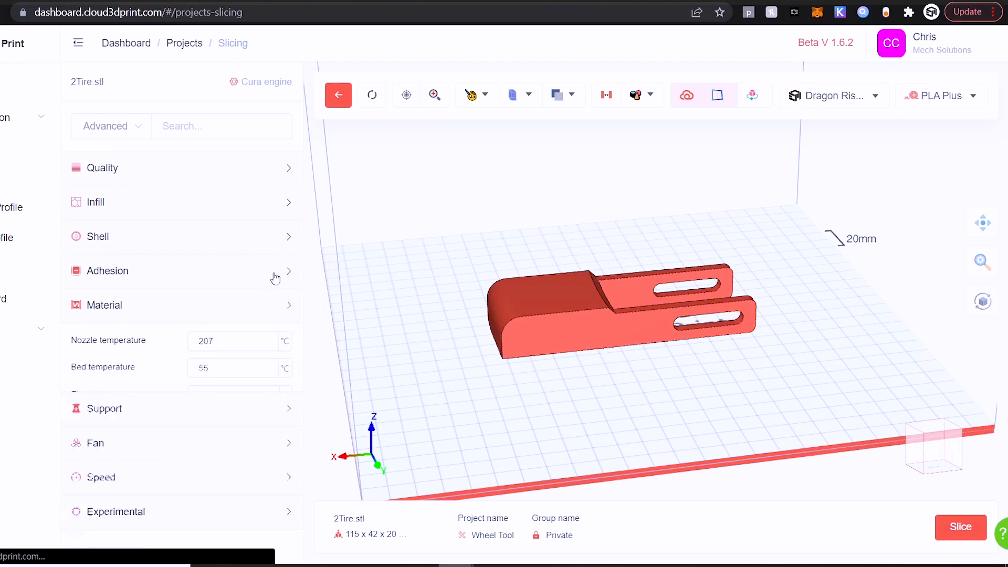
Set Support enabled to No
left_click(209, 346)
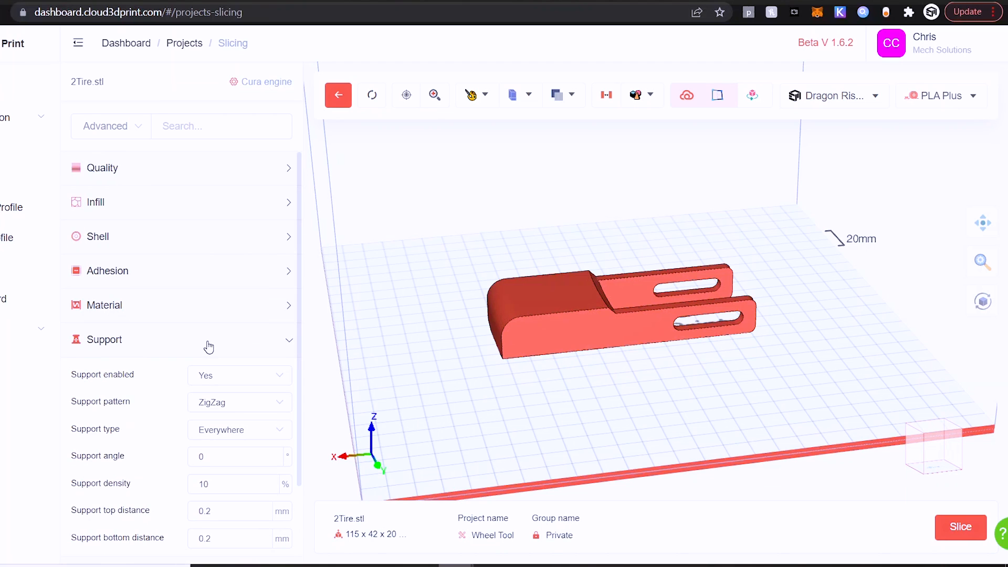
scroll(205, 310, "down", 2)
left_click(234, 280)
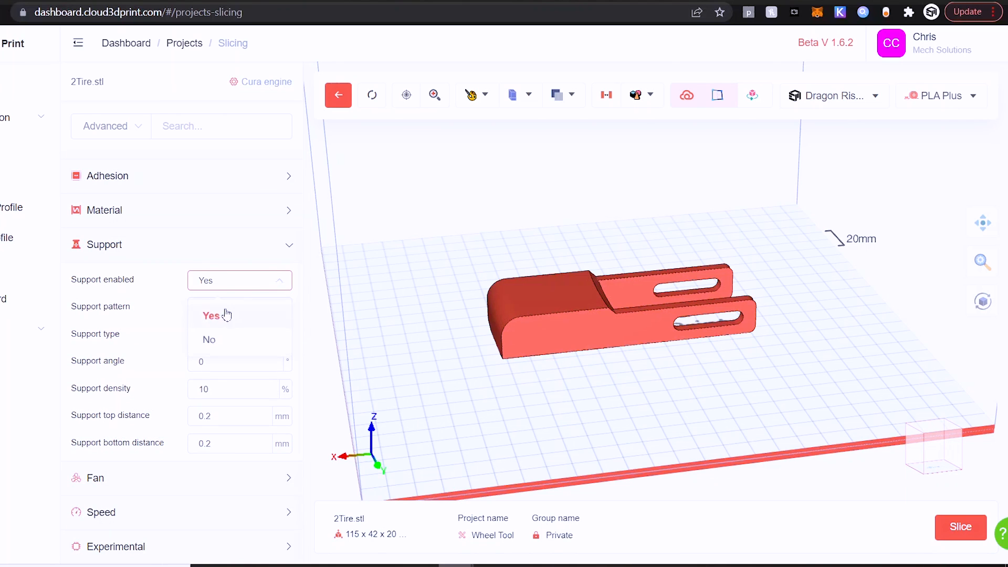
left_click(212, 339)
Set the wall speed to 45 mm/s in the Speed settings
left_click(155, 410)
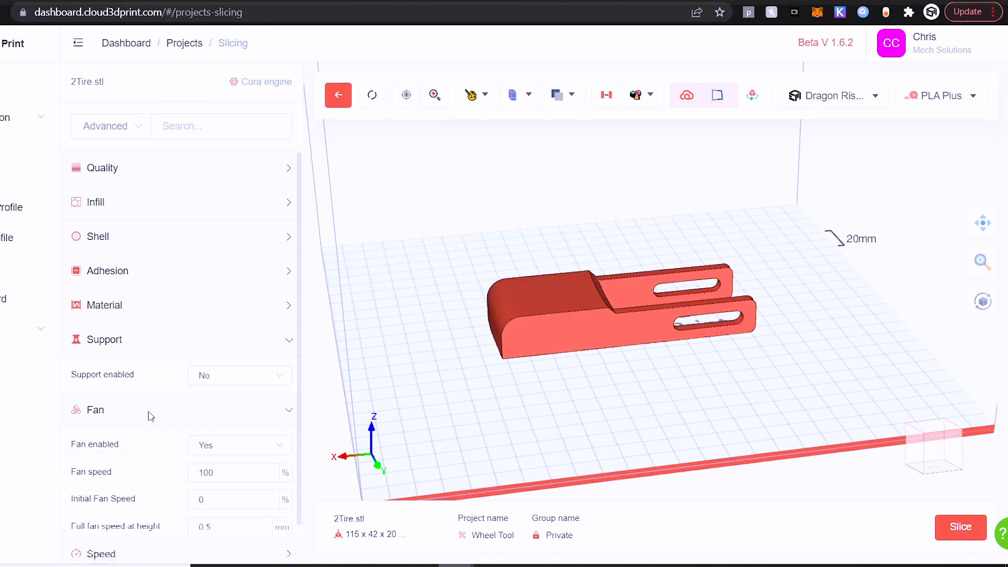
scroll(144, 342, "down", 1)
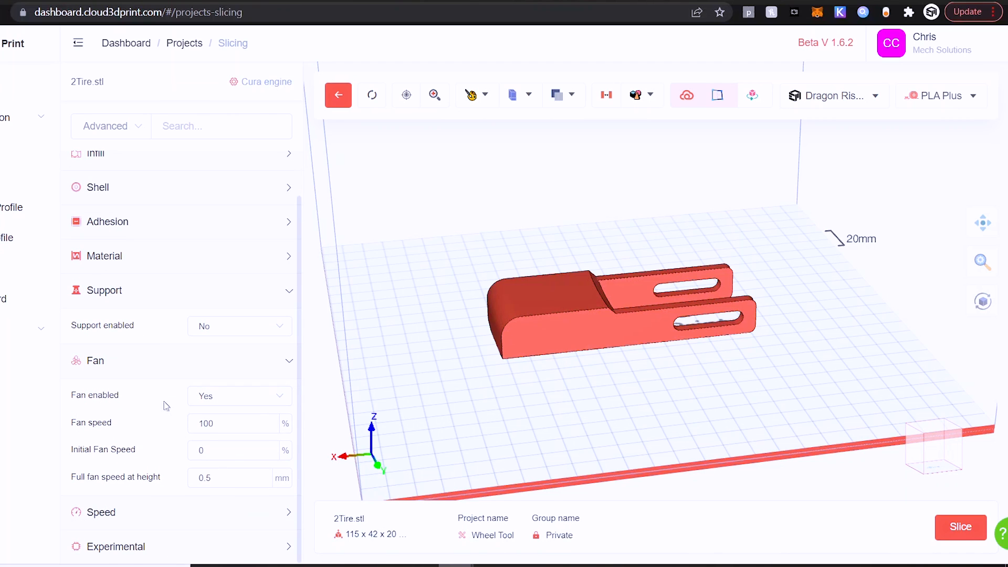
left_click(152, 371)
left_click(144, 445)
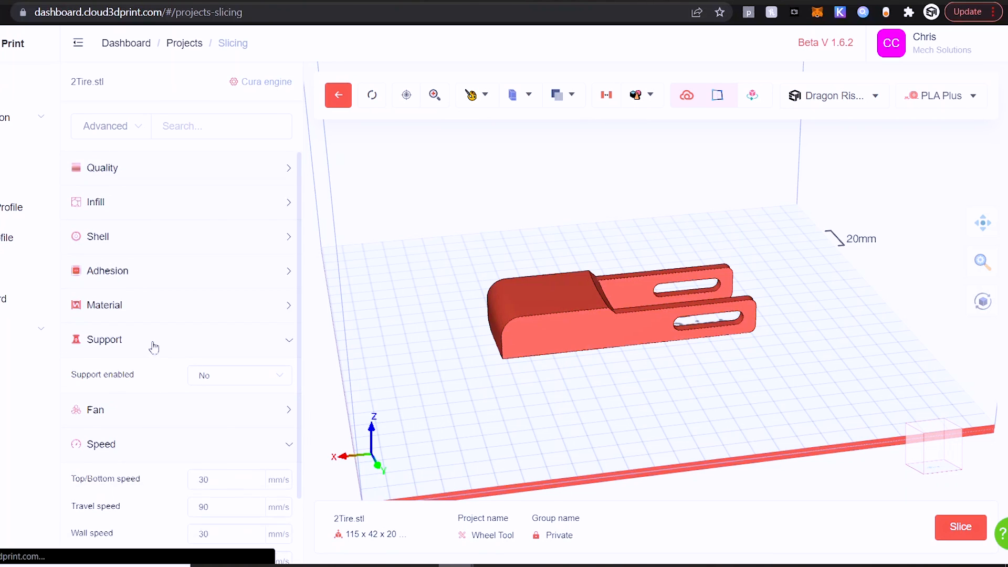
scroll(168, 373, "down", 2)
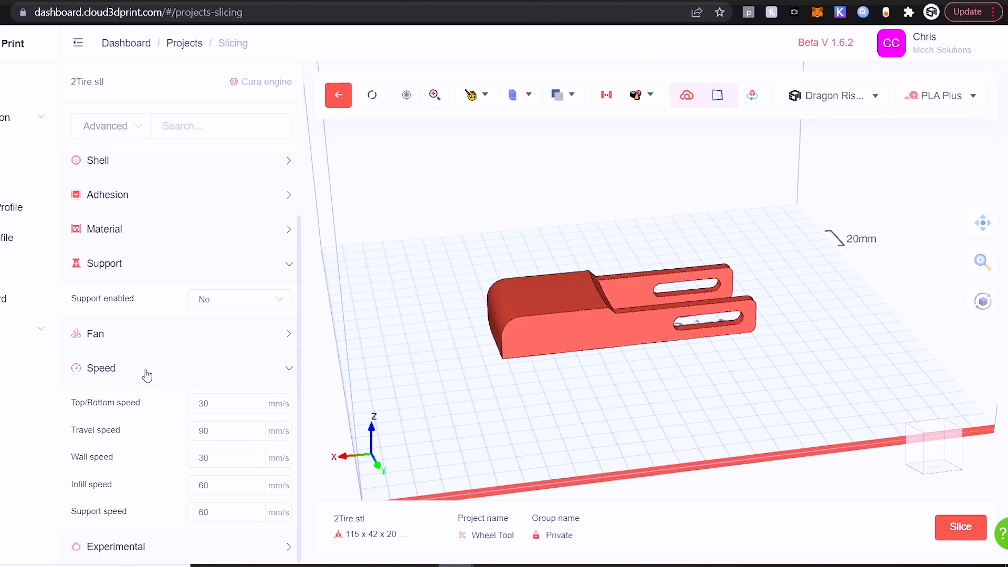
double_click(232, 457)
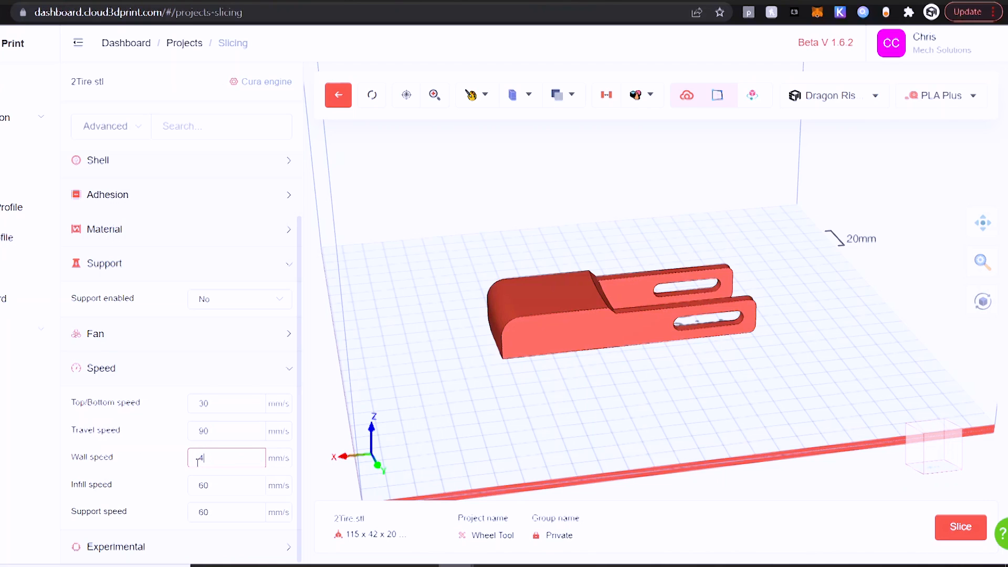
left_click(231, 479)
double_click(237, 488)
left_click(225, 510)
left_click(131, 379)
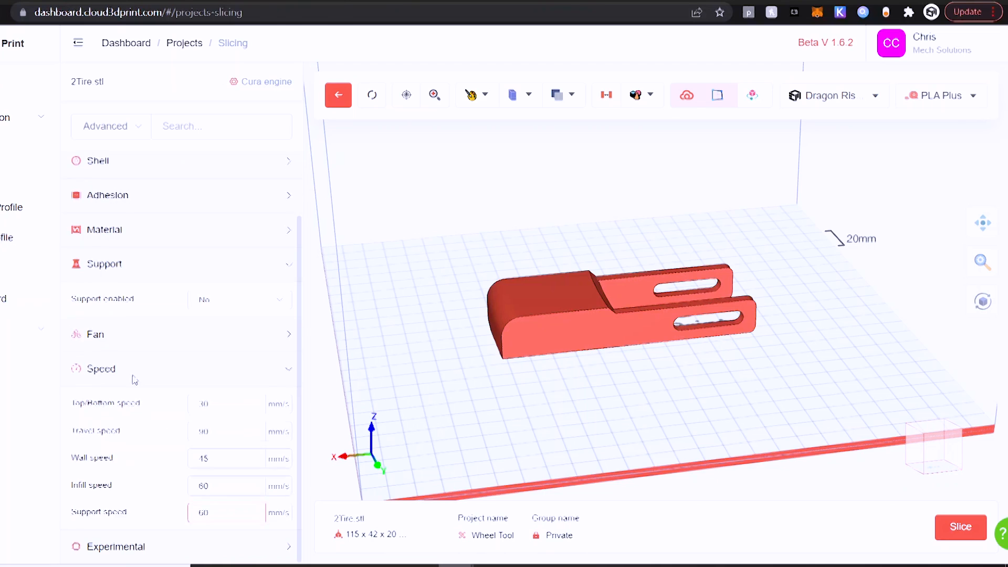
left_click(134, 476)
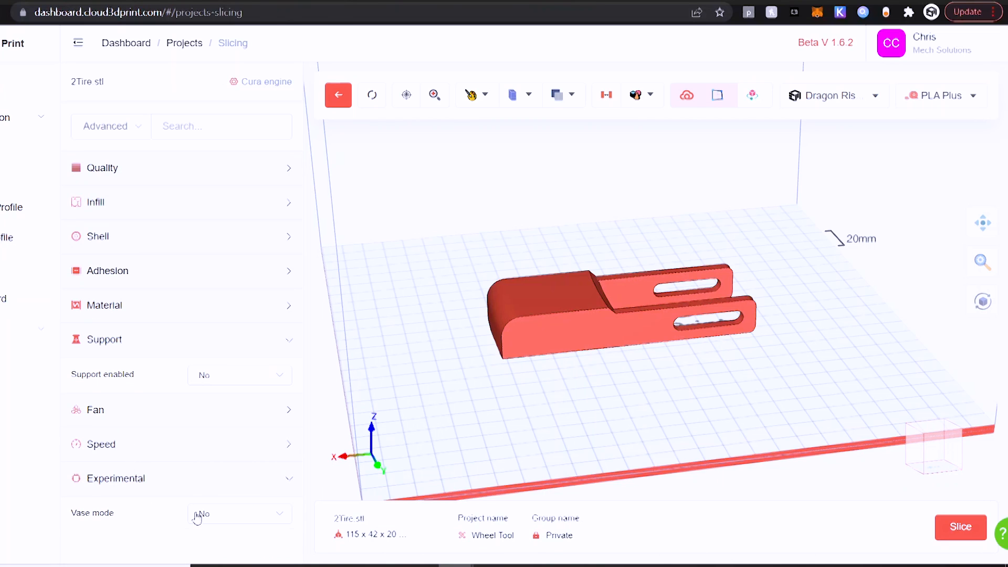
left_click(135, 480)
Slice the 2Tire model and scrub the layer preview from layer 48 back to all 86
left_click(960, 527)
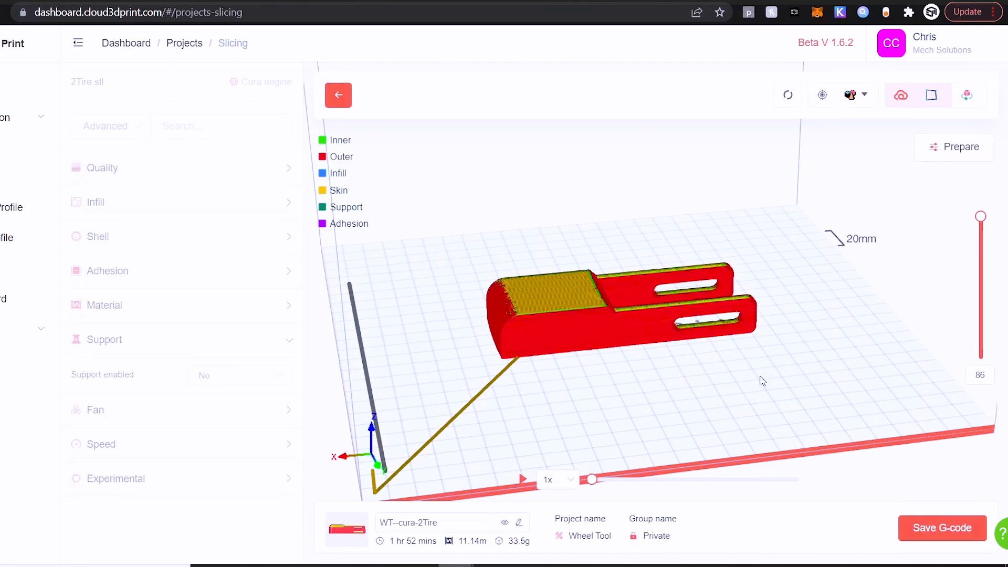
mouse_move(982, 215)
left_click_drag(981, 216, 981, 281)
mouse_move(819, 336)
left_mouse_down()
mouse_move(817, 387)
mouse_move(817, 344)
left_mouse_up()
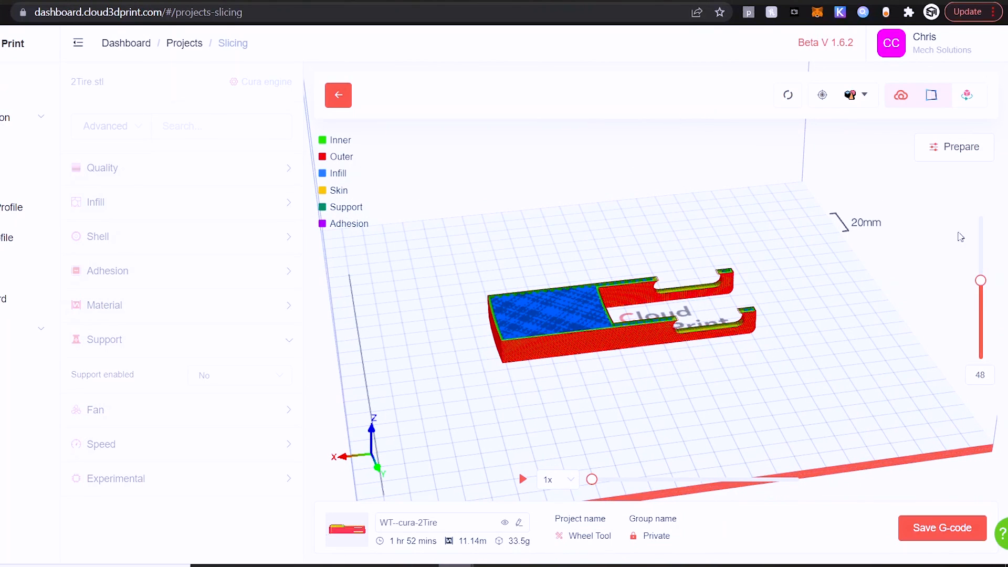
left_click_drag(980, 281, 981, 195)
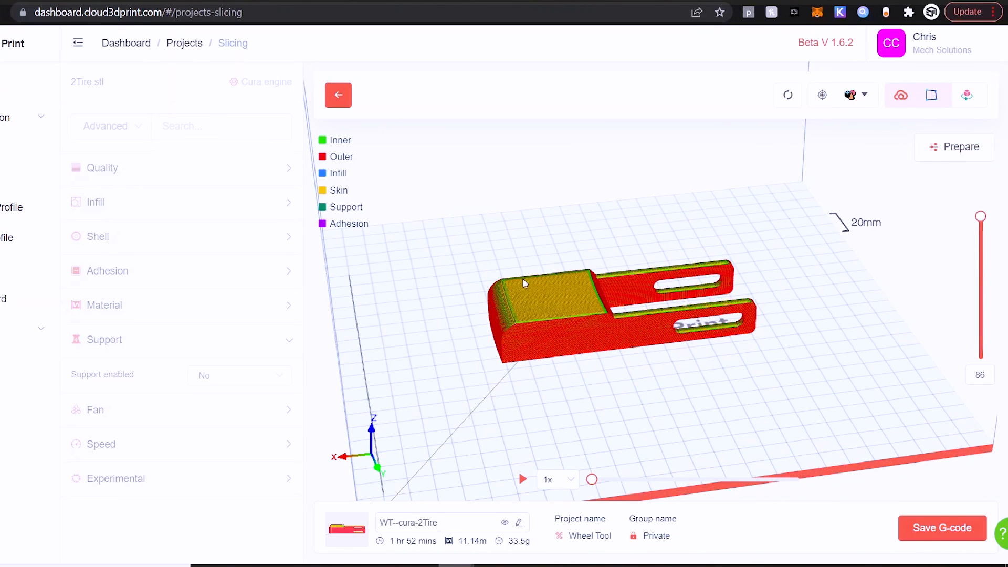
Change infill density to 20% and re-slice the model
left_click(963, 161)
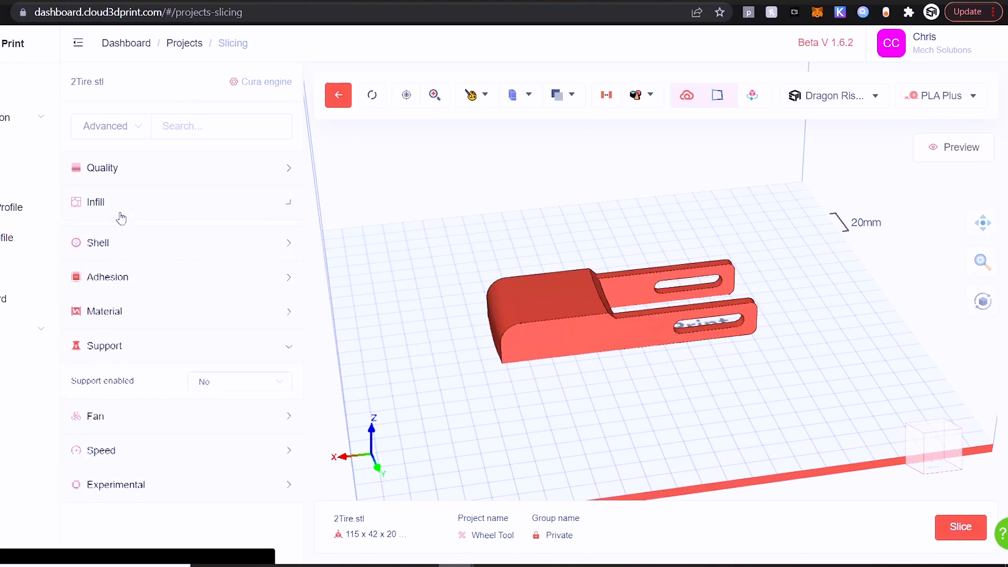
left_click(127, 205)
left_click_drag(242, 240, 176, 243)
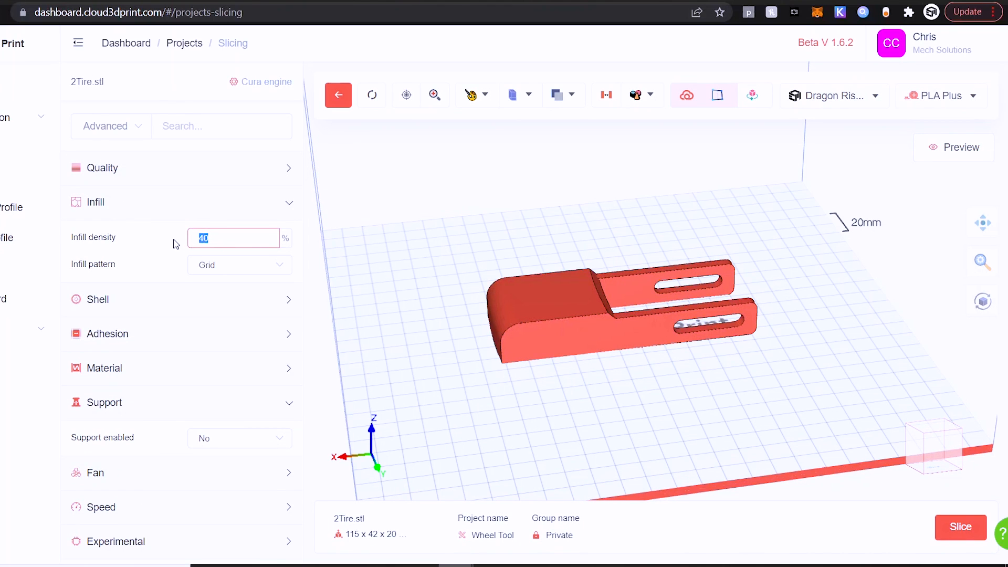
type("20")
left_click(954, 530)
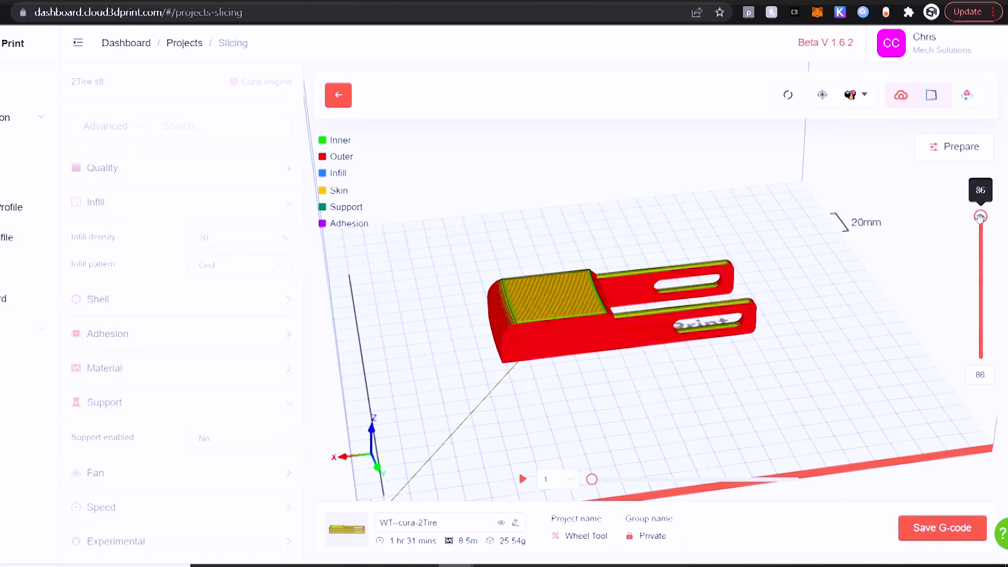
Inspect the layer 36 cross-section and play the print-path animation at 50x speed
left_click_drag(980, 217, 980, 300)
left_click_drag(846, 387, 861, 354)
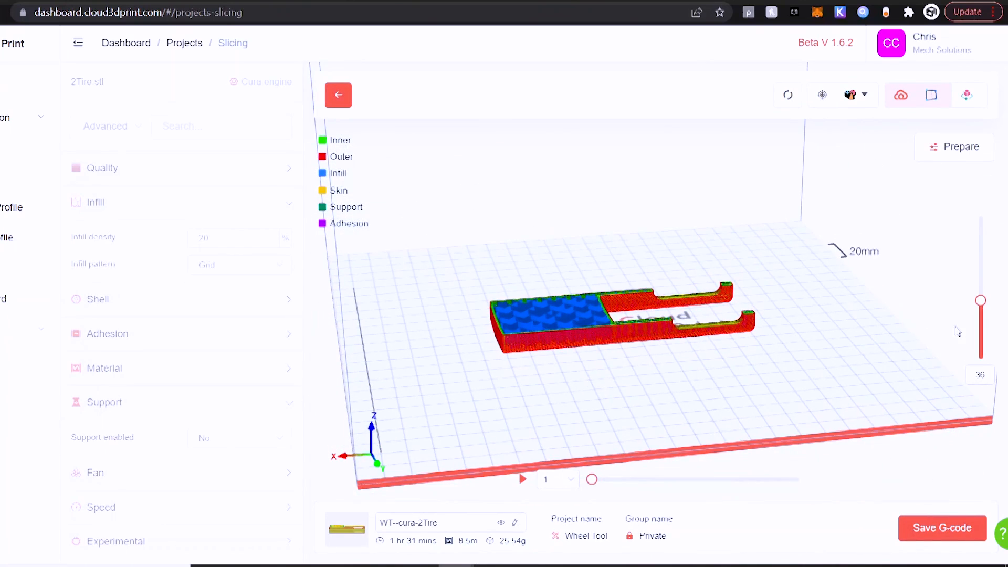
left_click_drag(980, 300, 980, 217)
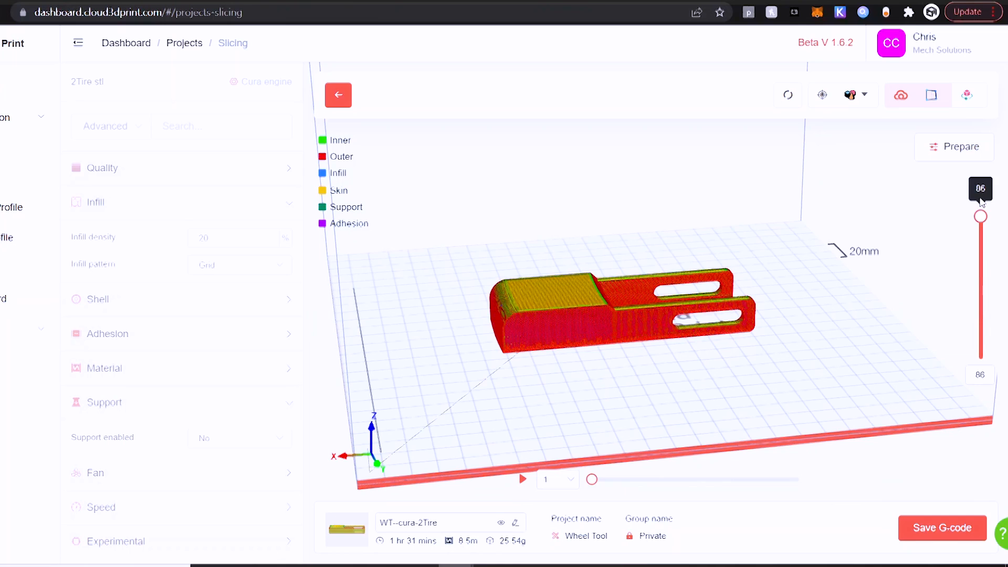
left_click(574, 481)
left_click(559, 420)
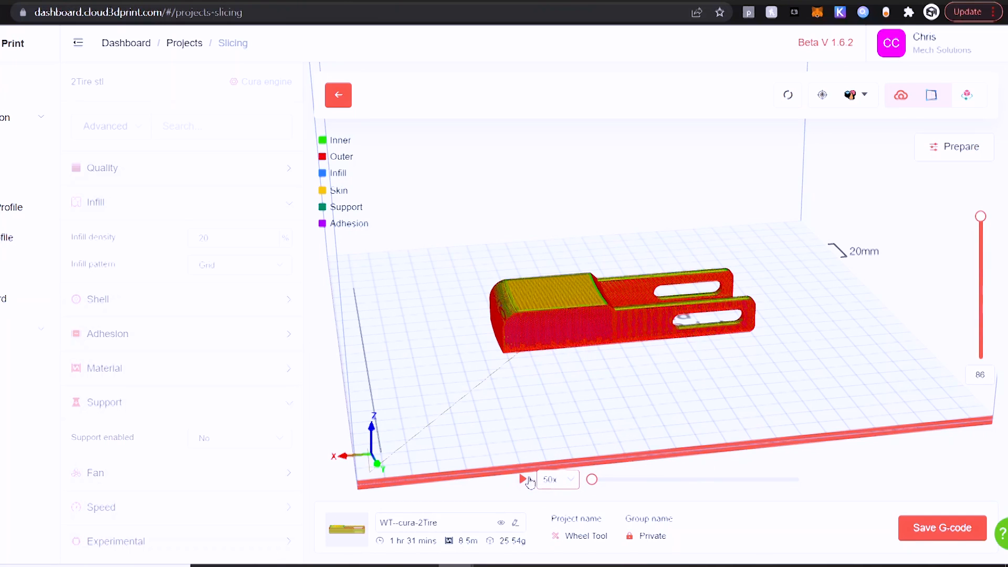
left_click(523, 479)
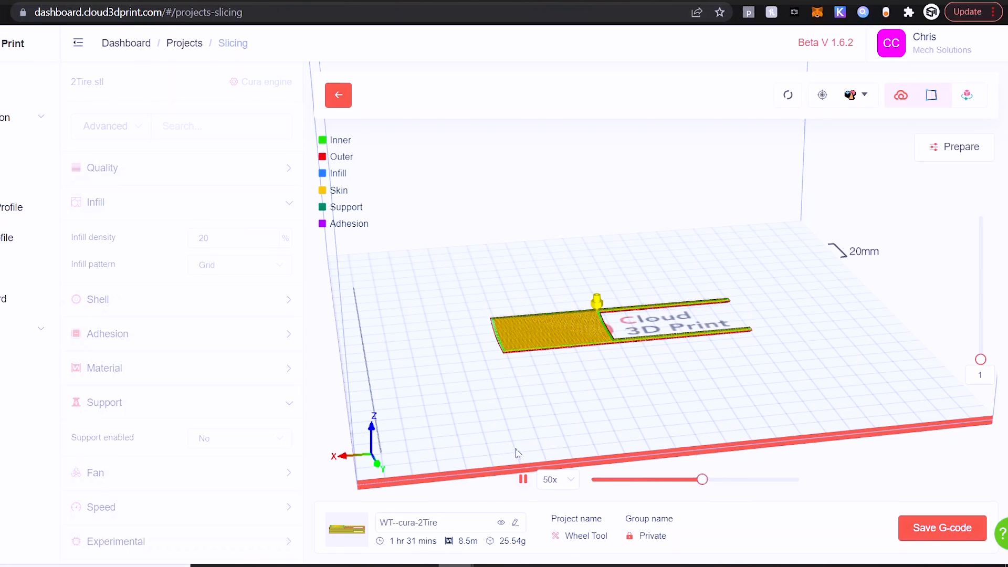
left_click(522, 479)
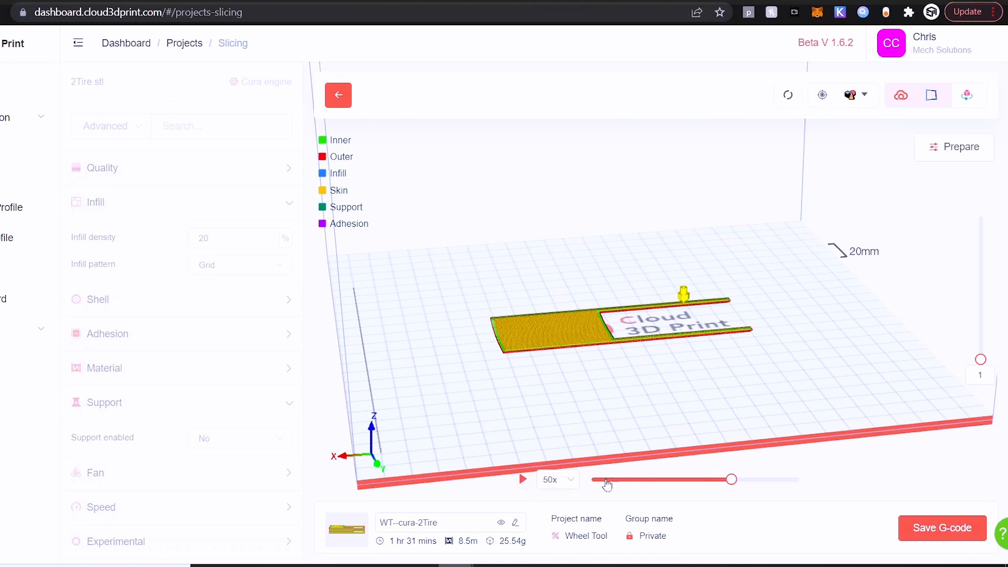
left_click_drag(980, 359, 980, 216)
mouse_move(857, 356)
left_mouse_down()
mouse_move(833, 382)
mouse_move(844, 346)
left_mouse_up()
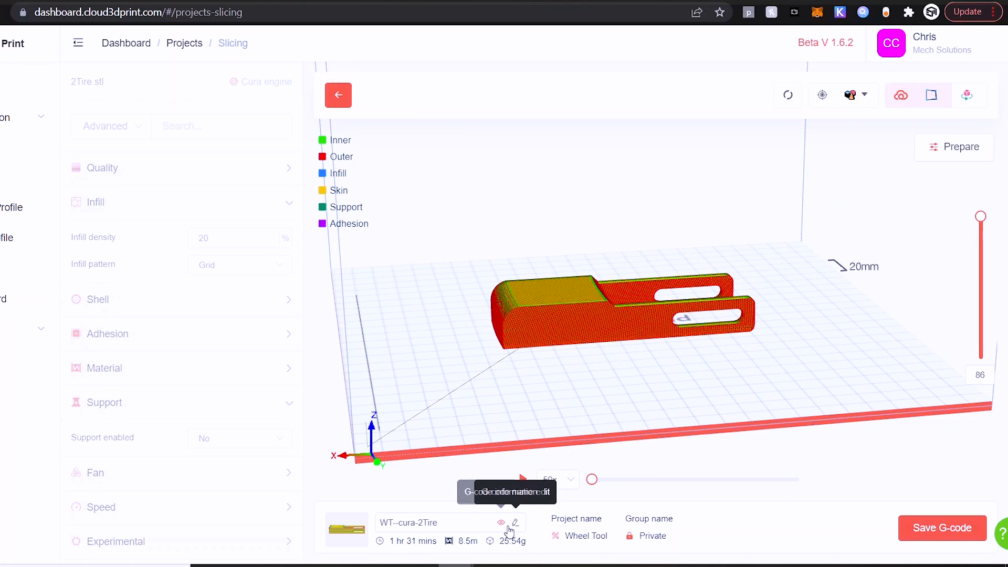
Keep the name WT--cura-2Tire, save the G-code to the project, and return to Wheel Tool
left_click(515, 523)
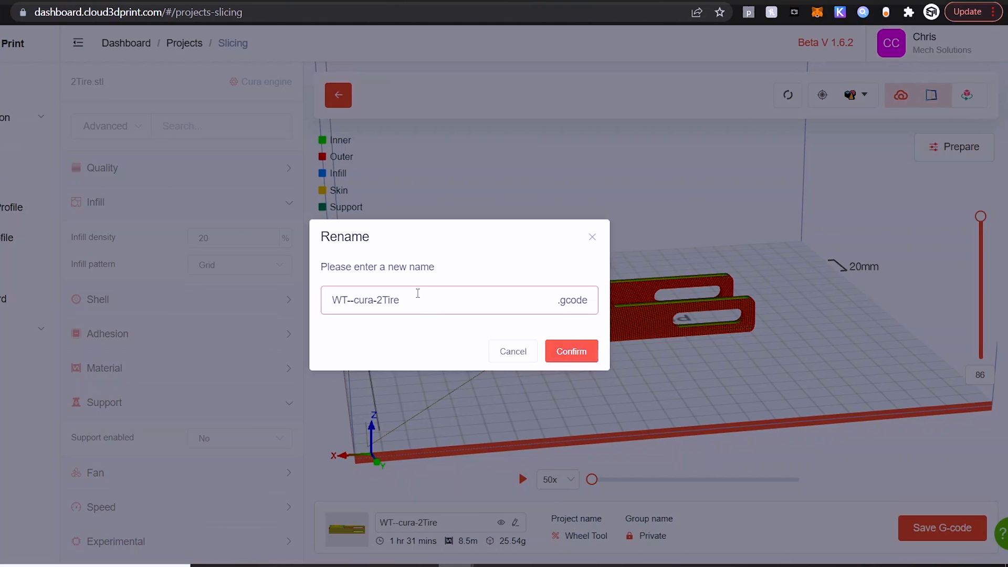
left_click(272, 316)
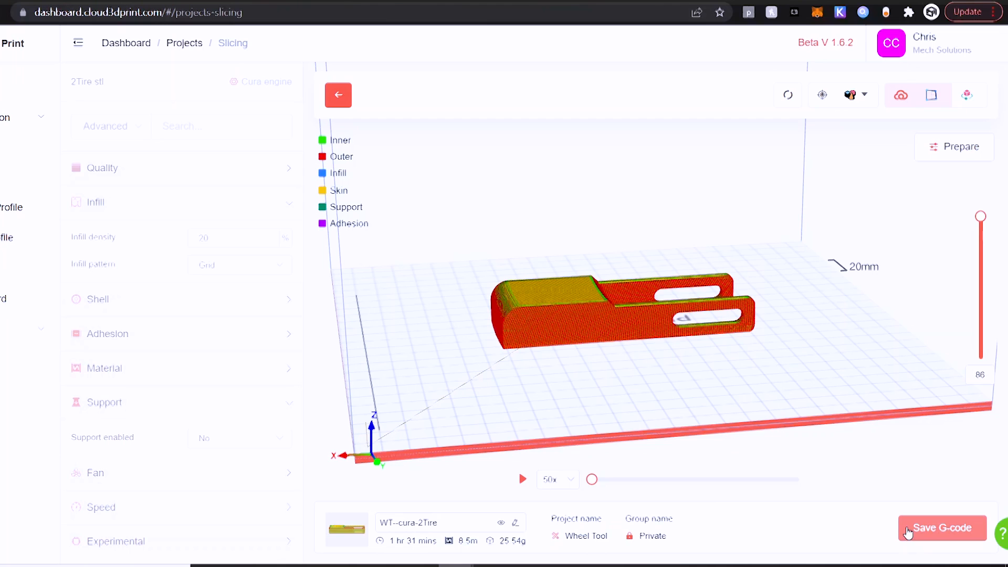
left_click(907, 532)
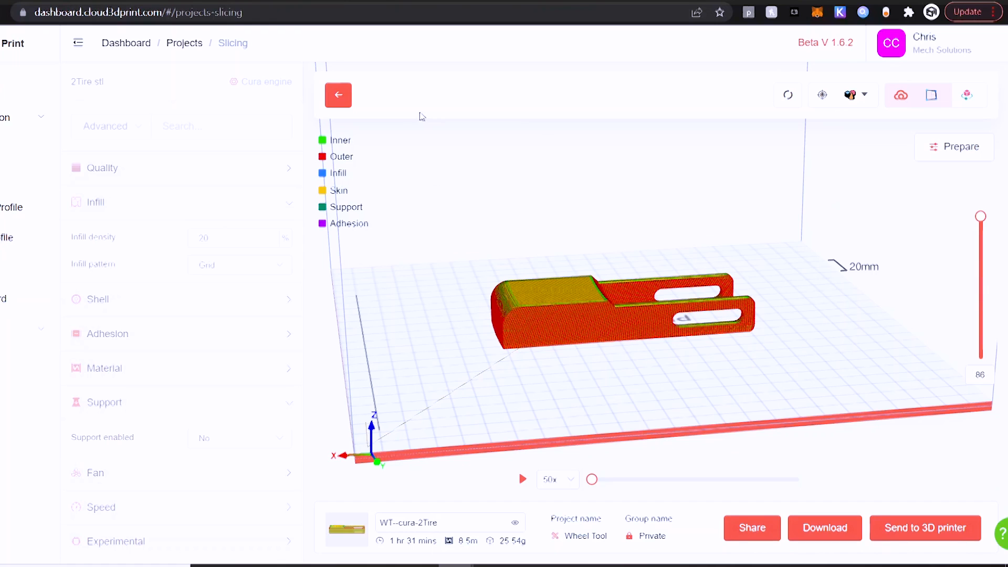
left_click(347, 96)
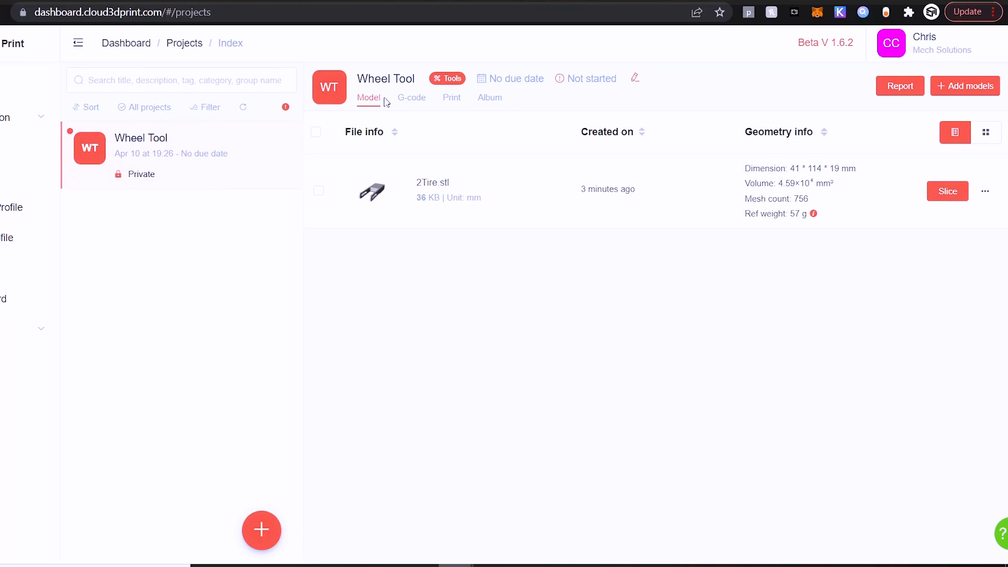
Confirm WT--cura-2Tire appears in Wheel Tool's G-code list, then open the RPi device's Setup Wizard
left_click(407, 108)
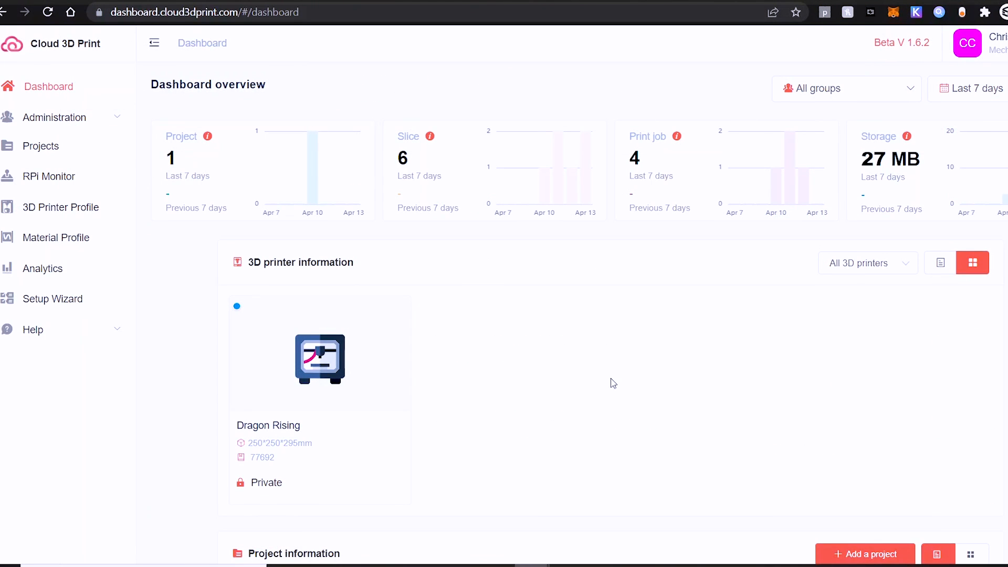
scroll(613, 383, "down", 2)
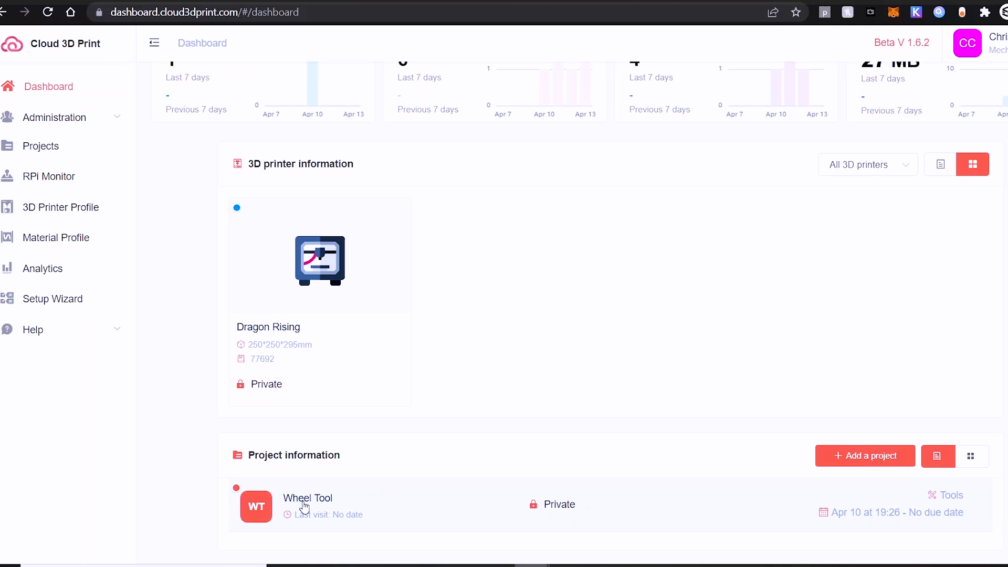
left_click(304, 502)
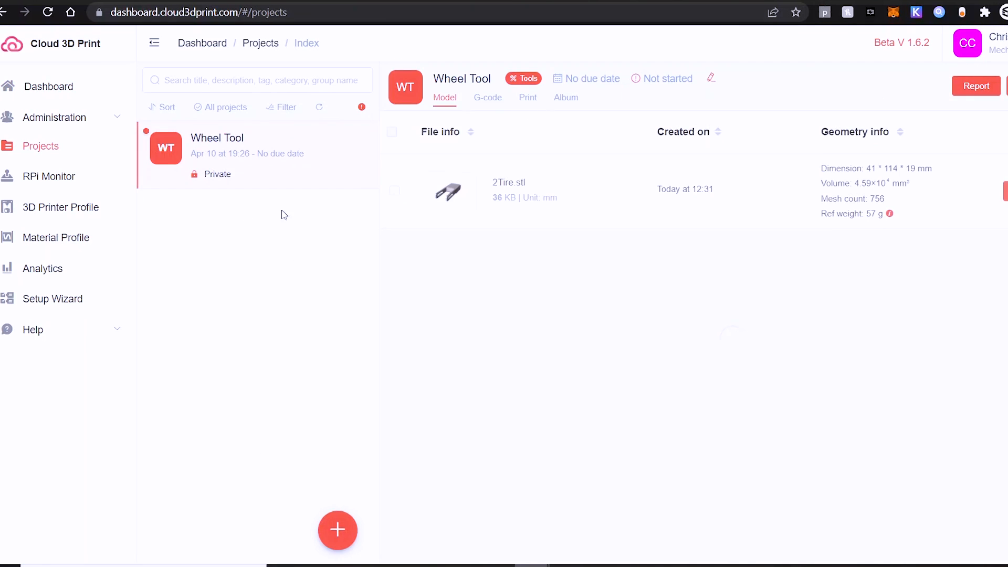
left_click(488, 97)
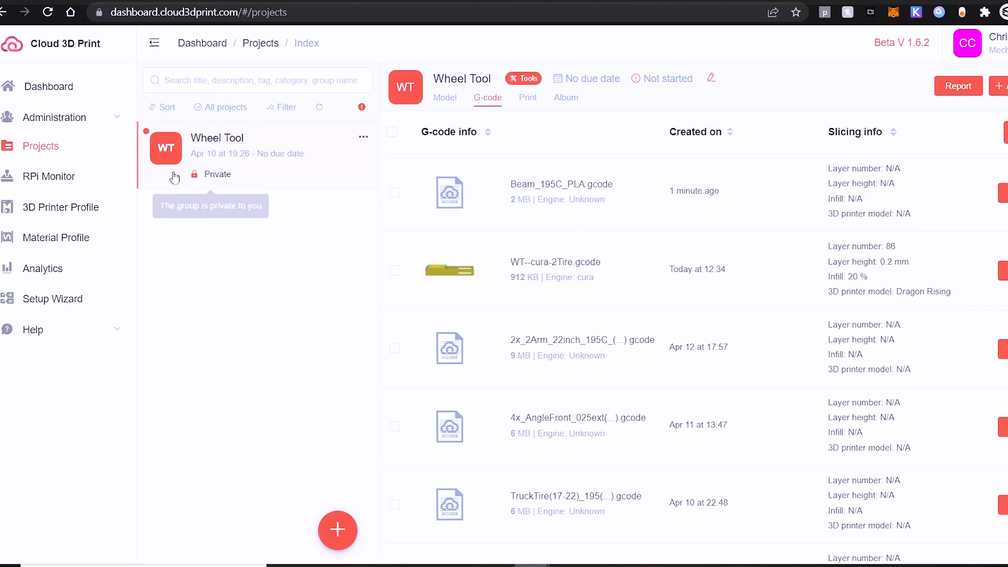
left_click(59, 178)
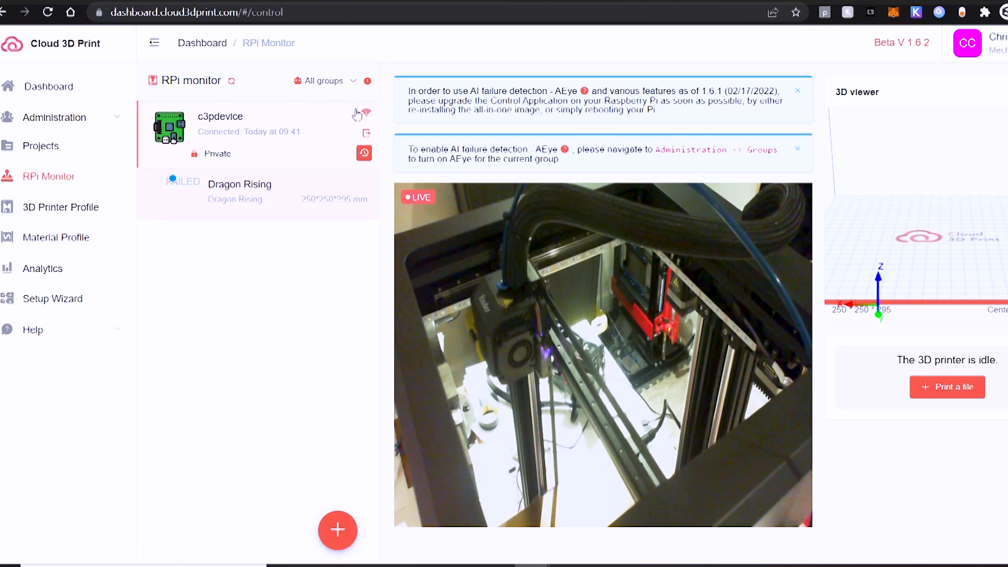
left_click(367, 134)
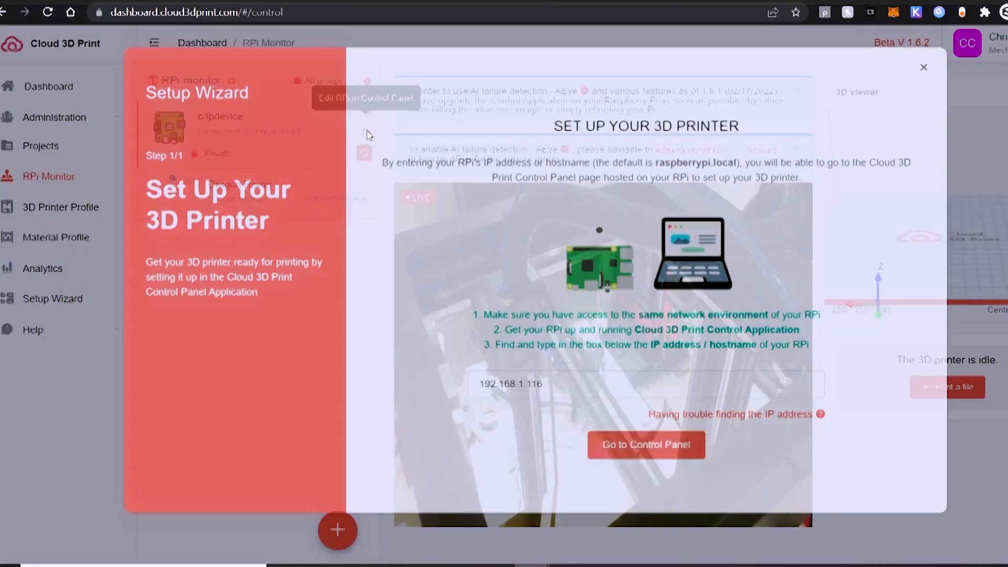
Open Dragon Rising's control page on the Pi and inspect its bed and nozzle temperature fields
left_click(623, 452)
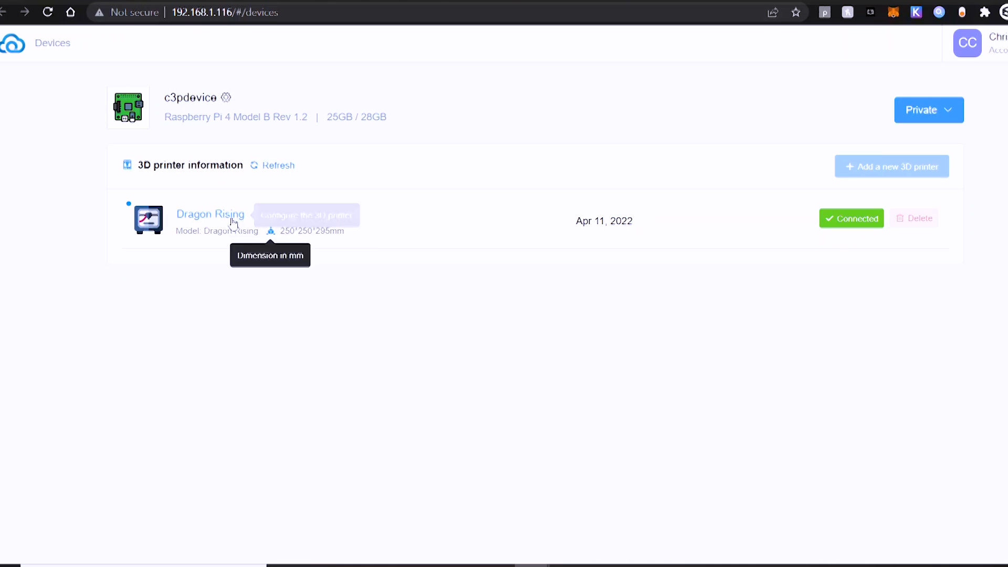
left_click(263, 218)
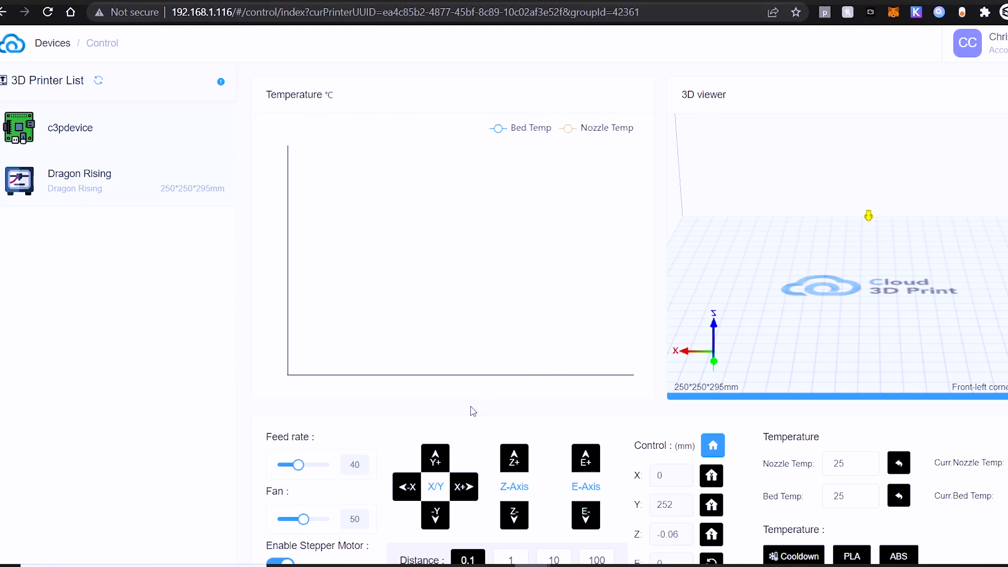
scroll(471, 410, "down", 1)
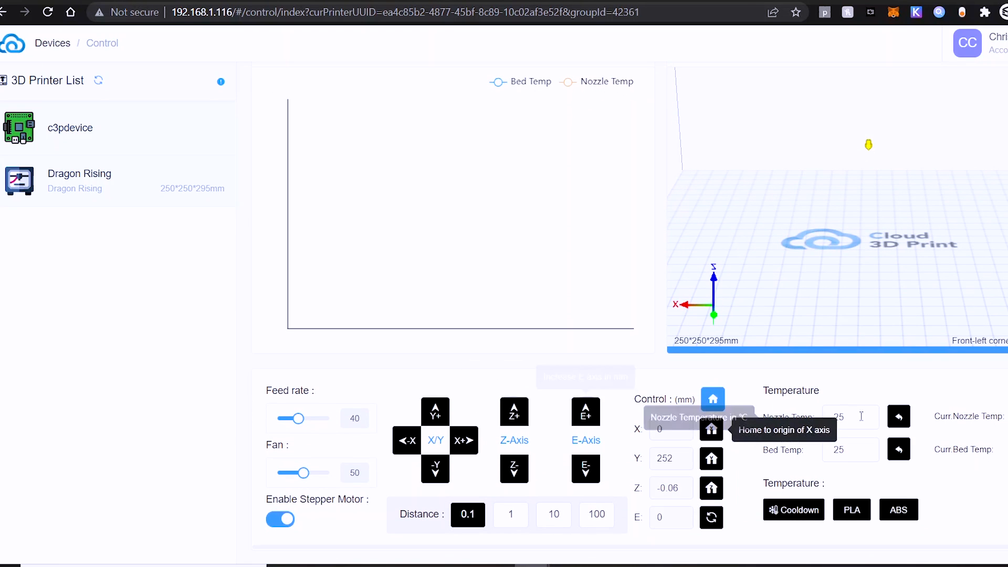
left_click(869, 450)
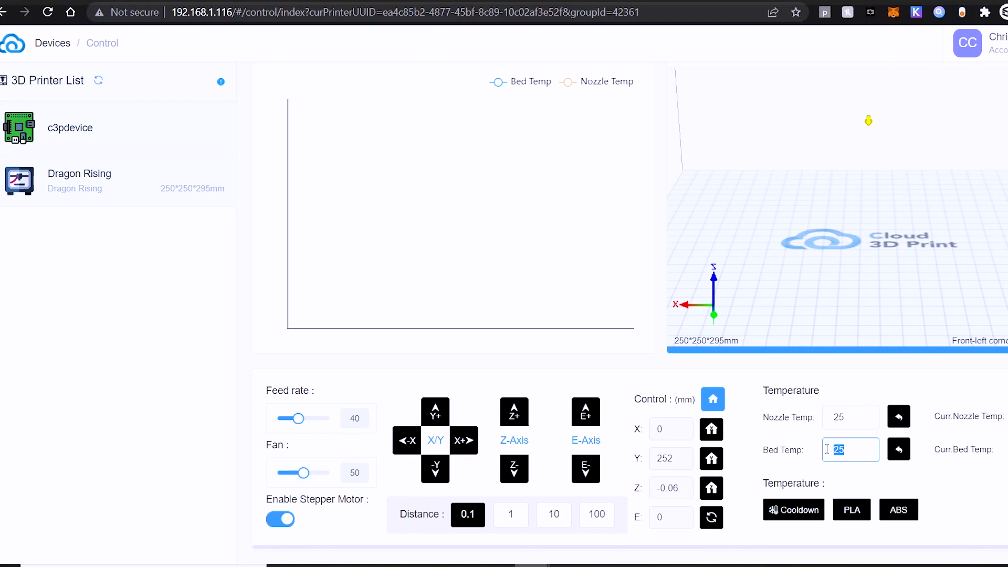
left_click(853, 418)
double_click(853, 419)
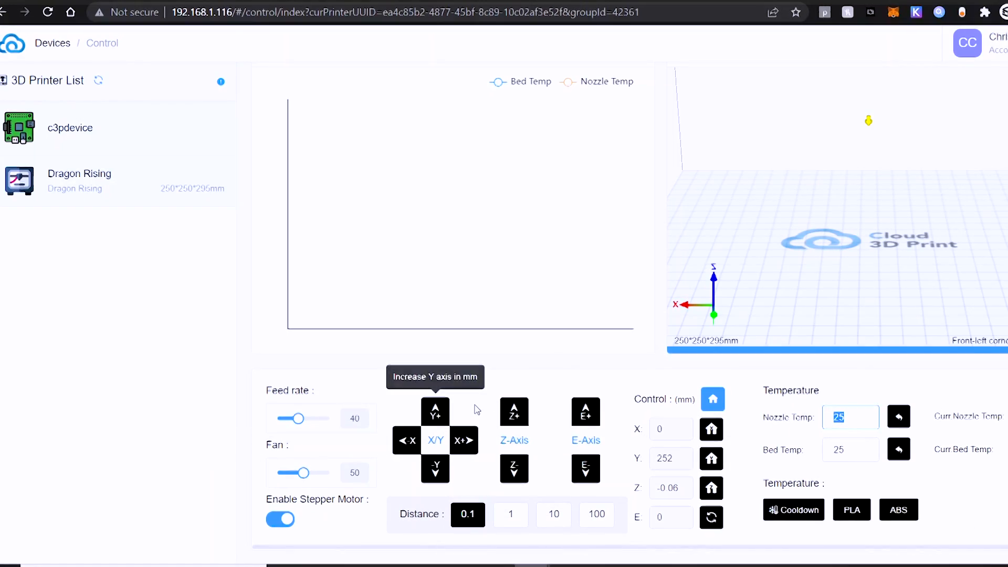
scroll(476, 409, "up", 1)
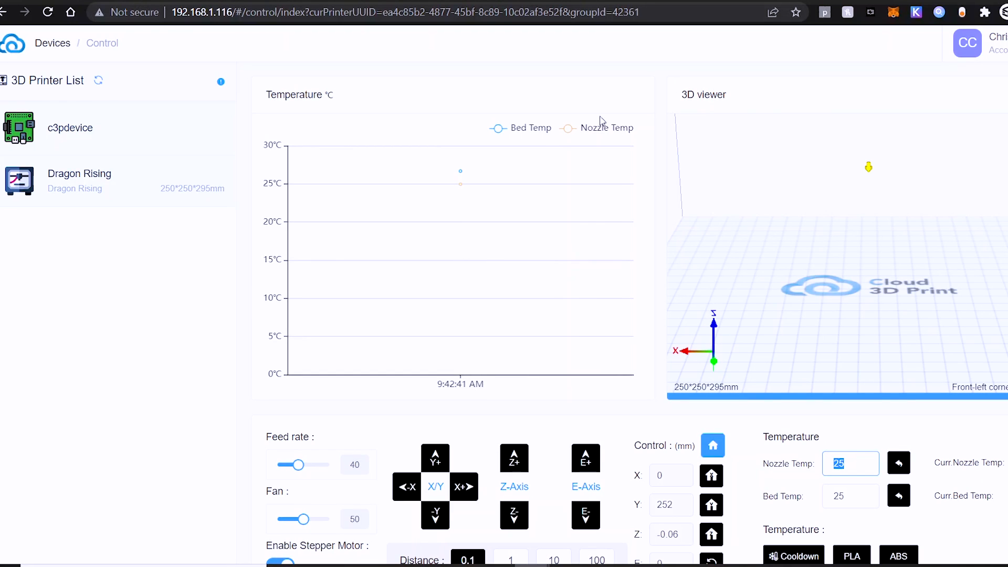
scroll(478, 254, "down", 1)
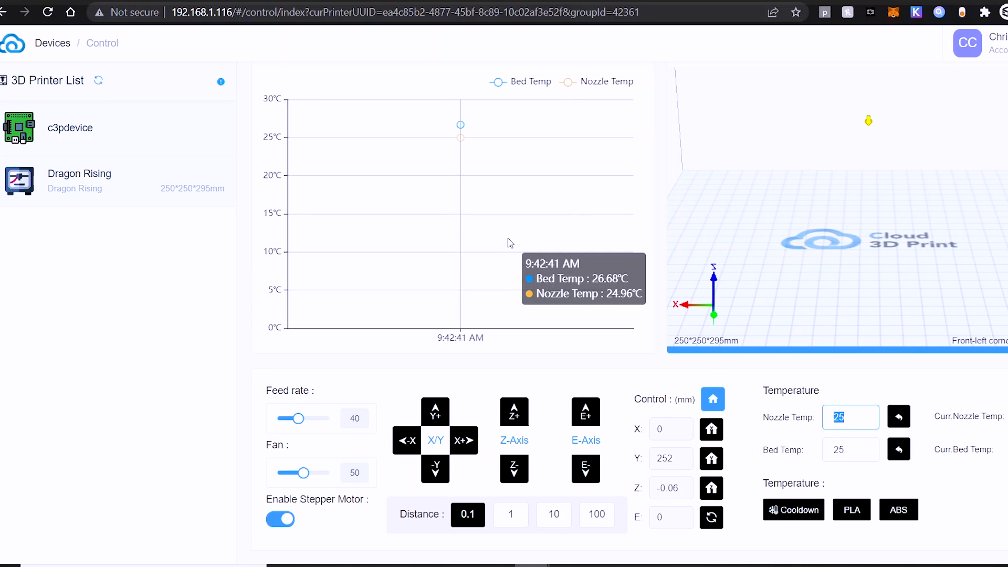
scroll(507, 243, "up", 1)
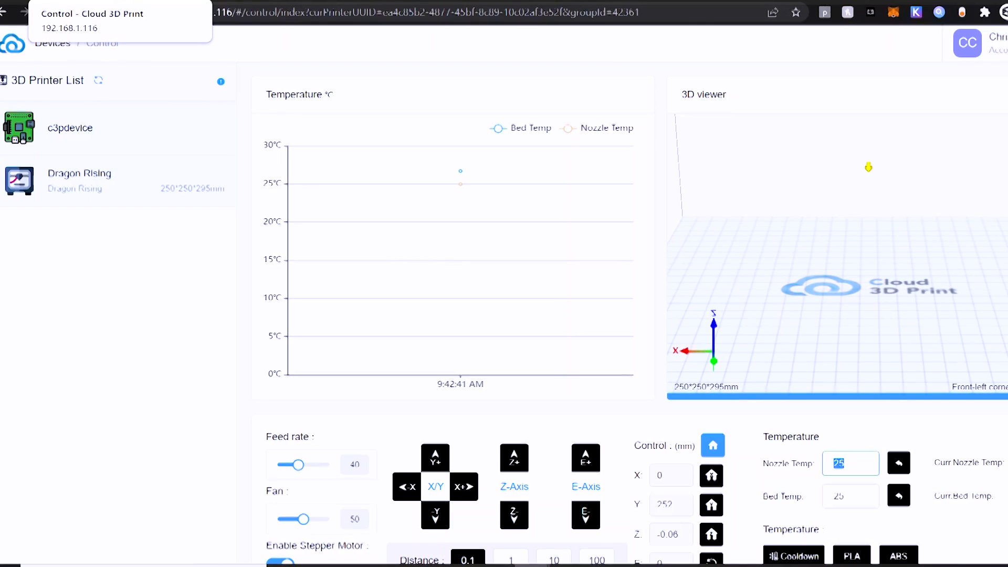
Close the Setup Wizard and show the project's G-code files on the Projects page
left_click(35, 1)
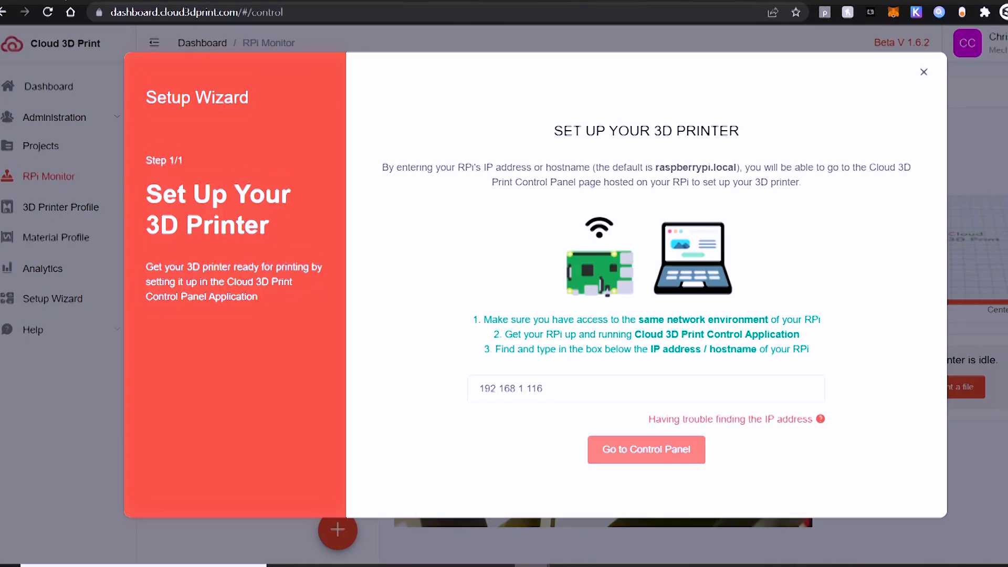
left_click(924, 72)
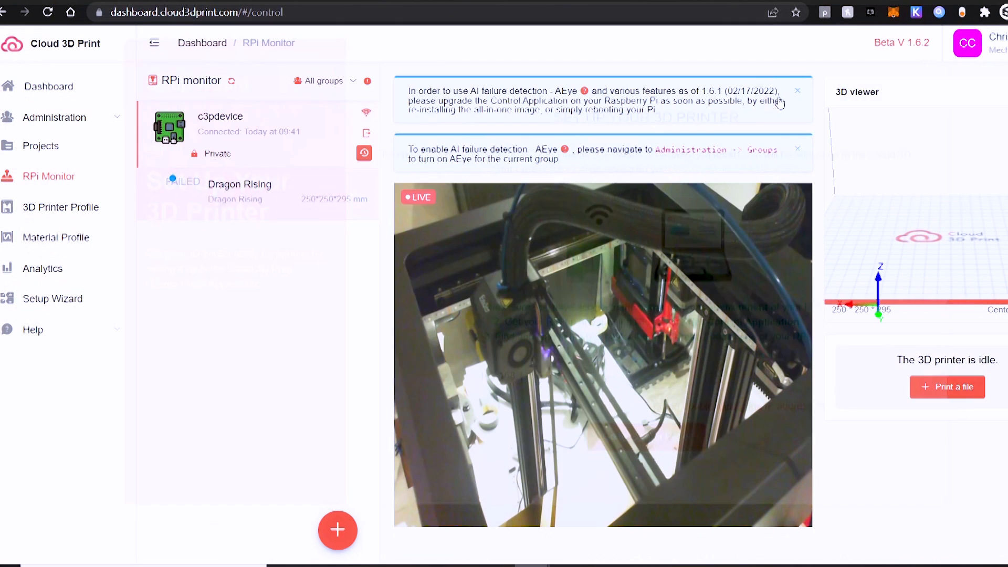
left_click(46, 147)
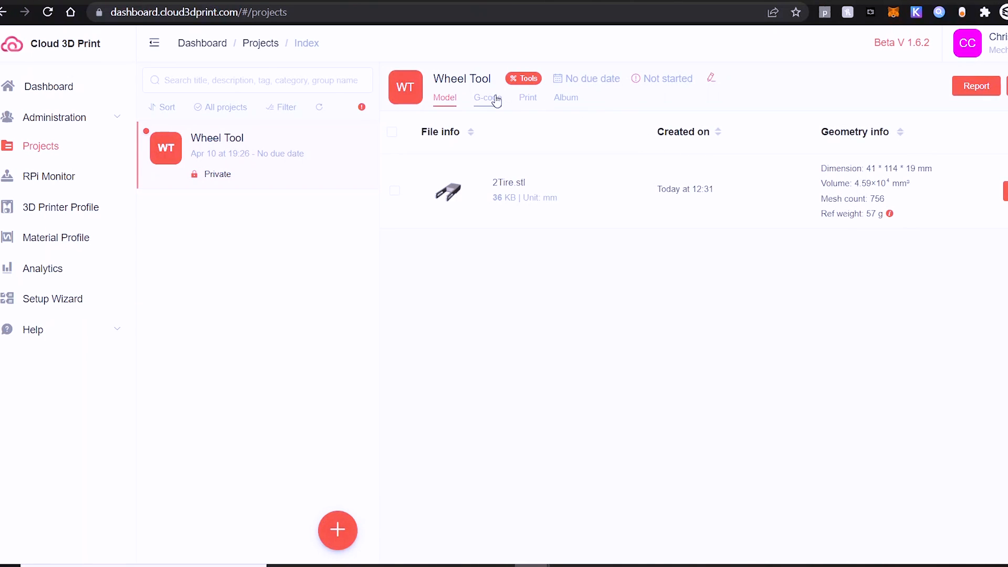
left_click(494, 98)
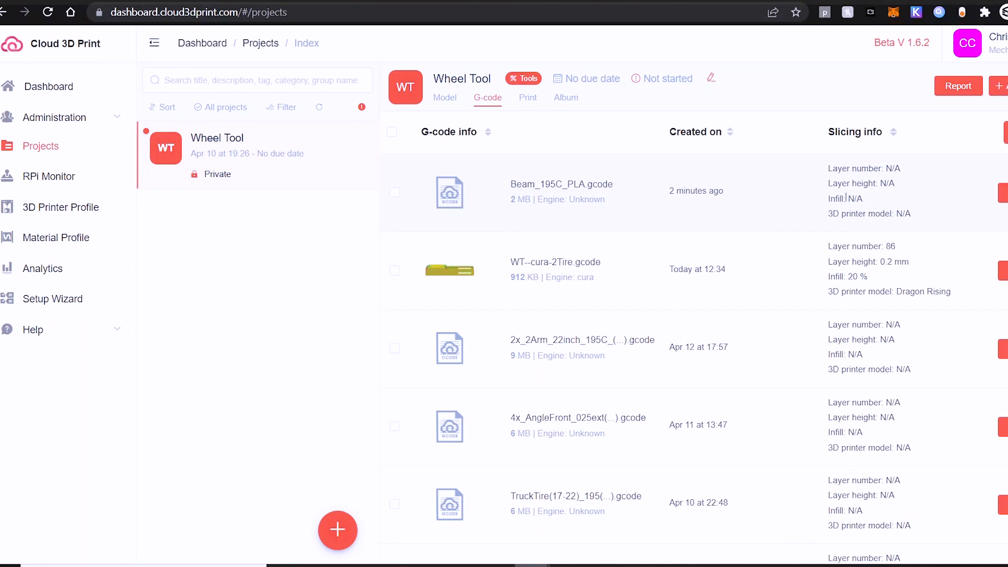
Print Beam_195C_PLA.gcode on Dragon Rising via c3pdevice, accepting the model mismatch warning
left_click(939, 194)
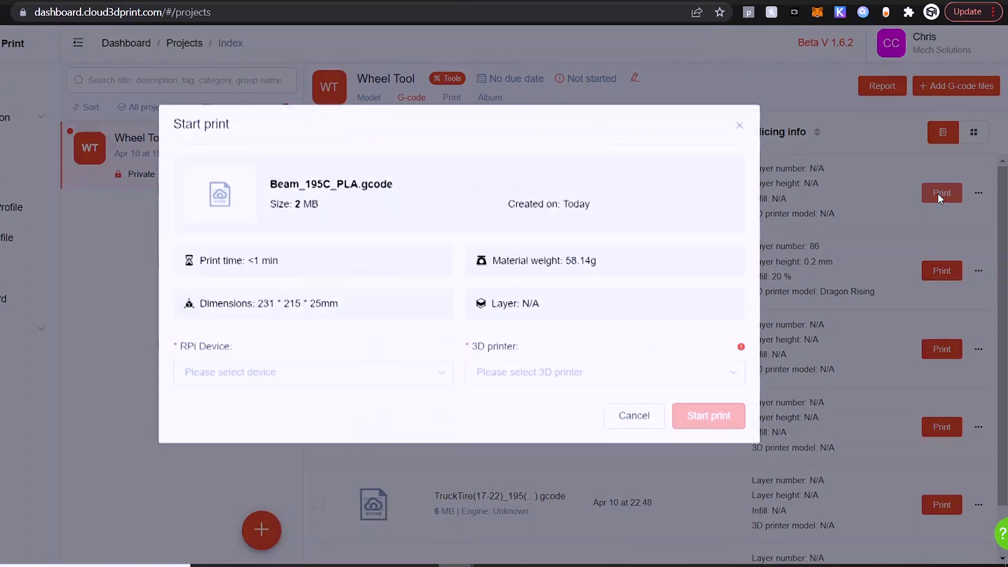
left_click(242, 373)
left_click(234, 412)
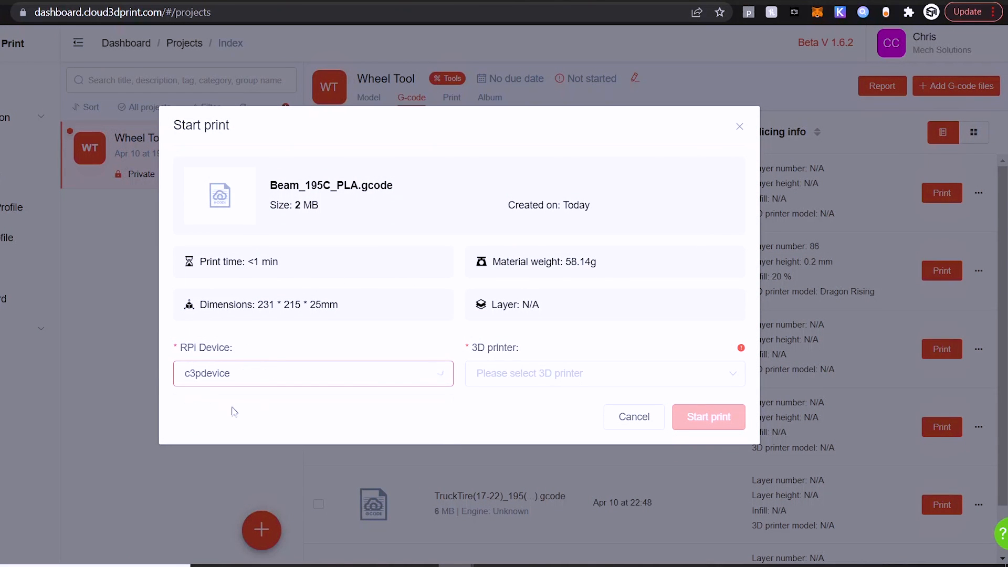
left_click(523, 384)
left_click(522, 419)
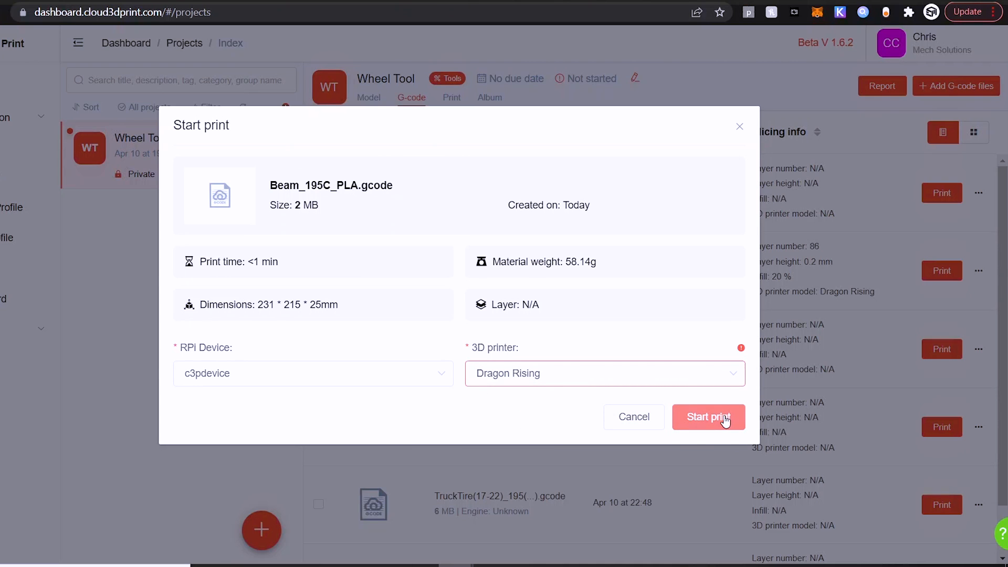
left_click(726, 419)
left_click_drag(317, 279, 412, 319)
left_click(417, 323)
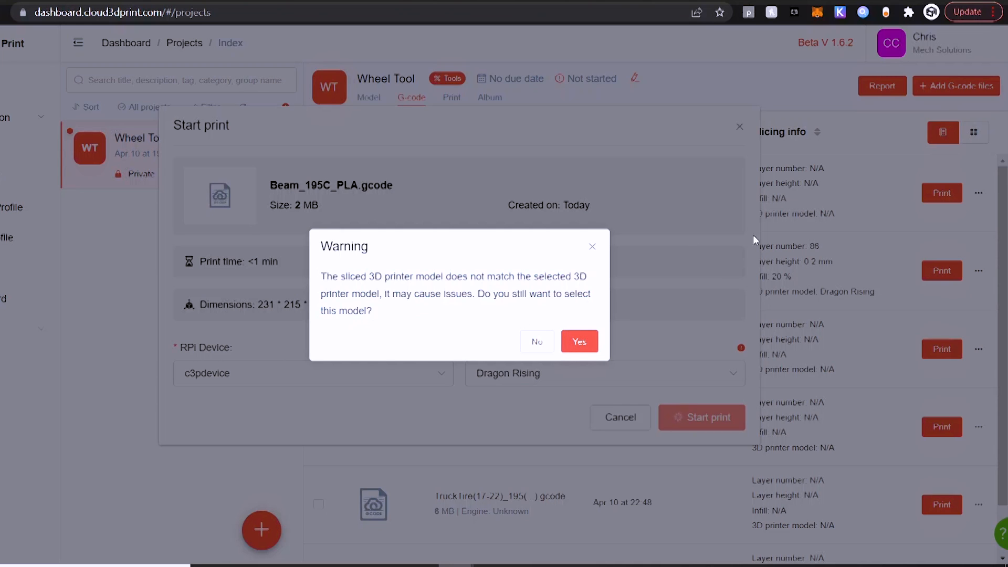
left_click(590, 346)
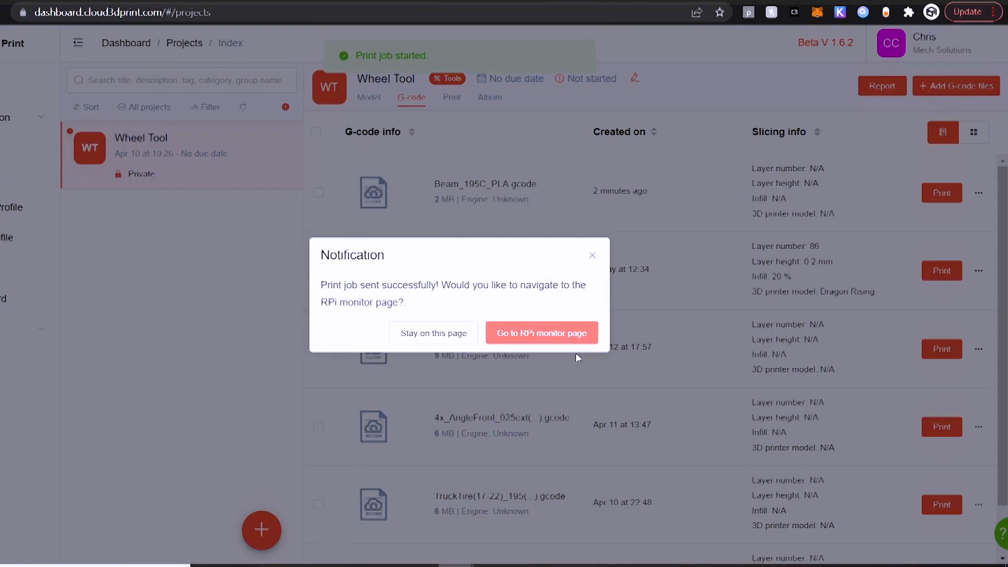
left_click(507, 334)
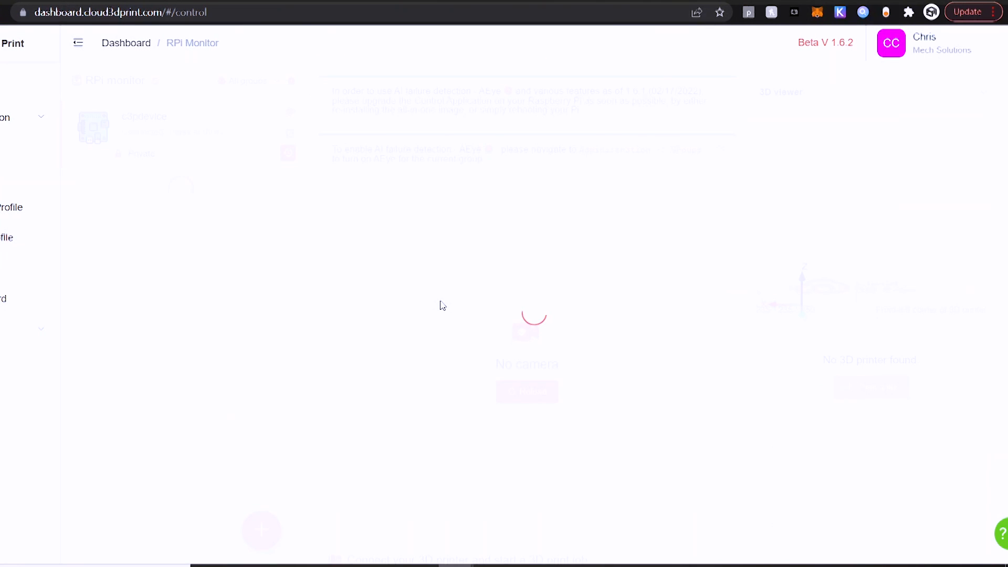
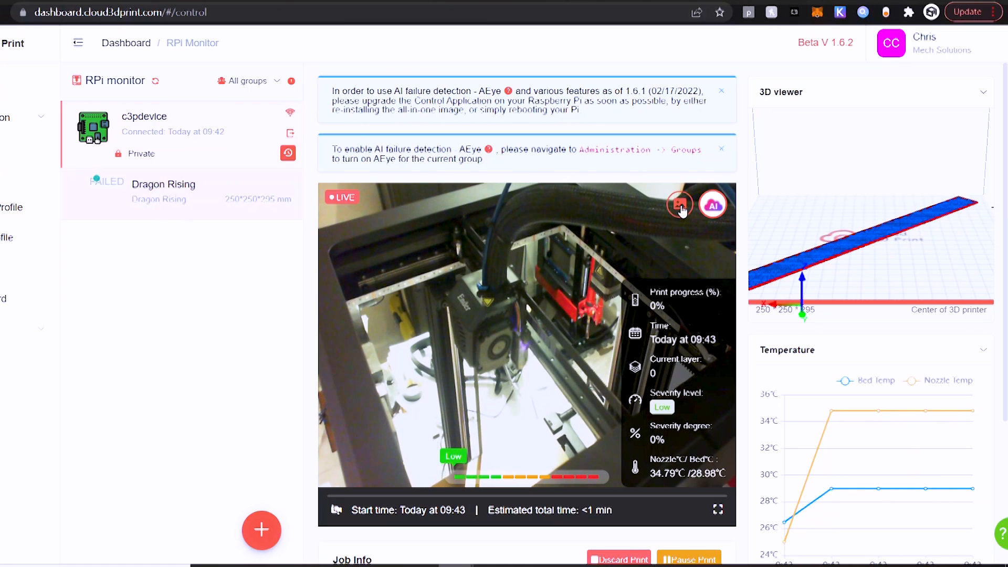
Turn AI failure detection OFF for the Dragon Rising print job, keeping High severity, and save
left_click(679, 206)
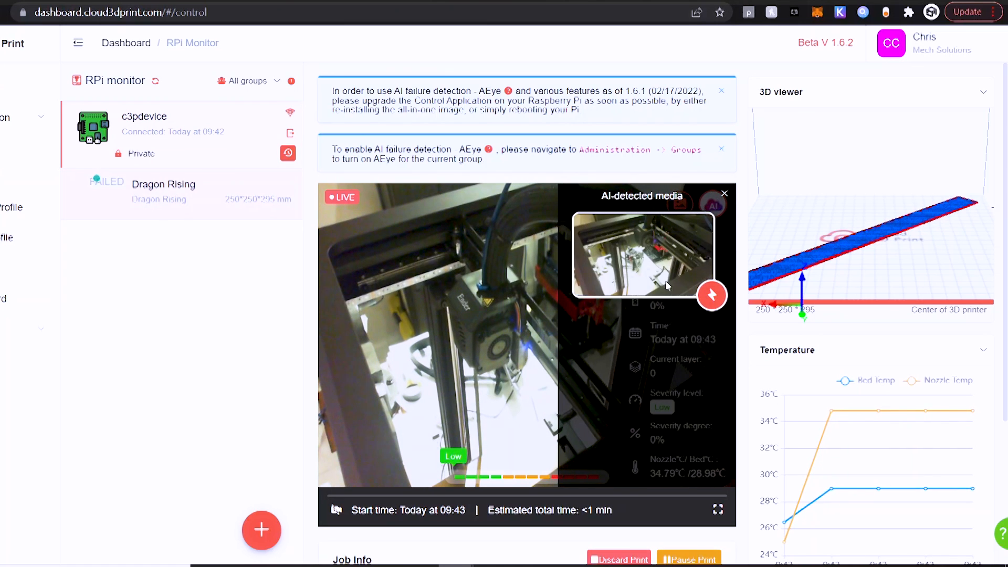
left_click(716, 205)
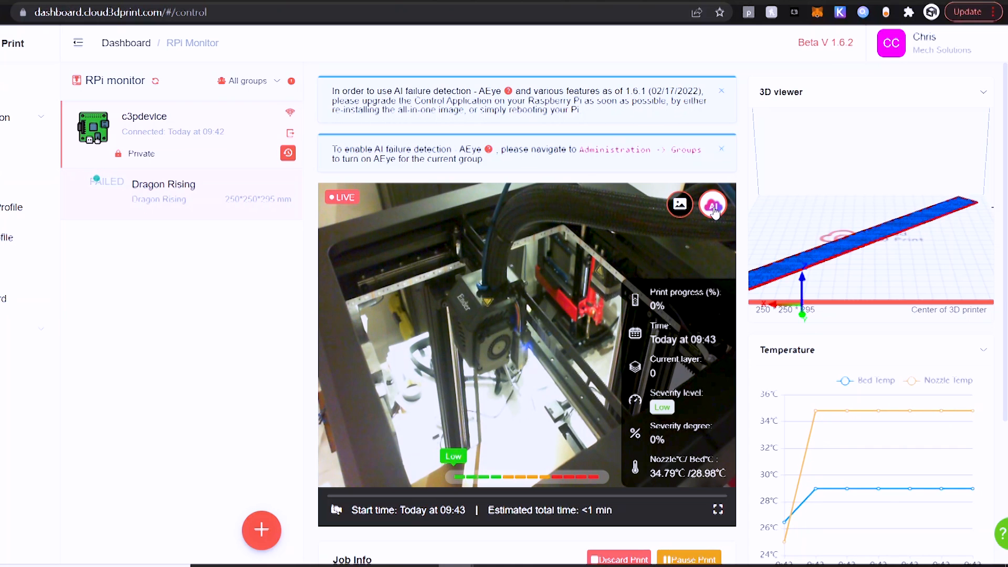
left_click(714, 209)
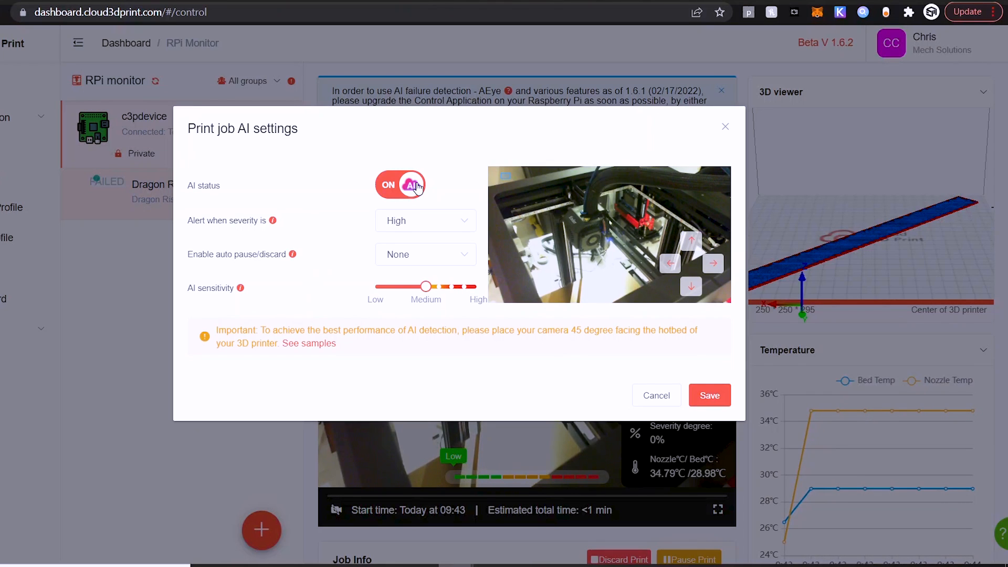
left_click(402, 225)
left_click(322, 237)
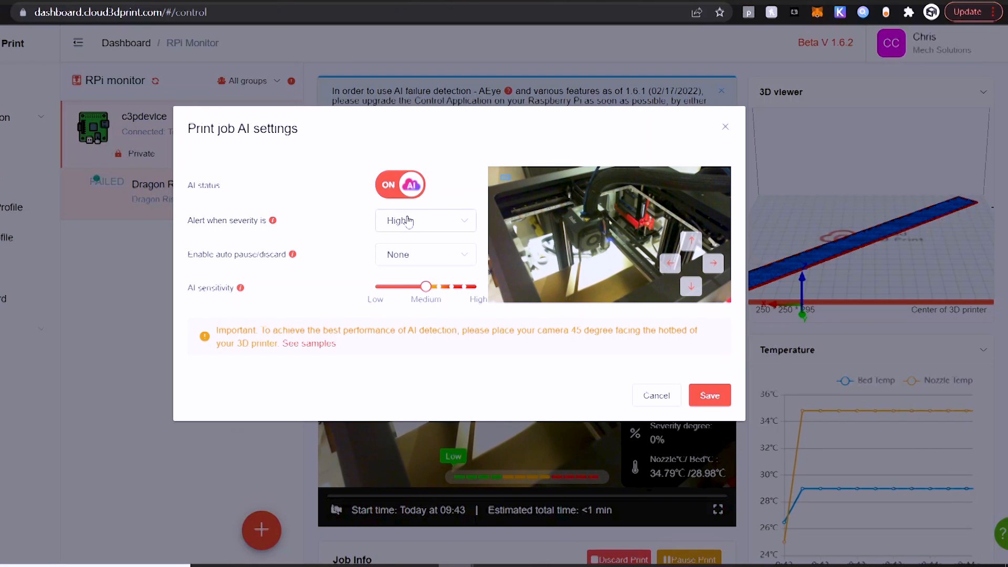
left_click(402, 185)
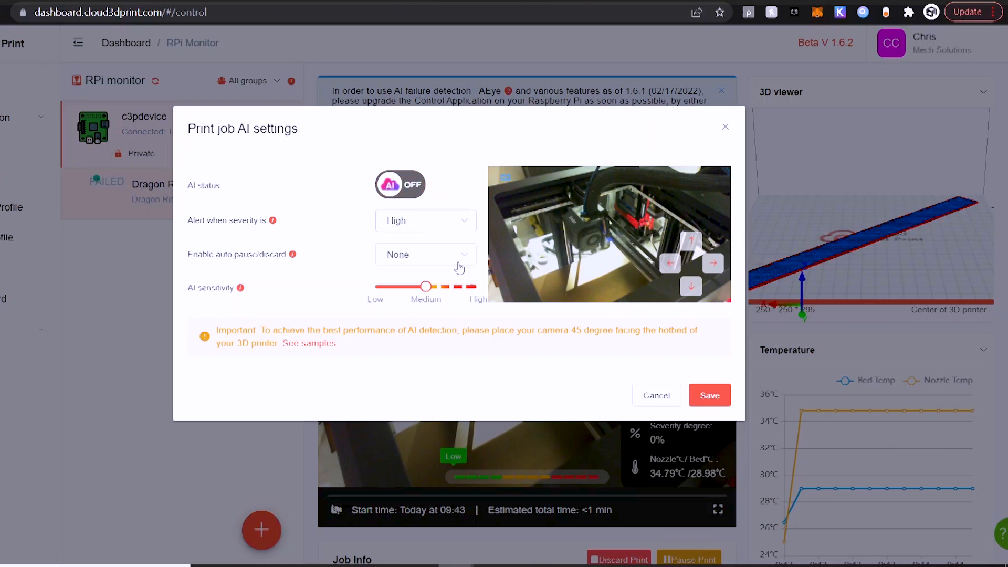
left_click(716, 396)
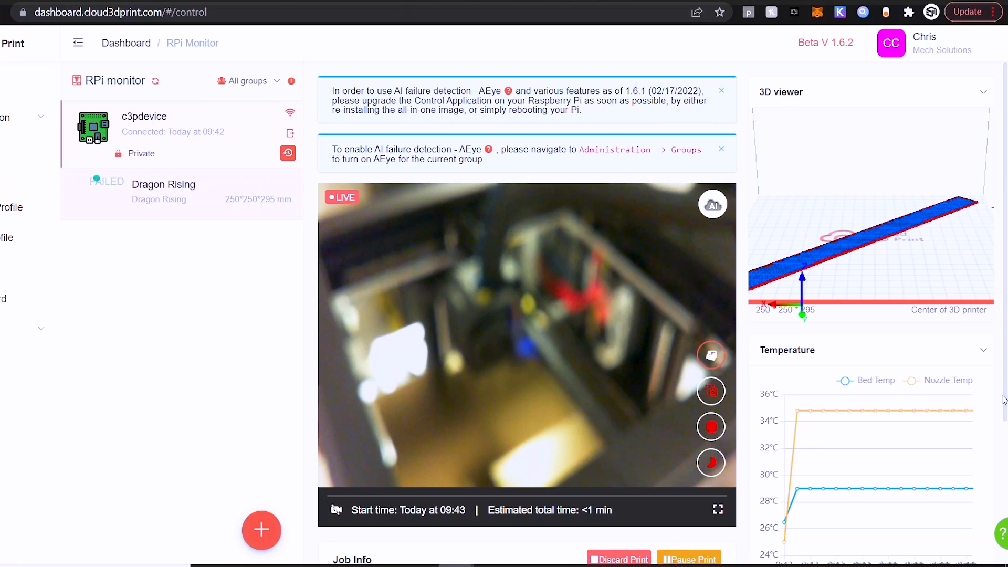
Dismiss both AEye notice banners above the live printer feed
left_click_drag(1003, 399, 1005, 542)
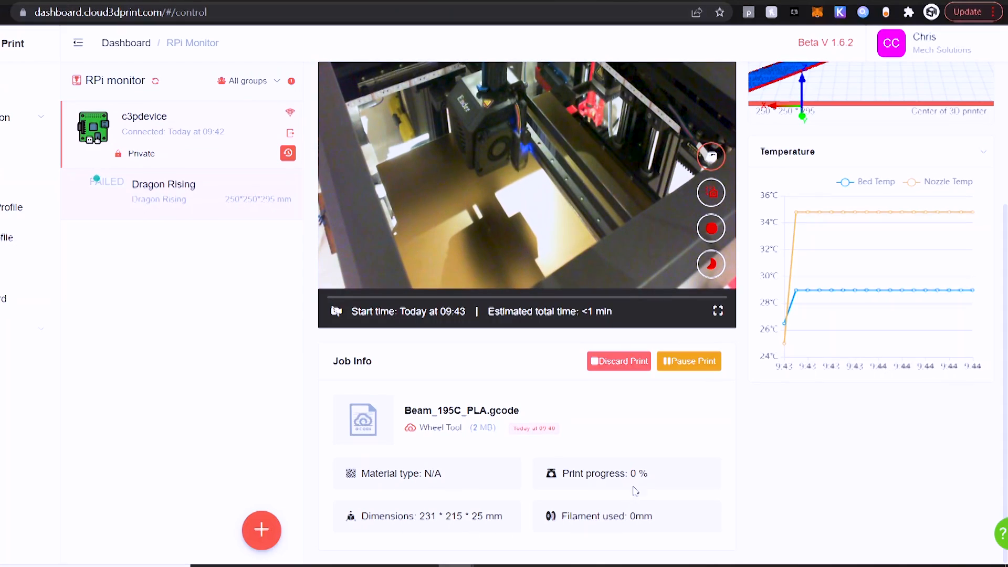
scroll(525, 315, "up", 4)
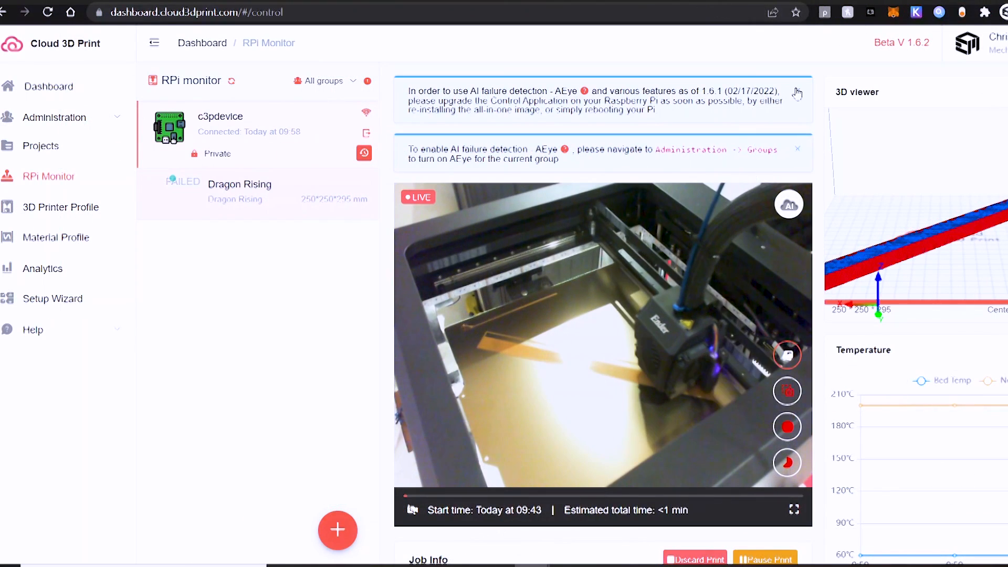
left_click(796, 92)
left_click(796, 92)
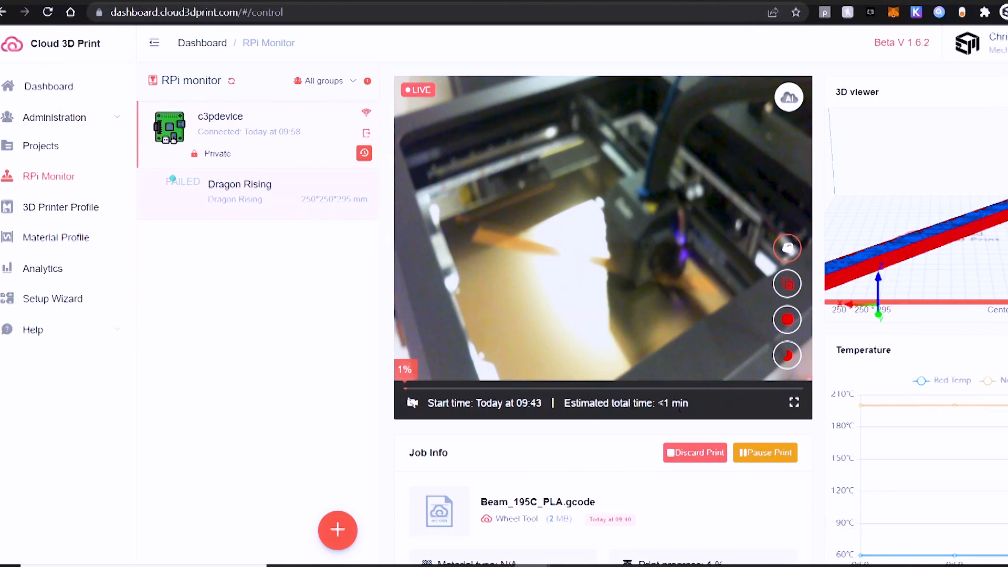
Orbit the 3D preview of Beam_195C_PLA.gcode to a side view of the beam
mouse_move(948, 222)
left_mouse_down()
mouse_move(949, 215)
mouse_move(954, 222)
mouse_move(929, 258)
mouse_move(943, 240)
mouse_move(939, 223)
left_mouse_up()
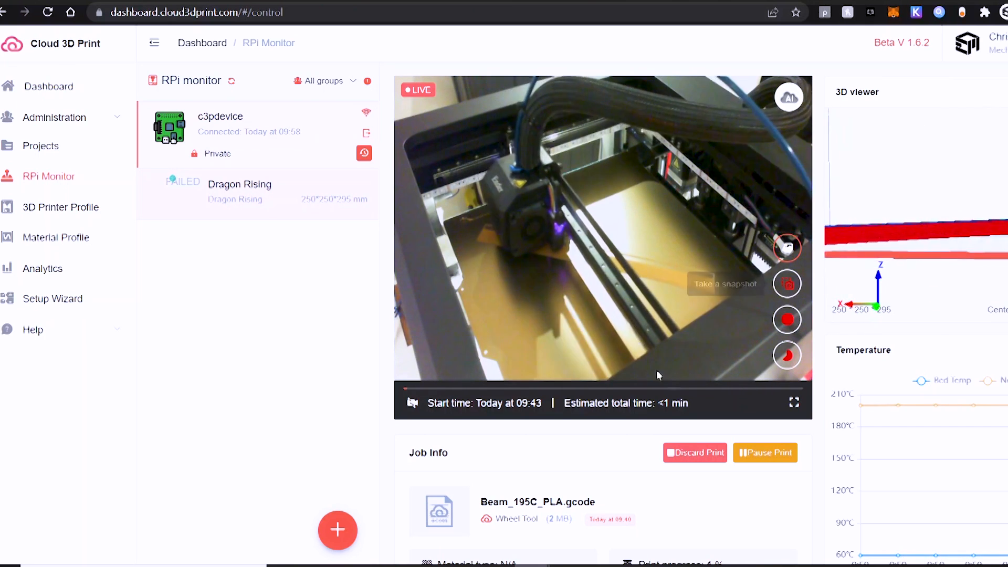
mouse_move(906, 461)
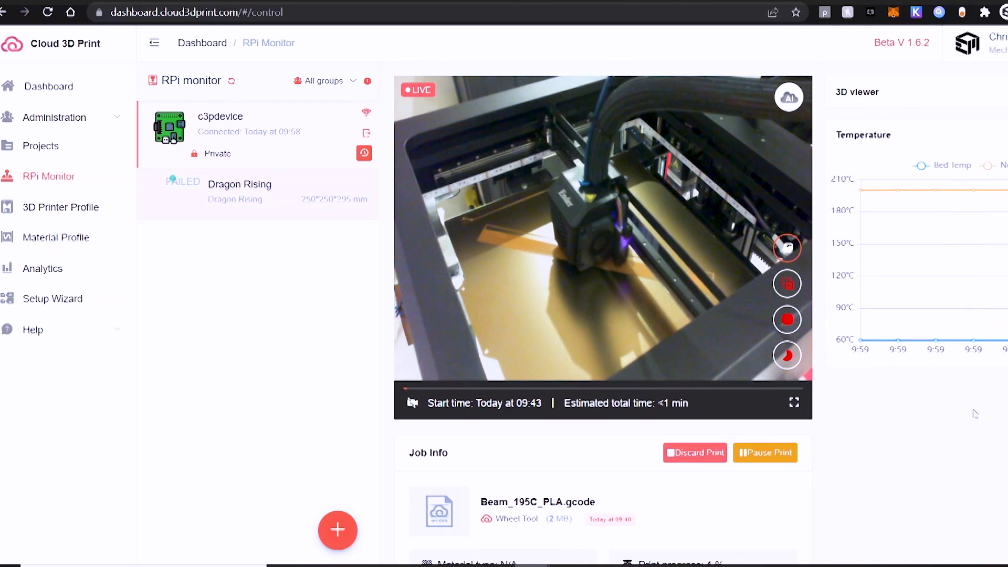
scroll(772, 470, "down", 2)
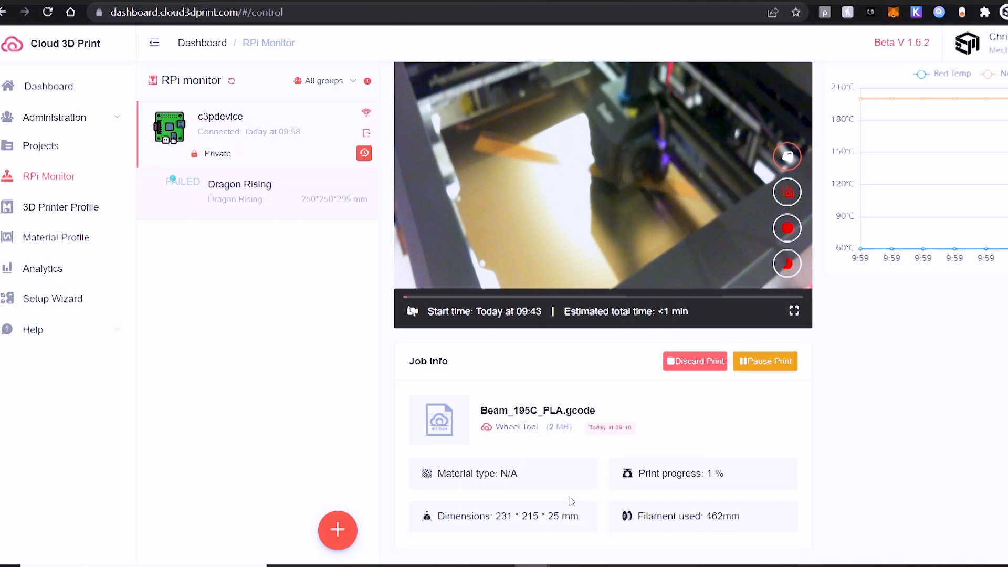
scroll(569, 499, "up", 2)
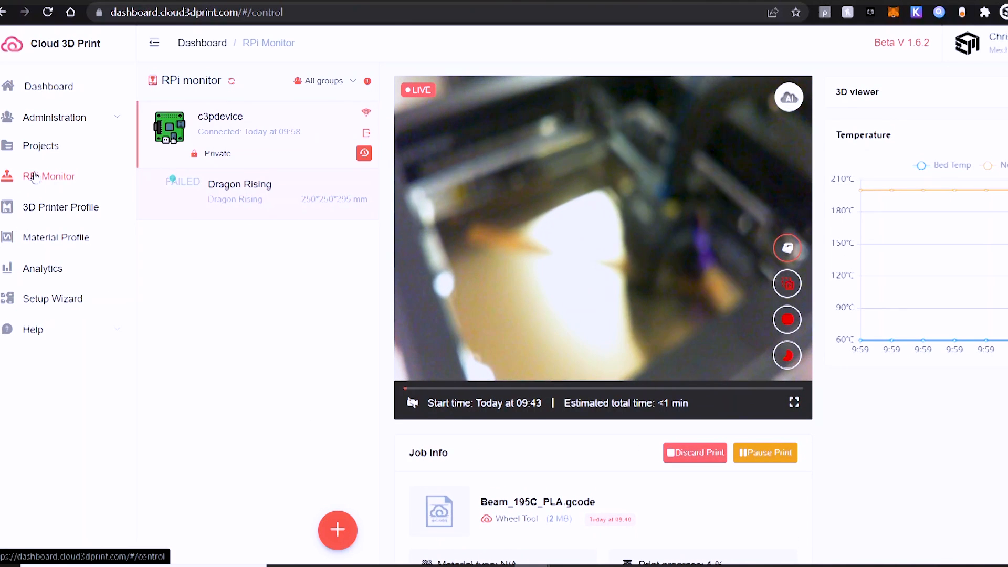
Check the group and date-range filters on the dashboard overview
left_click(45, 91)
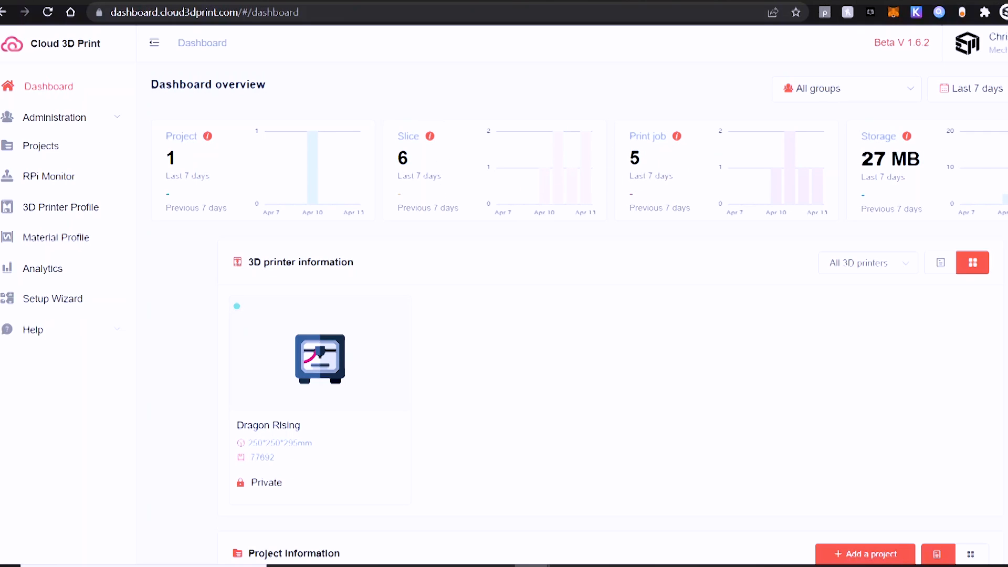
left_click(901, 99)
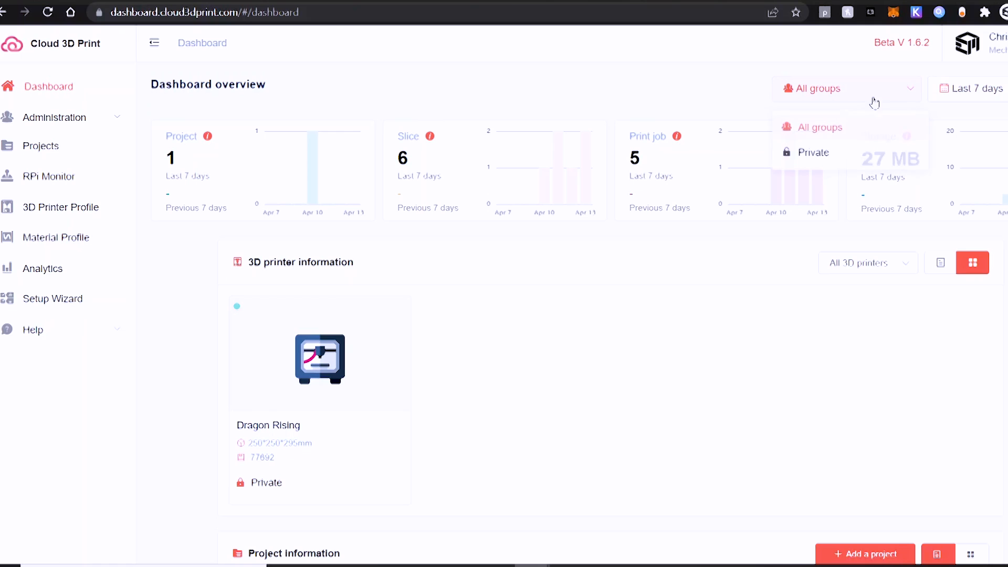
left_click(983, 100)
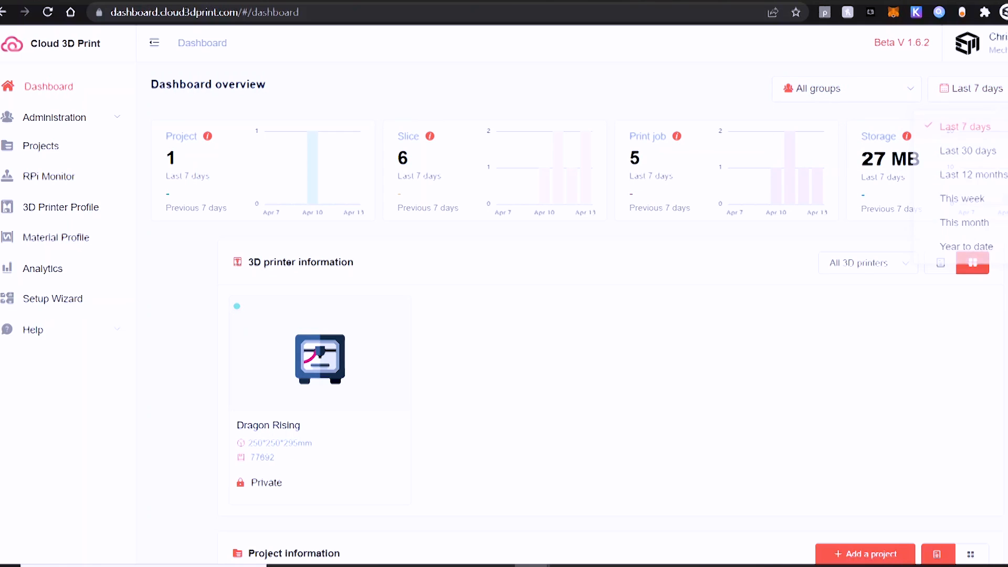
Browse the Analytics overview for Apr 7 – Apr 13, 2022, checking the date range and group options
left_click(50, 268)
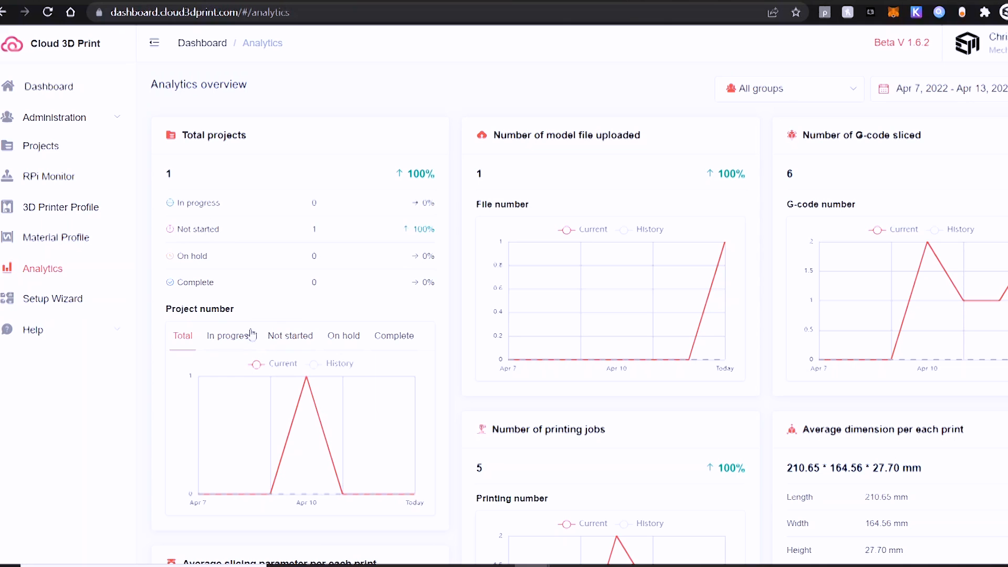
scroll(491, 311, "down", 3)
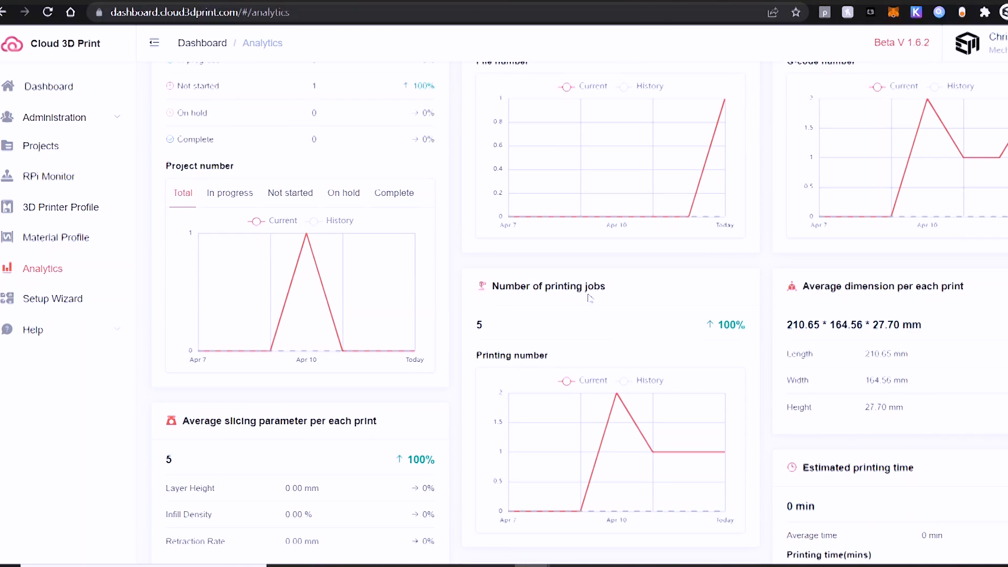
scroll(858, 327, "down", 3)
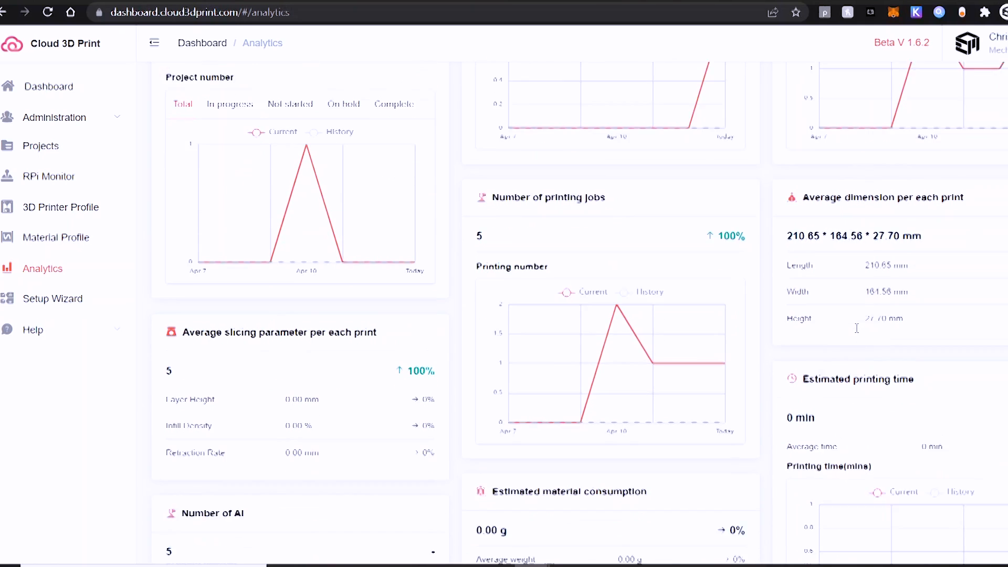
scroll(780, 429, "down", 3)
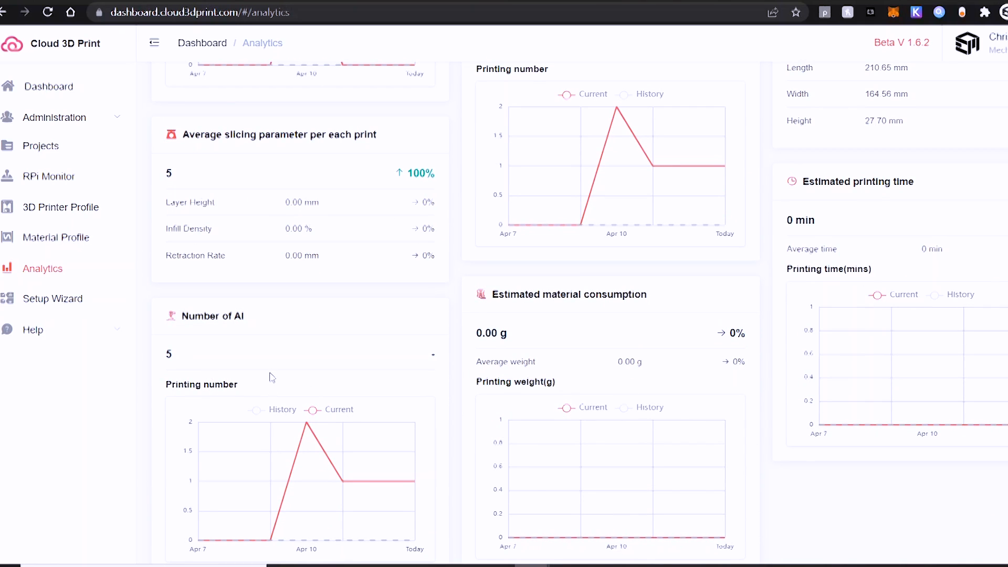
scroll(373, 268, "down", 1)
scroll(375, 270, "up", 10)
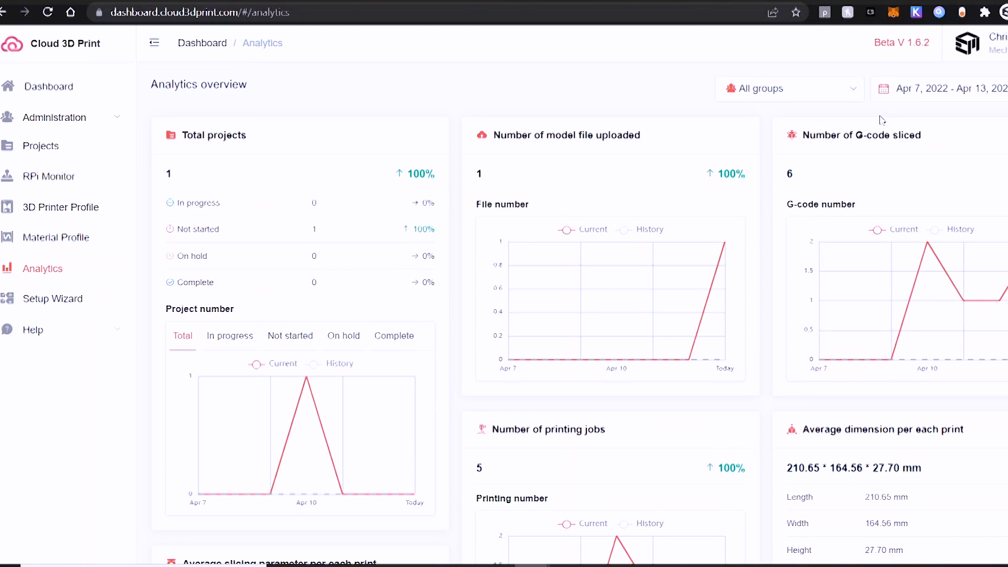
left_click(927, 91)
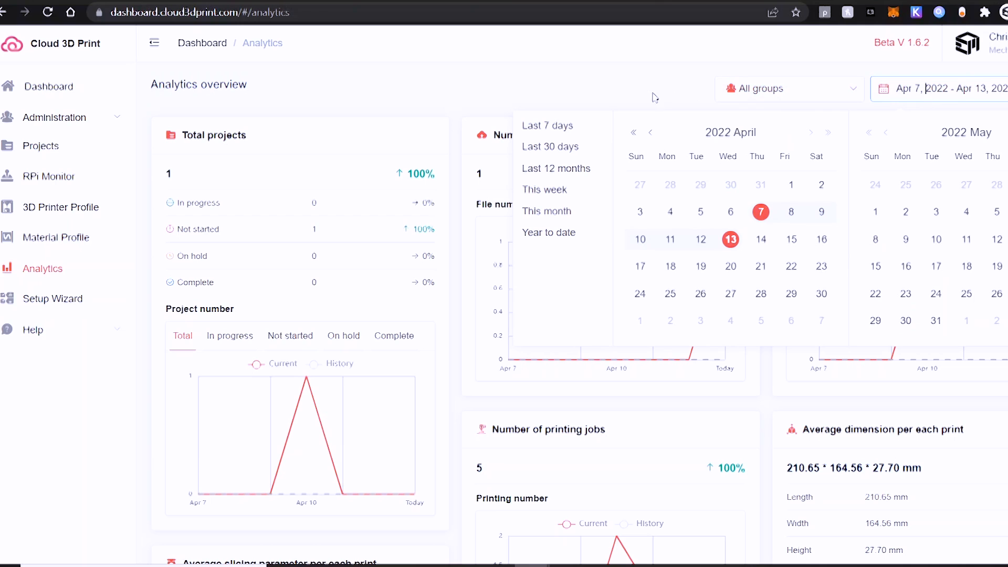
left_click(727, 95)
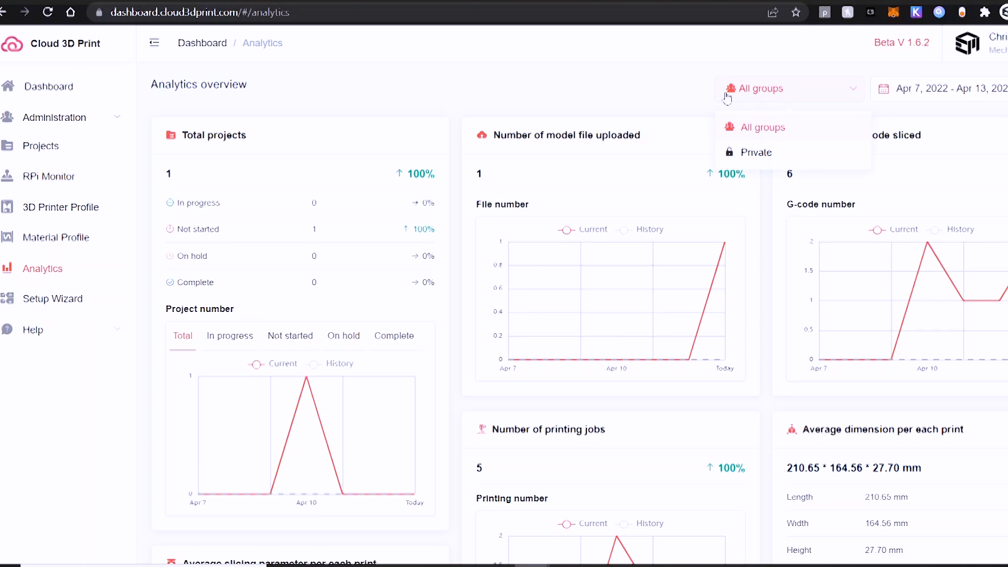
left_click(637, 97)
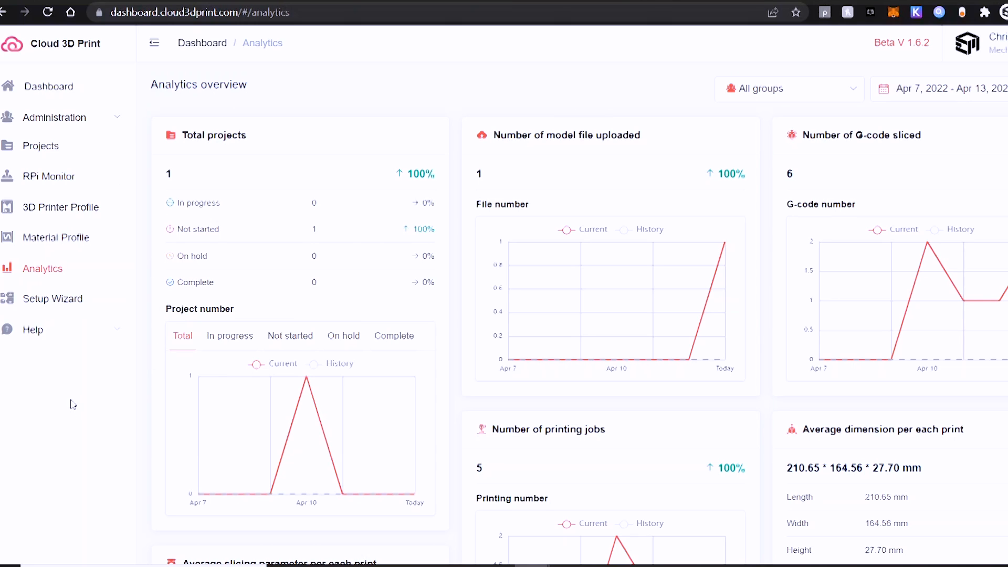
Browse the Help section's Video Tutorials page
left_click(52, 341)
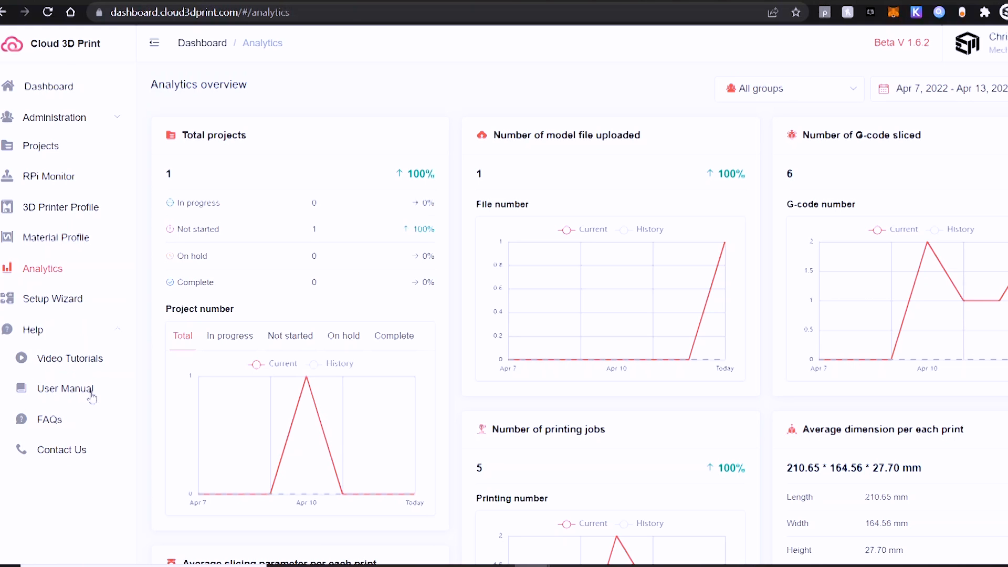
left_click(69, 359)
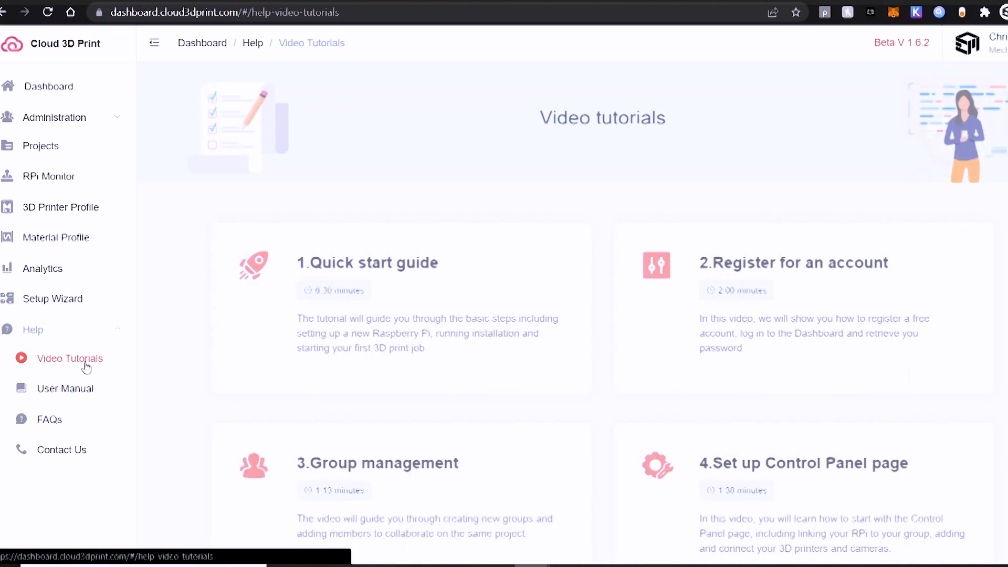
mouse_move(317, 362)
scroll(578, 355, "down", 10)
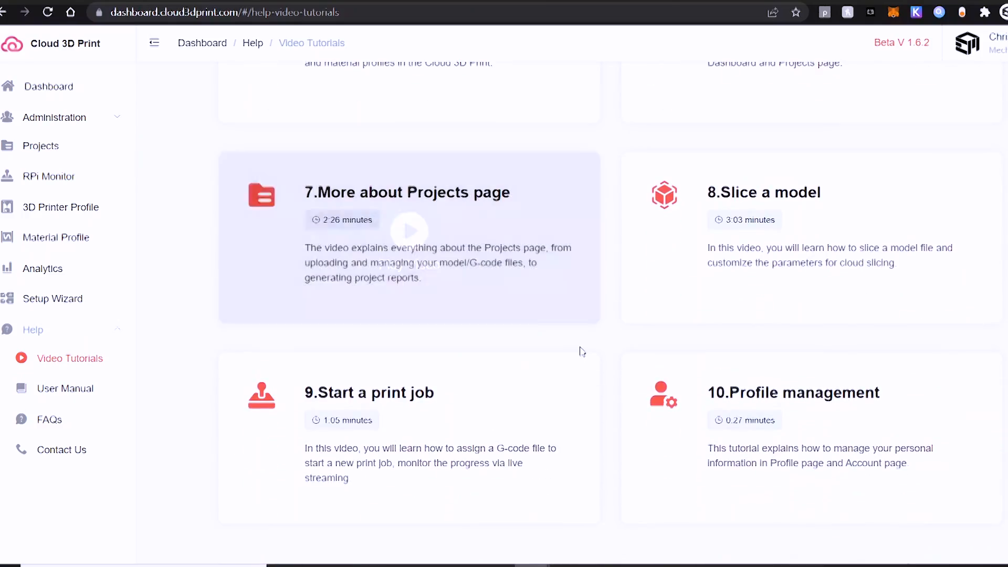
scroll(580, 285, "up", 11)
Read through the User Manual
left_click(57, 400)
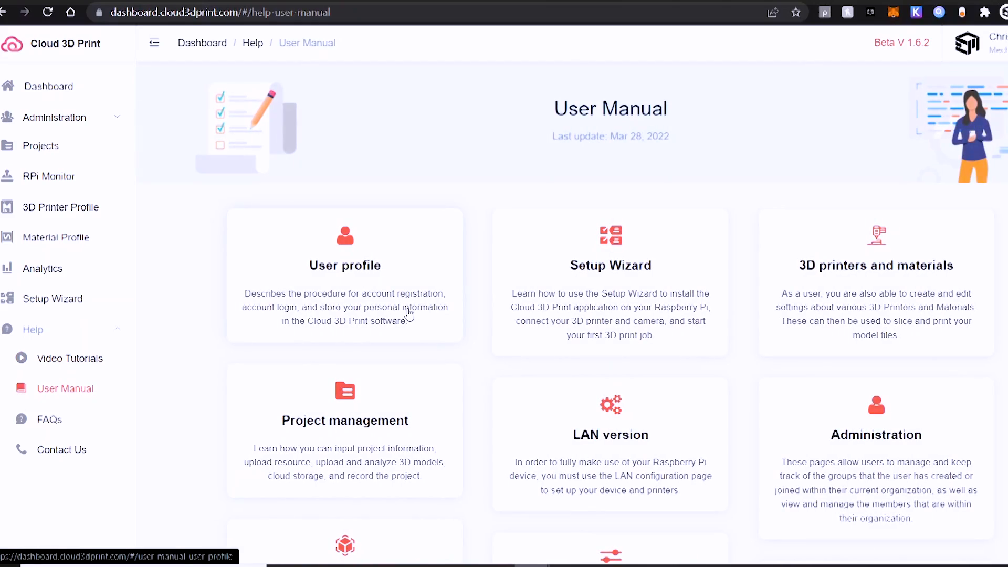
scroll(409, 314, "down", 4)
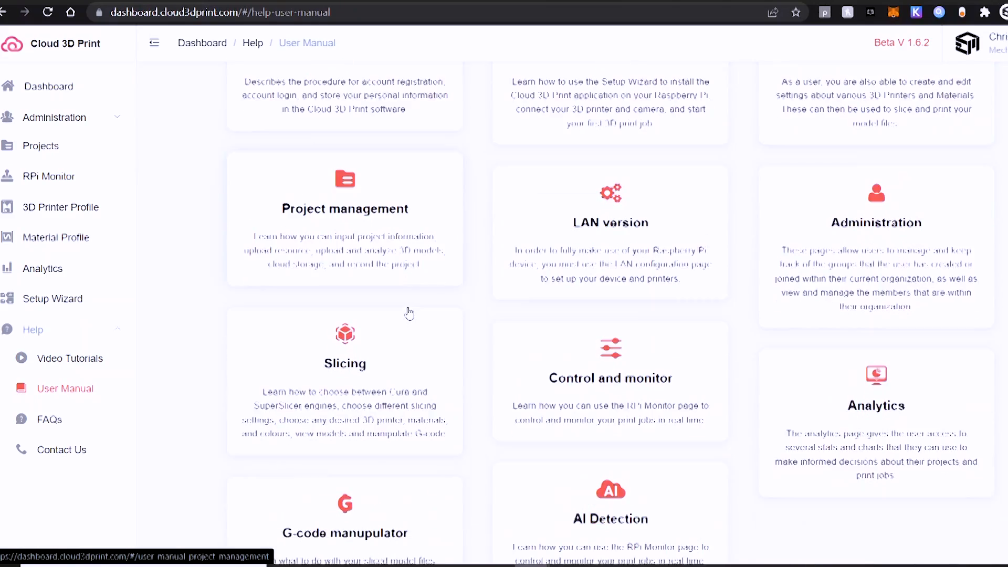
scroll(409, 314, "down", 2)
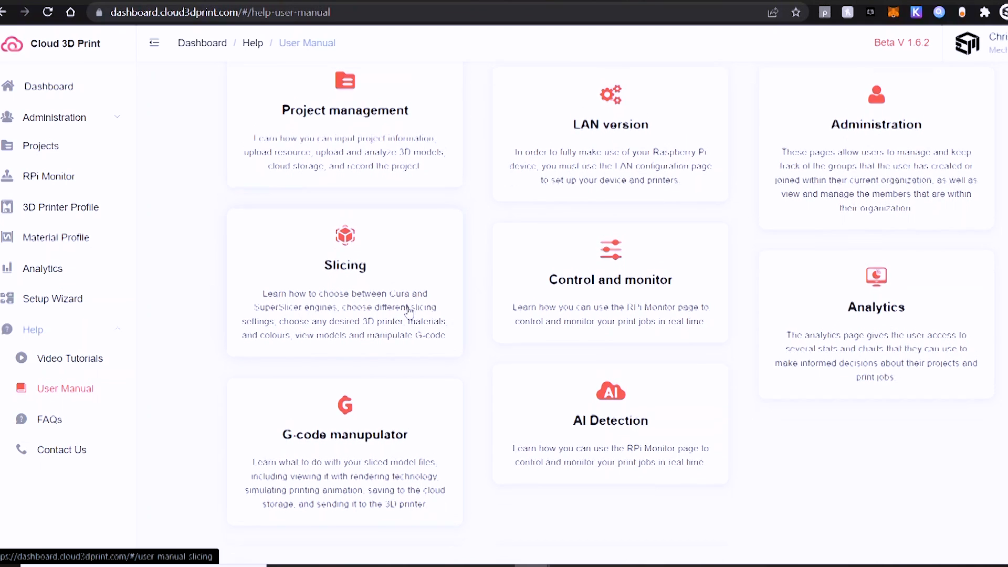
scroll(408, 313, "up", 6)
Read through the FAQs, then collapse Help and return to the dashboard
left_click(33, 430)
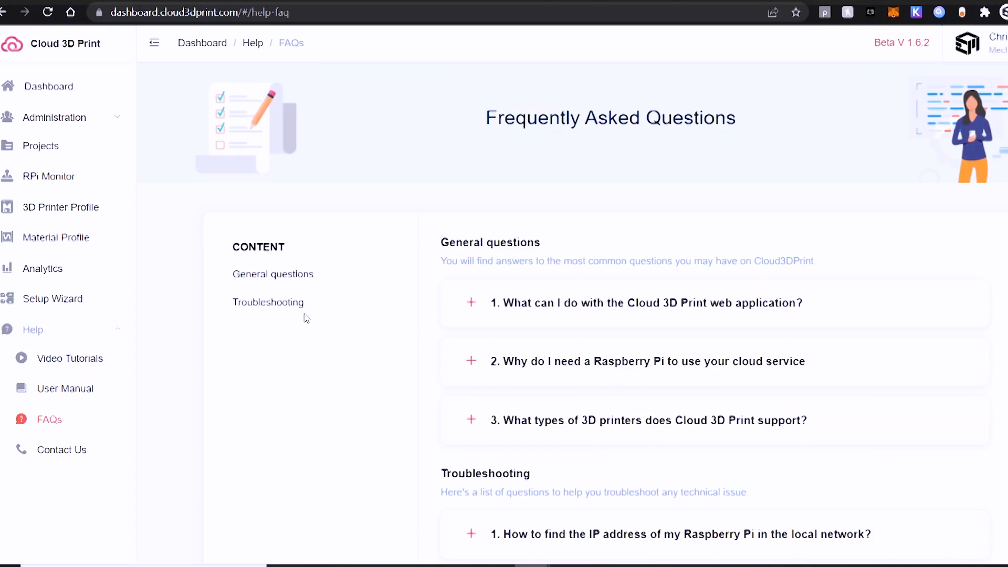
scroll(306, 318, "down", 3)
scroll(307, 315, "down", 4)
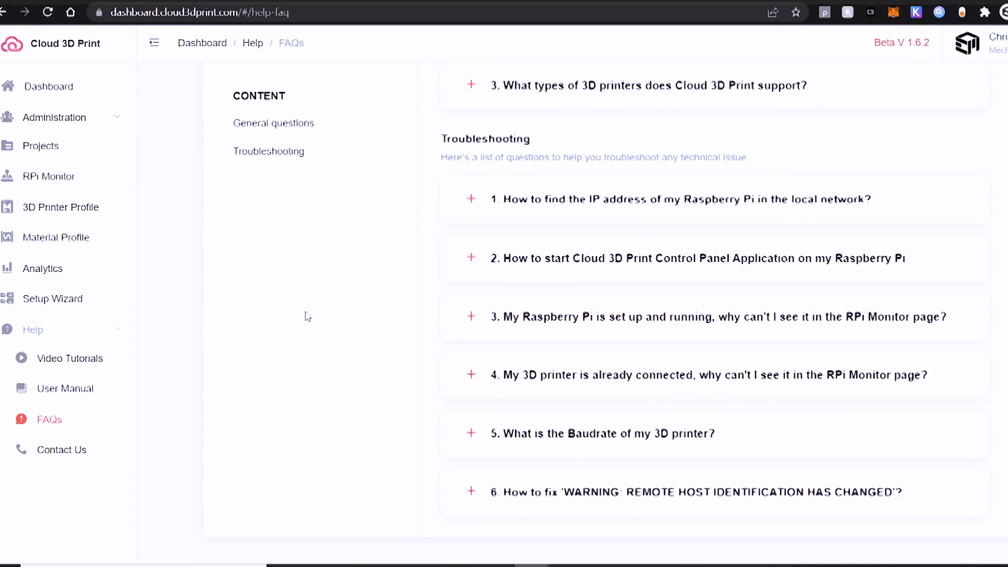
scroll(308, 316, "up", 7)
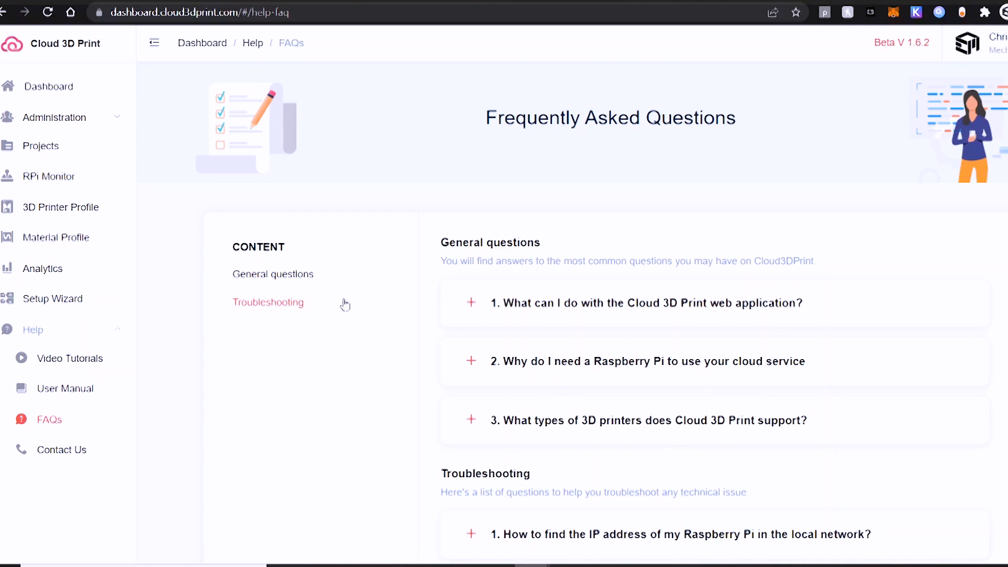
left_click(48, 336)
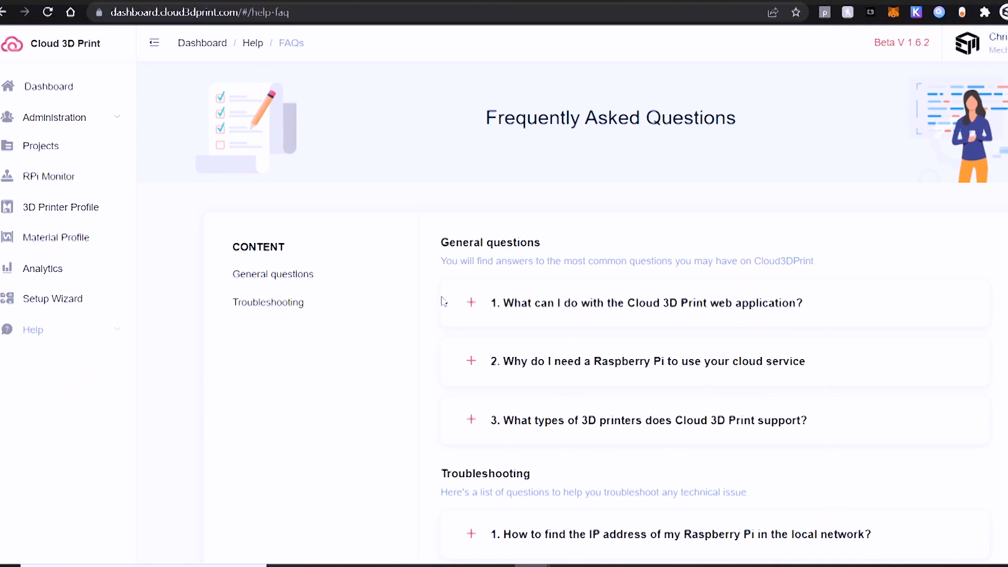
left_click(55, 98)
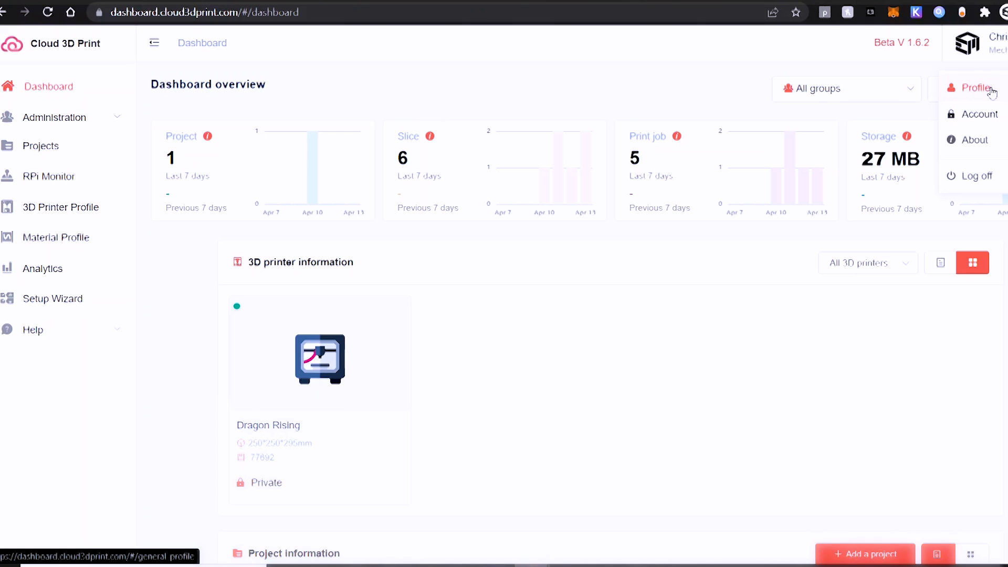
Turn on night mode in the account profile settings
left_click(991, 91)
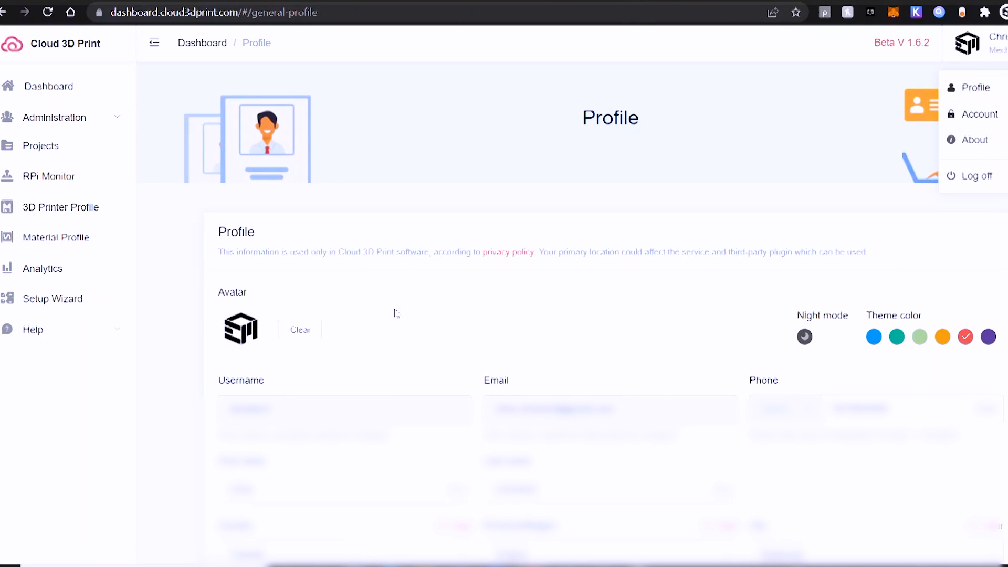
scroll(423, 296, "down", 3)
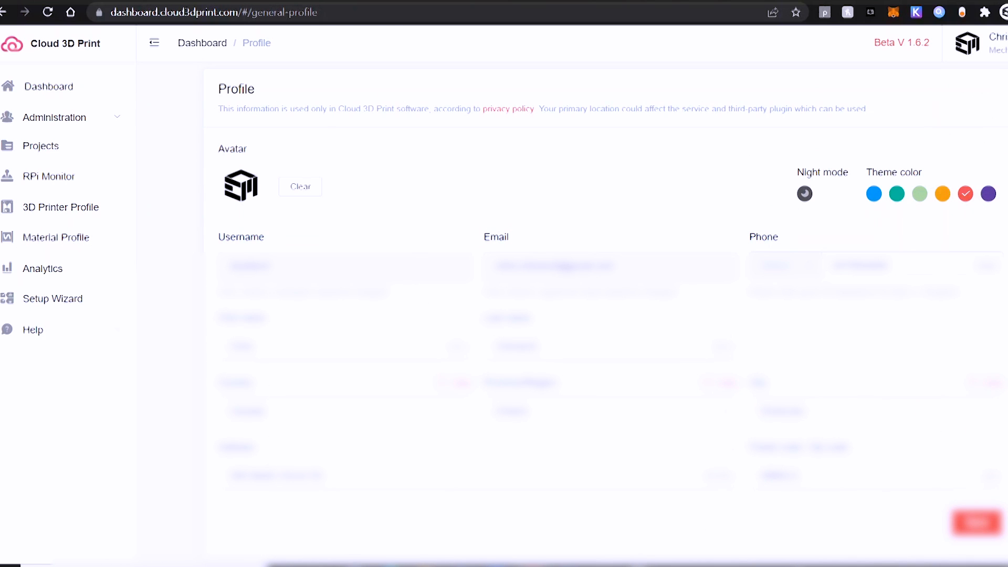
left_click(811, 197)
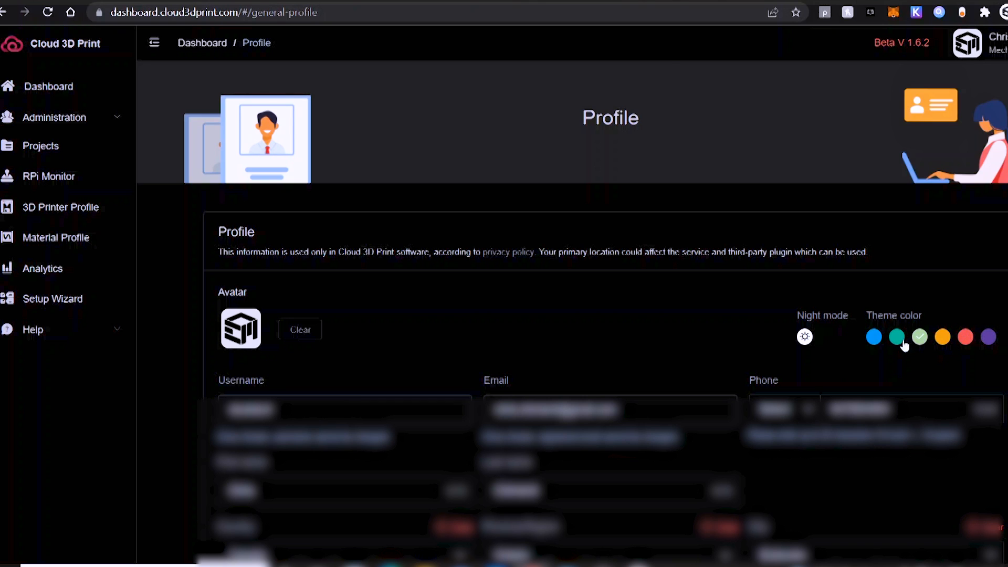
On the RPi Monitor, dismiss the AI detection and control app upgrade notices
left_click(36, 87)
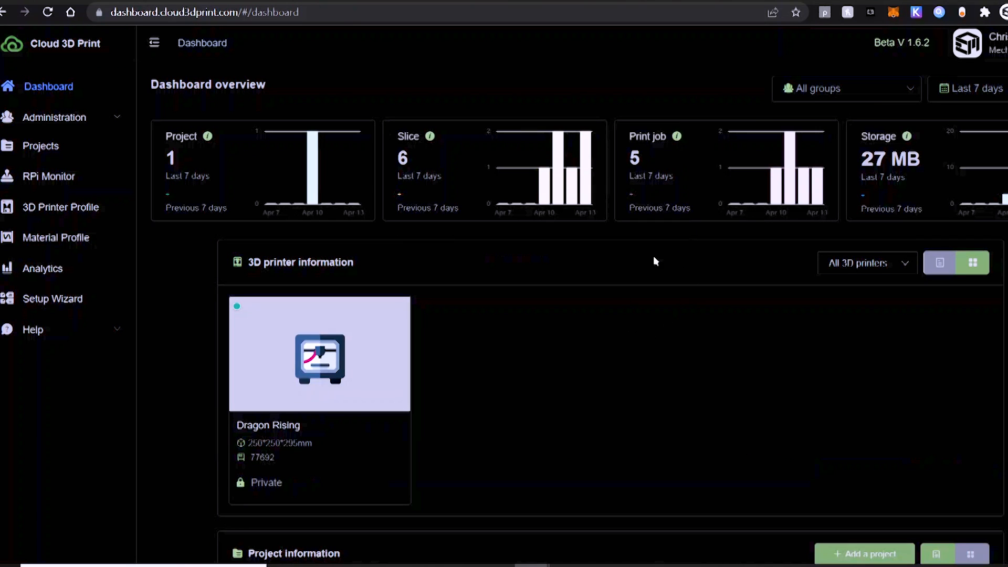
left_click(72, 177)
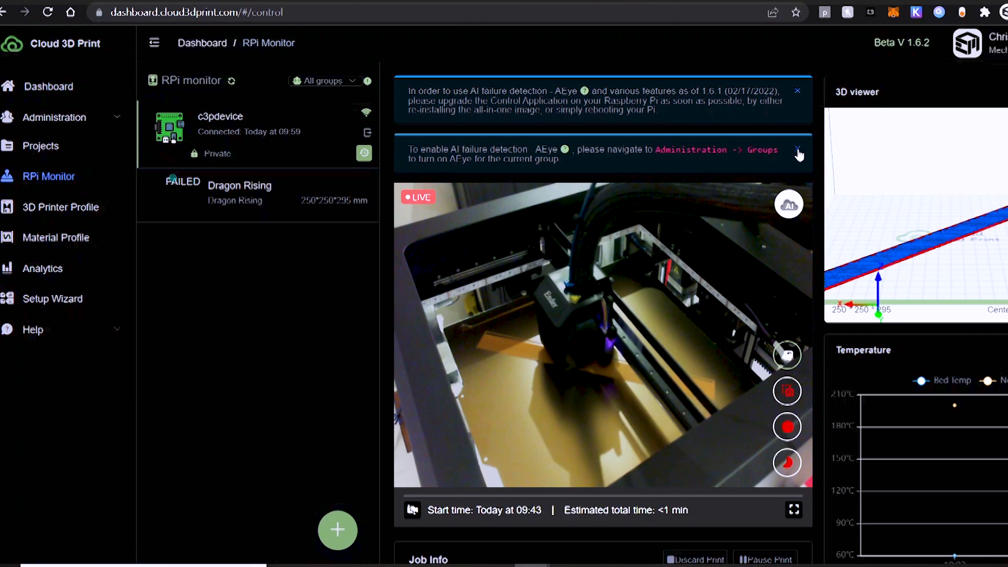
left_click(798, 151)
left_click(797, 91)
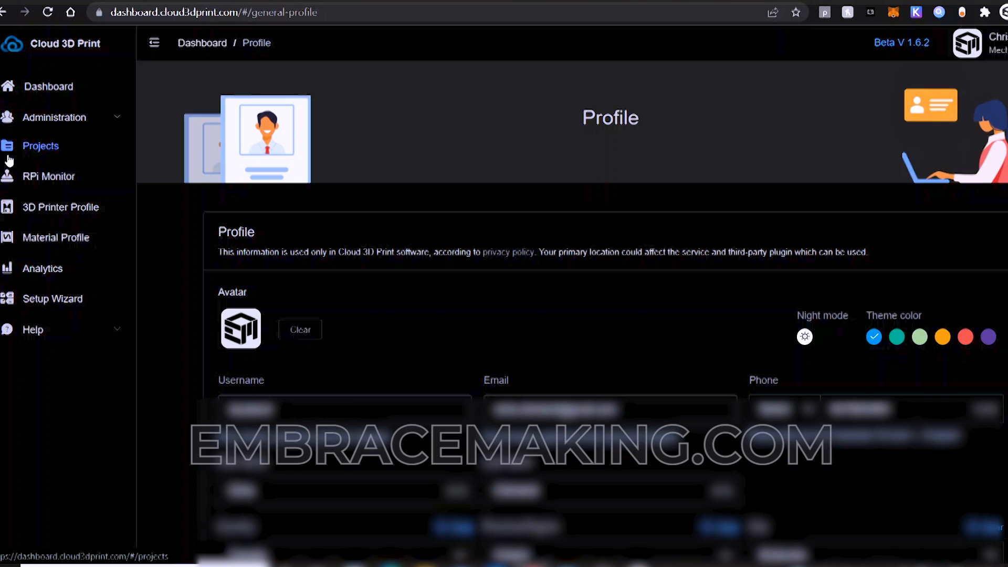
left_click(20, 177)
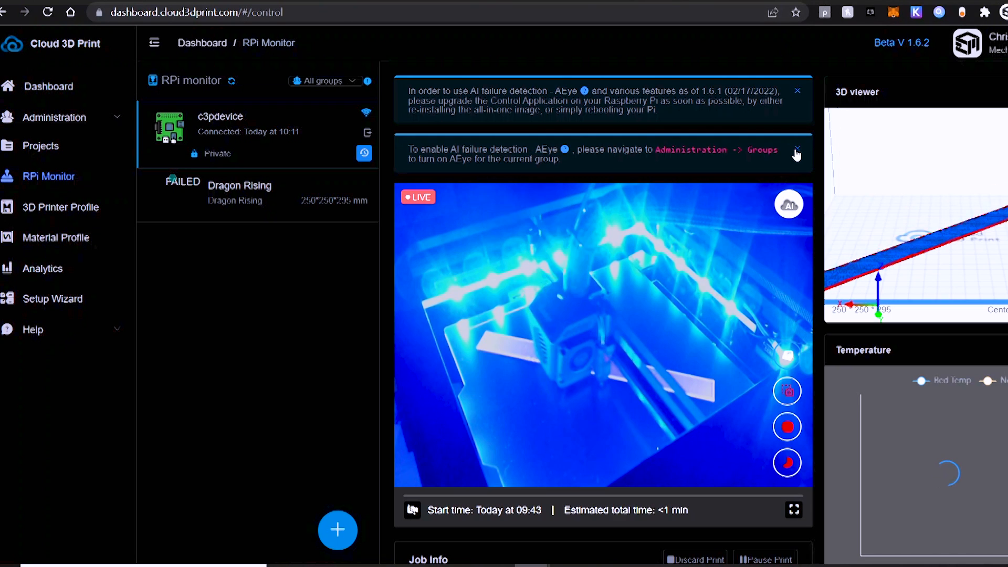
left_click(797, 149)
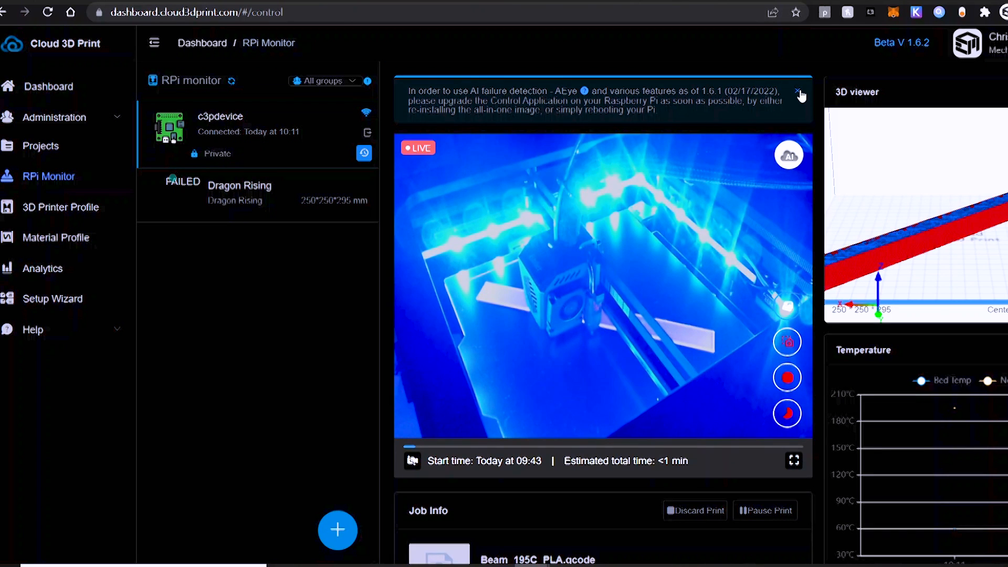
left_click(797, 91)
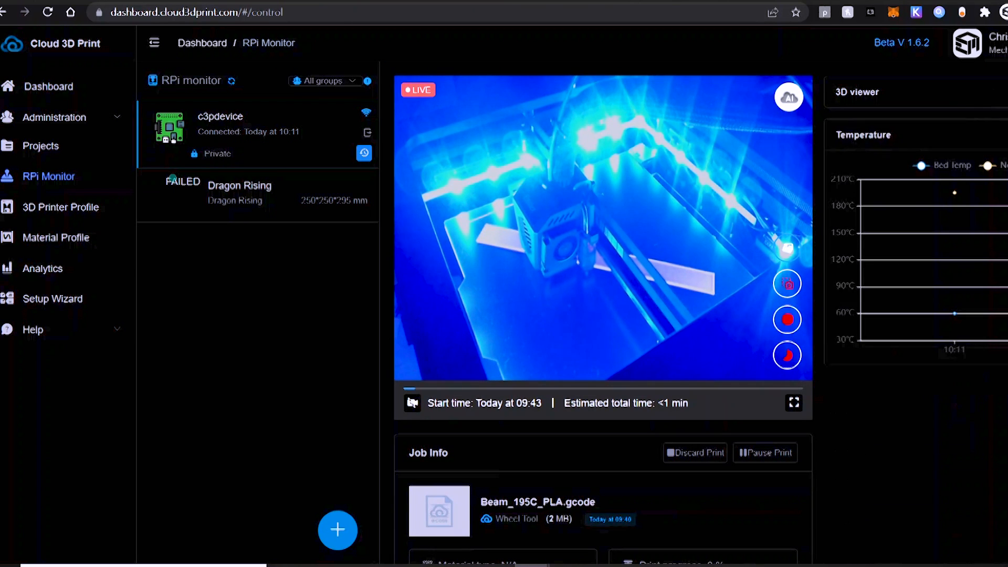